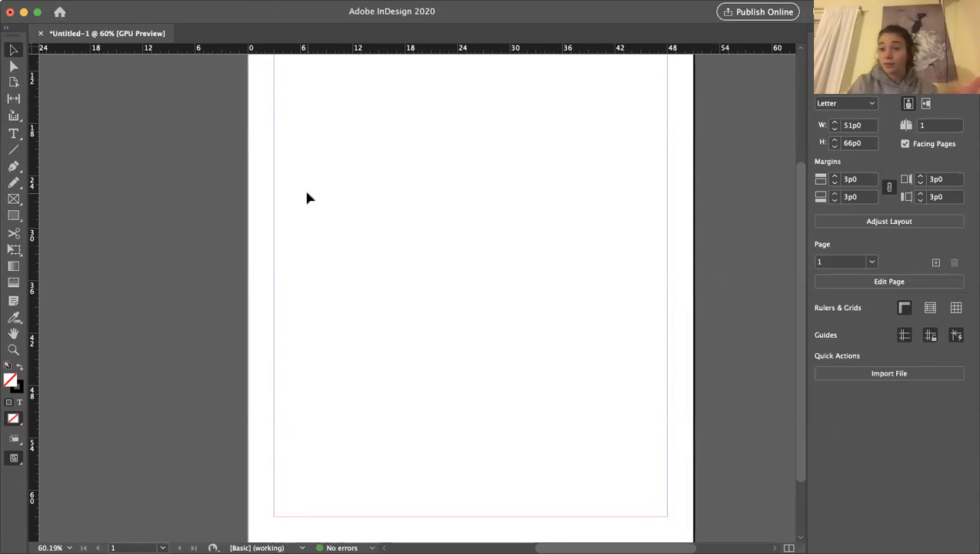
Step: Draw a text frame about 42p wide and 22p high in the upper part of the page
{"action": "scroll", "coordinate": [415, 165], "scroll_direction": "up", "scroll_amount": 5}
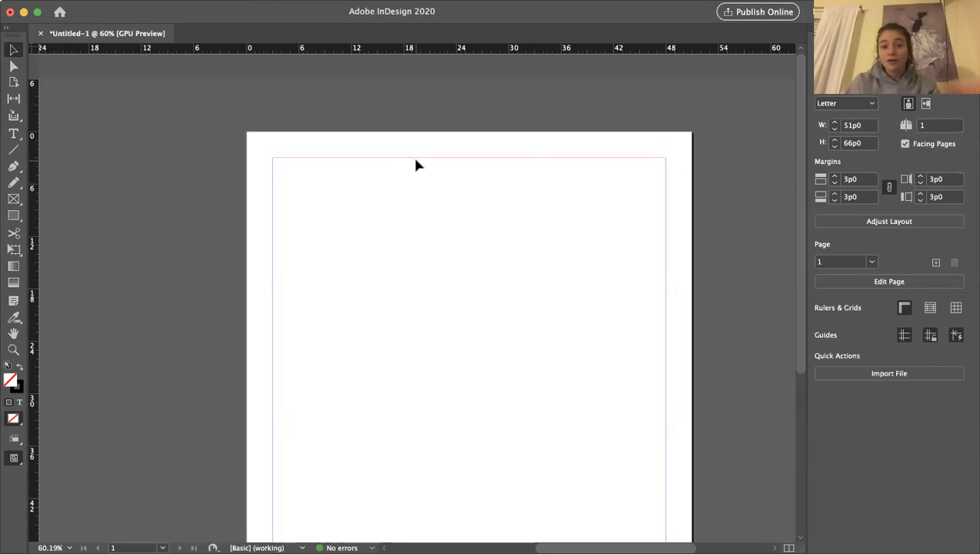
{"action": "scroll", "coordinate": [415, 164], "scroll_direction": "down", "scroll_amount": 5}
{"action": "scroll", "coordinate": [416, 165], "scroll_direction": "up", "scroll_amount": 3}
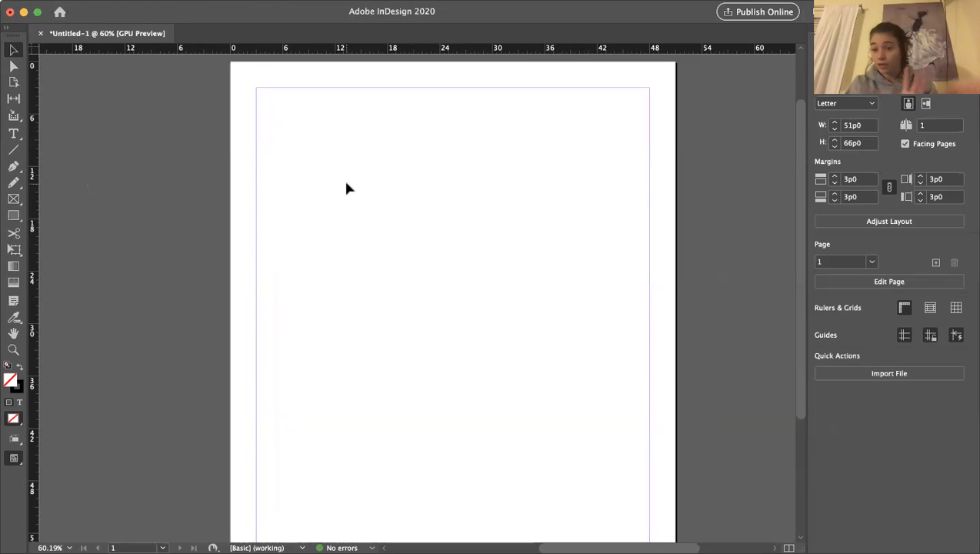
{"action": "left_click", "coordinate": [13, 133]}
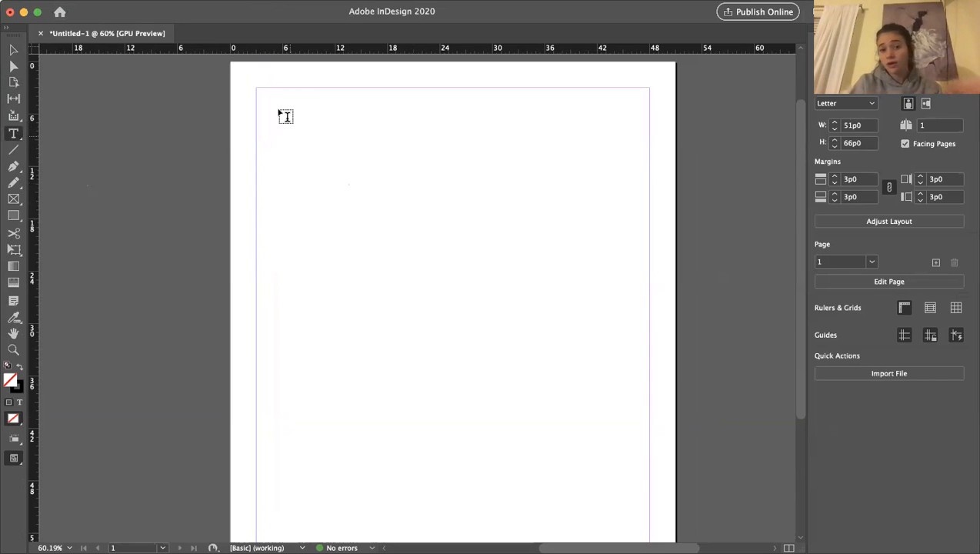
{"action": "left_click_drag", "start_coordinate": [264, 97], "coordinate": [630, 284]}
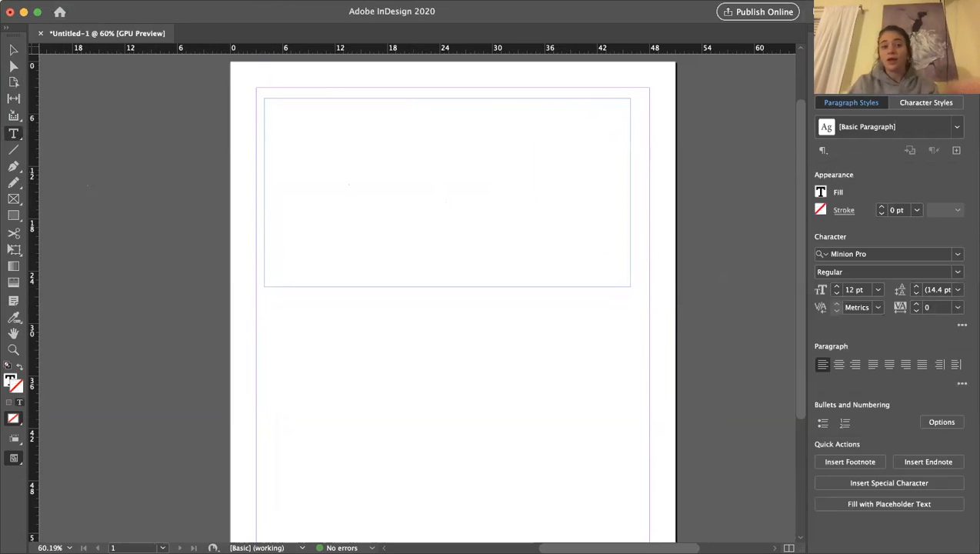
Step: Try to paste the copied text into the new text frame and select all of it
{"action": "left_click", "coordinate": [123, 2]}
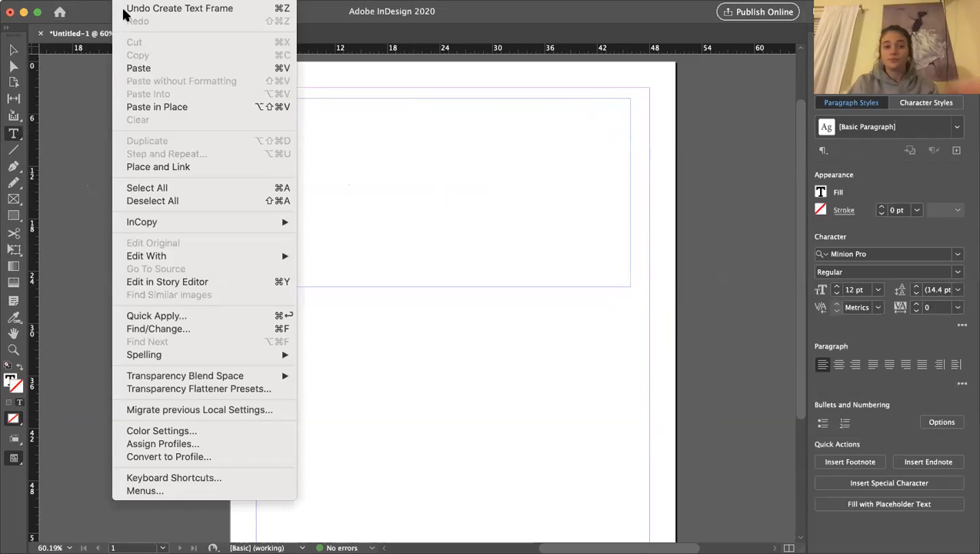
{"action": "left_click", "coordinate": [134, 68]}
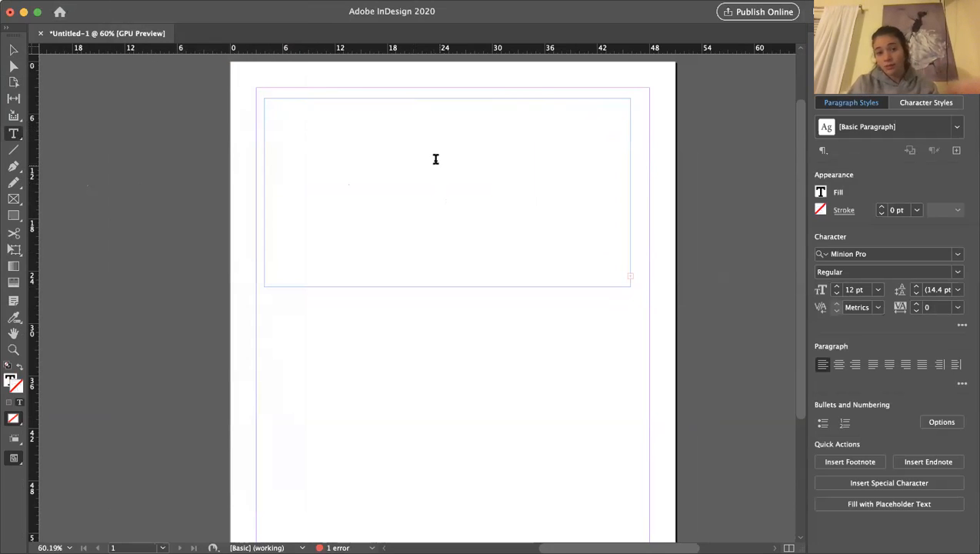
{"action": "key", "text": "super+a"}
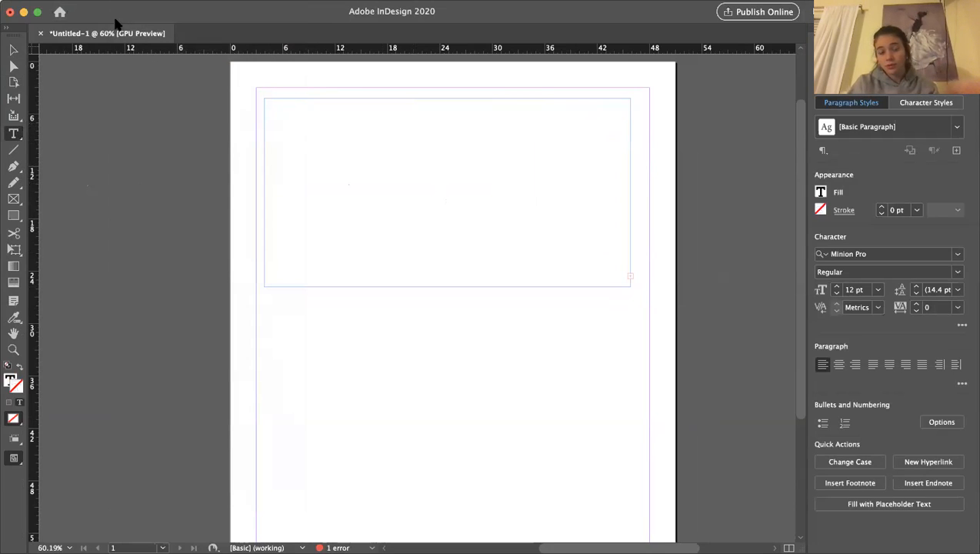
Step: Paste the article about fall semester finals into the empty text frame
{"action": "key", "text": "super+Tab"}
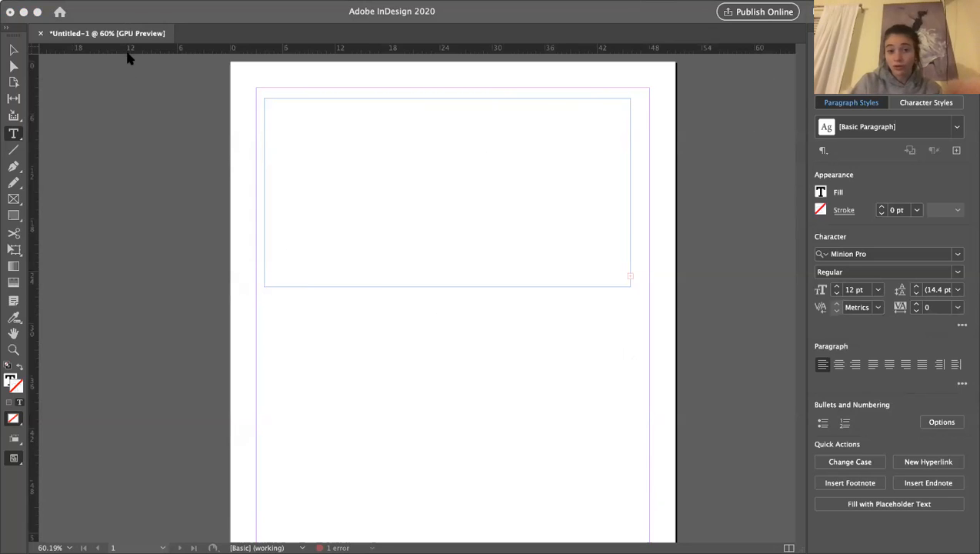
{"action": "left_click", "coordinate": [319, 239]}
{"action": "left_click", "coordinate": [304, 196]}
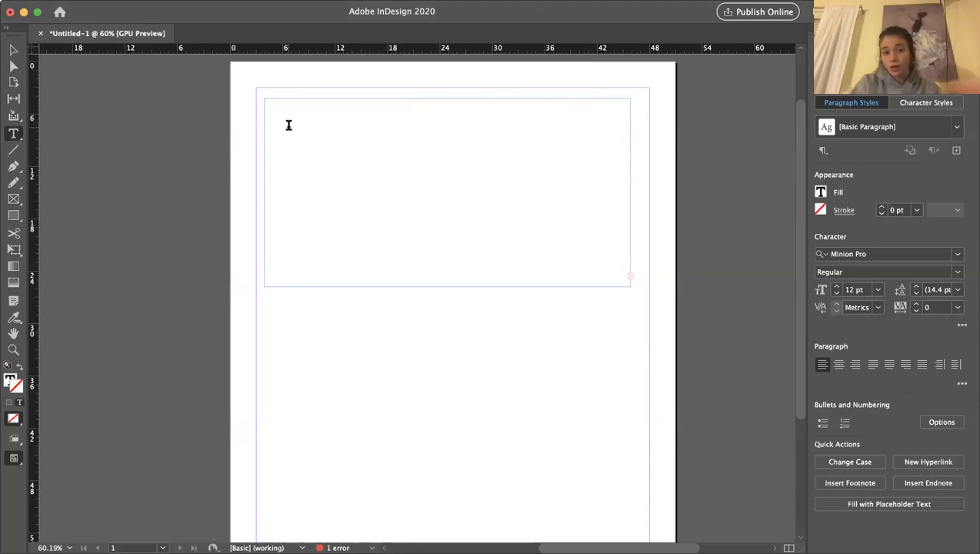
{"action": "left_click", "coordinate": [13, 52]}
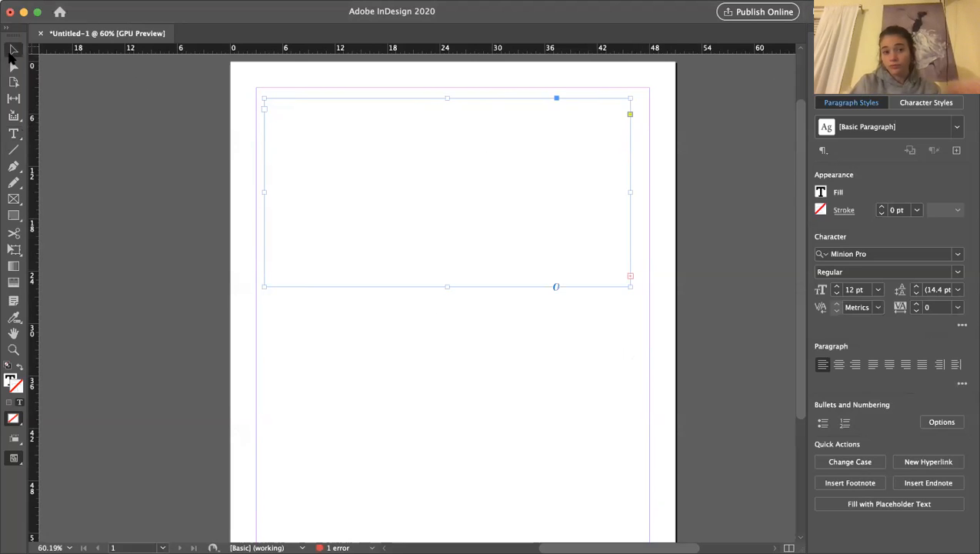
{"action": "double_click", "coordinate": [441, 115]}
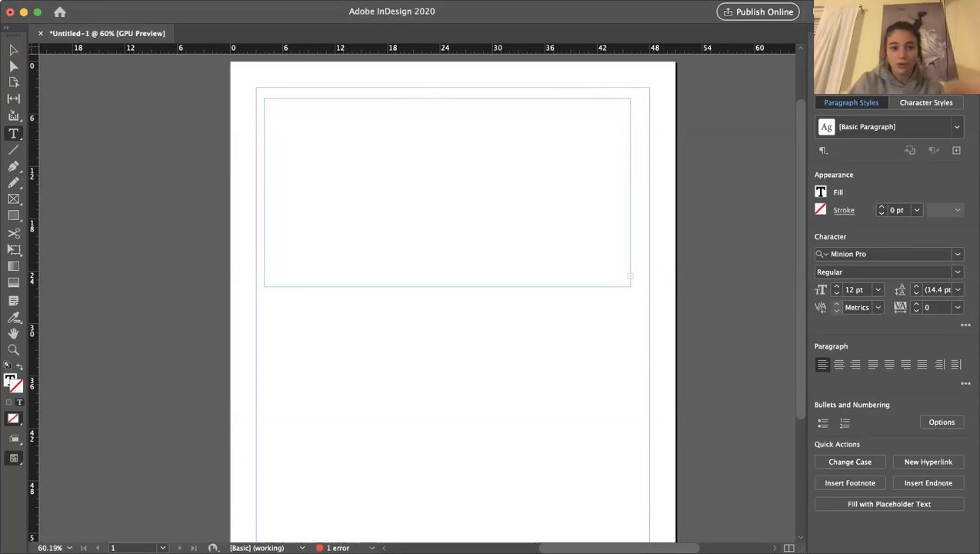
{"action": "left_click", "coordinate": [129, 67]}
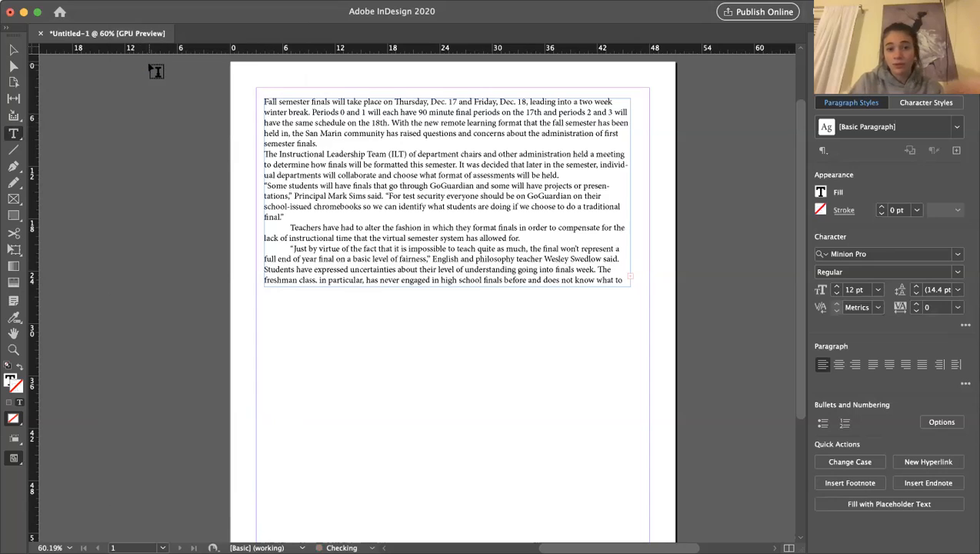
{"action": "left_click", "coordinate": [339, 161]}
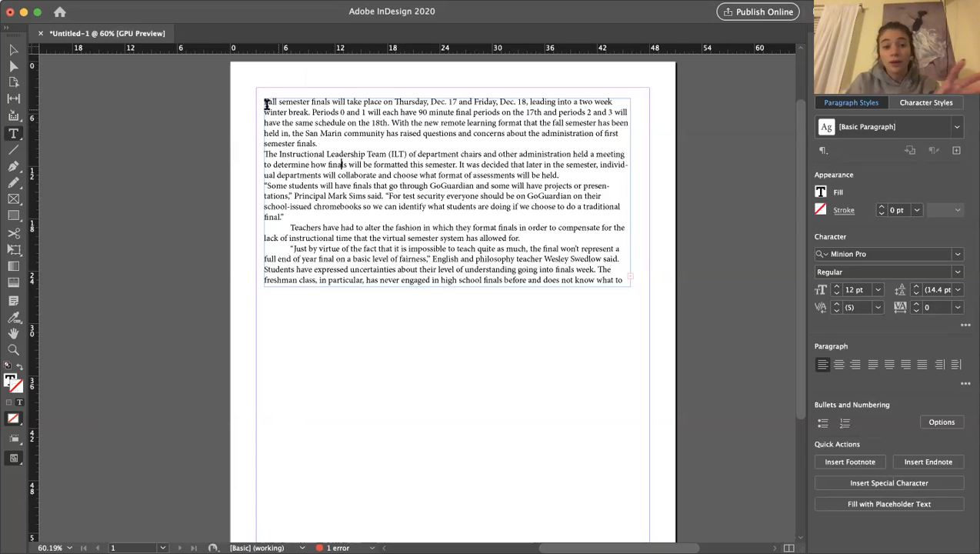
Step: Shift the text frame slightly down to Y 4p8.4 and divide its text into 5 columns
{"action": "left_click", "coordinate": [11, 49]}
{"action": "mouse_move", "coordinate": [495, 201]}
{"action": "left_mouse_down"}
{"action": "mouse_move", "coordinate": [496, 254]}
{"action": "mouse_move", "coordinate": [493, 204]}
{"action": "left_mouse_up"}
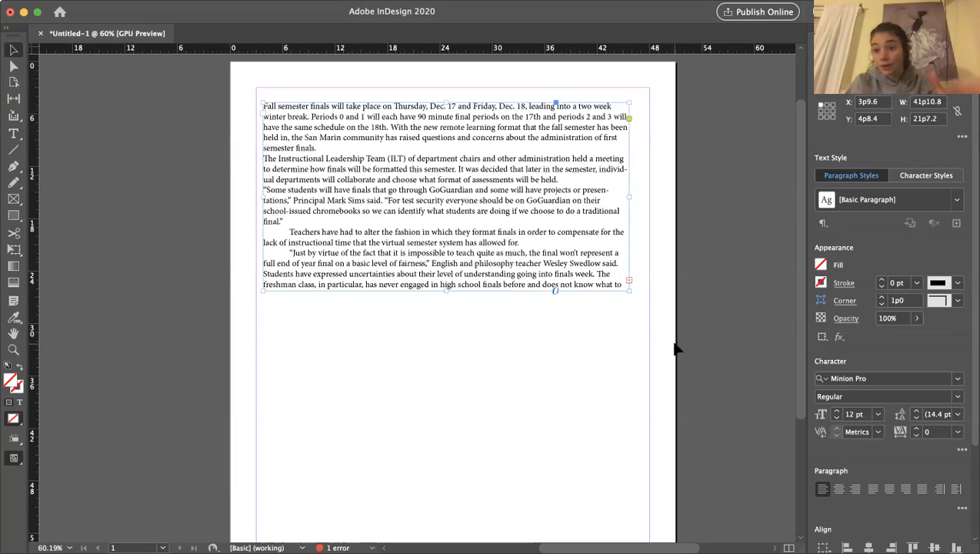
{"action": "scroll", "coordinate": [892, 500], "scroll_direction": "down", "scroll_amount": 3}
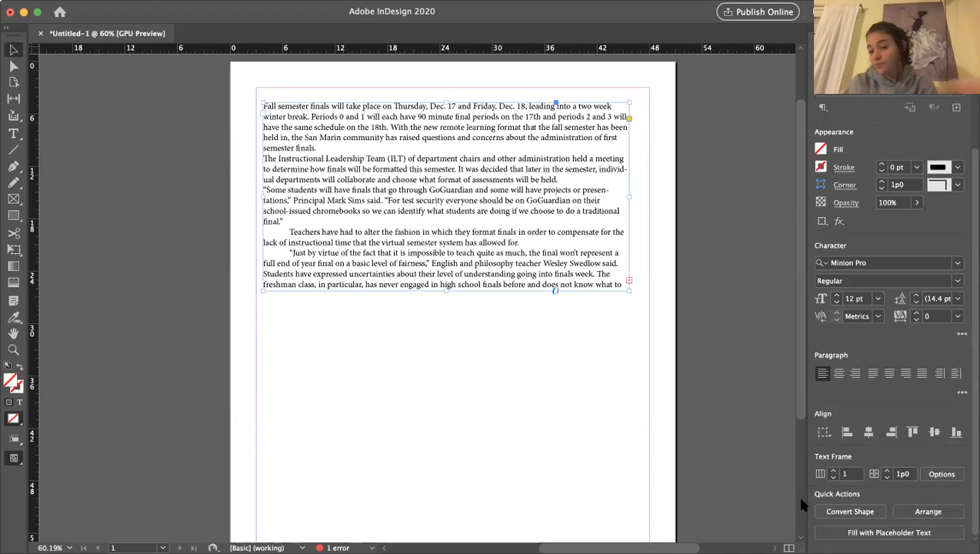
{"action": "left_click", "coordinate": [836, 471]}
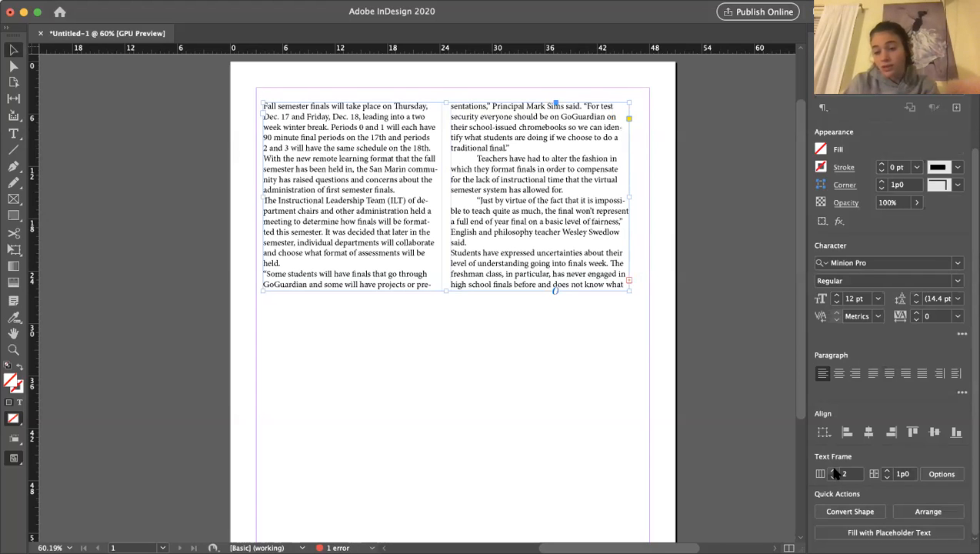
{"action": "left_click", "coordinate": [834, 477]}
{"action": "left_click", "coordinate": [833, 473]}
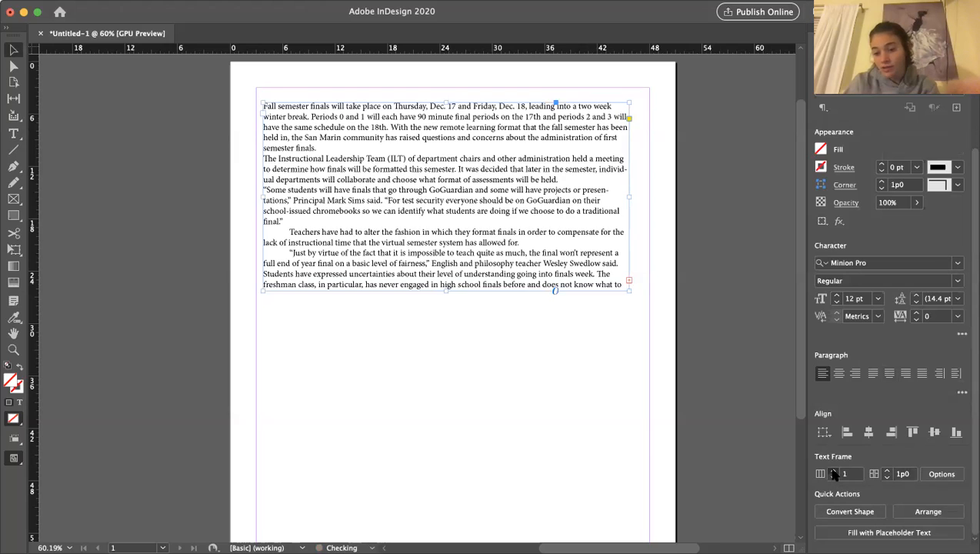
{"action": "left_click", "coordinate": [833, 473]}
{"action": "left_click", "coordinate": [833, 473]}
{"action": "left_click", "coordinate": [833, 473]}
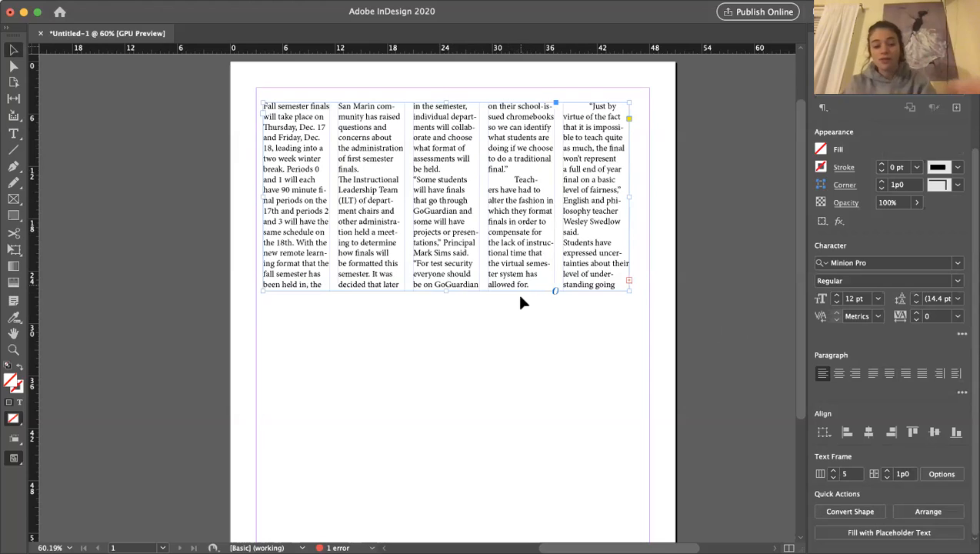
Step: Toggle the preview mode on and off to check the five-column layout without frame edges
{"action": "key", "text": "w"}
{"action": "key", "text": "w"}
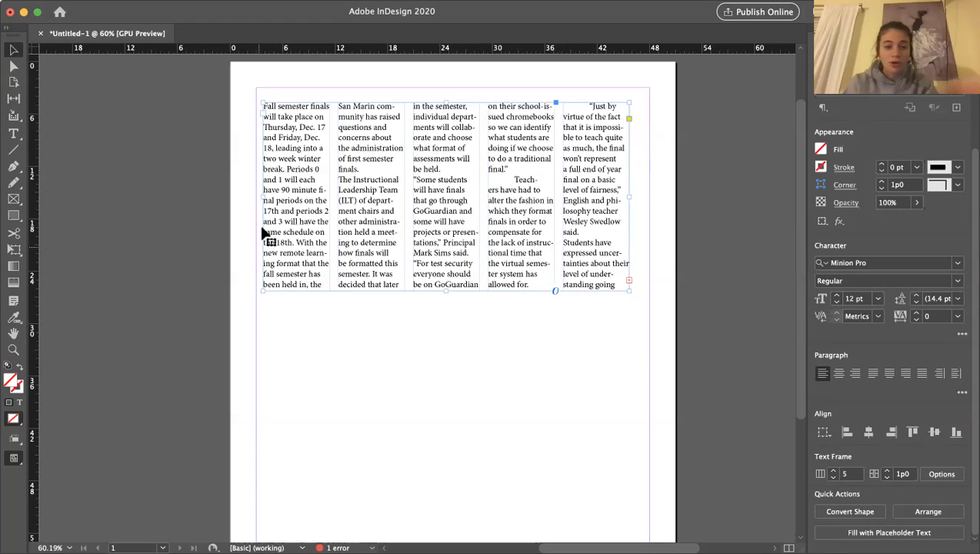
{"action": "key", "text": "w"}
{"action": "key", "text": "w"}
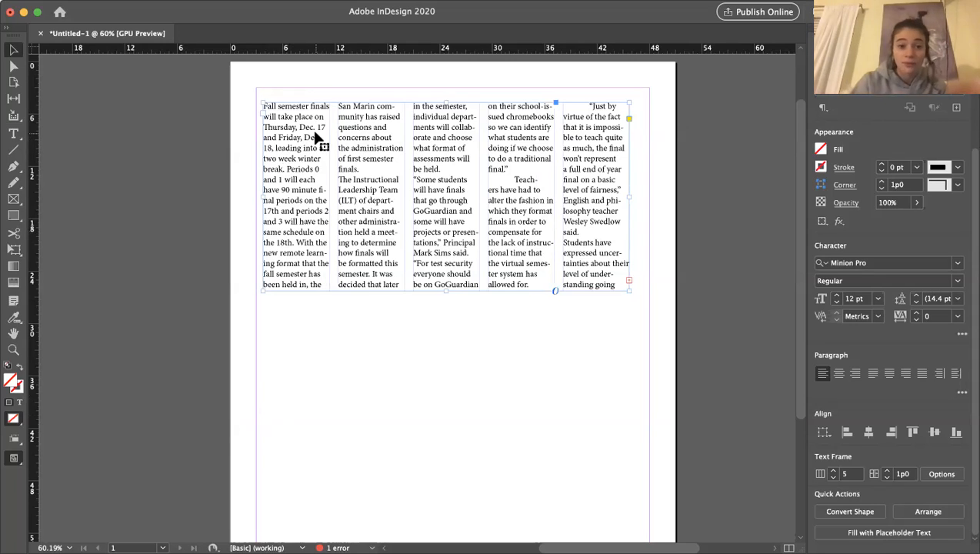
Step: Copy the five-column text frame and place the duplicate below the original at X 4p6.6, Y 29p0
{"action": "left_click", "coordinate": [129, 1]}
{"action": "left_click", "coordinate": [152, 57]}
{"action": "left_click", "coordinate": [433, 357]}
{"action": "left_click", "coordinate": [129, 1]}
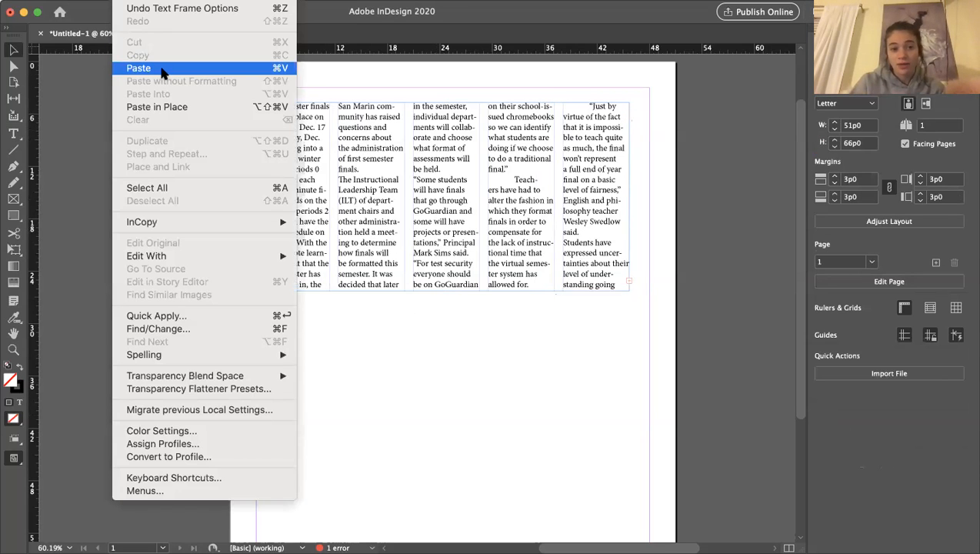
{"action": "left_click", "coordinate": [160, 67]}
{"action": "left_click_drag", "start_coordinate": [540, 328], "coordinate": [574, 434]}
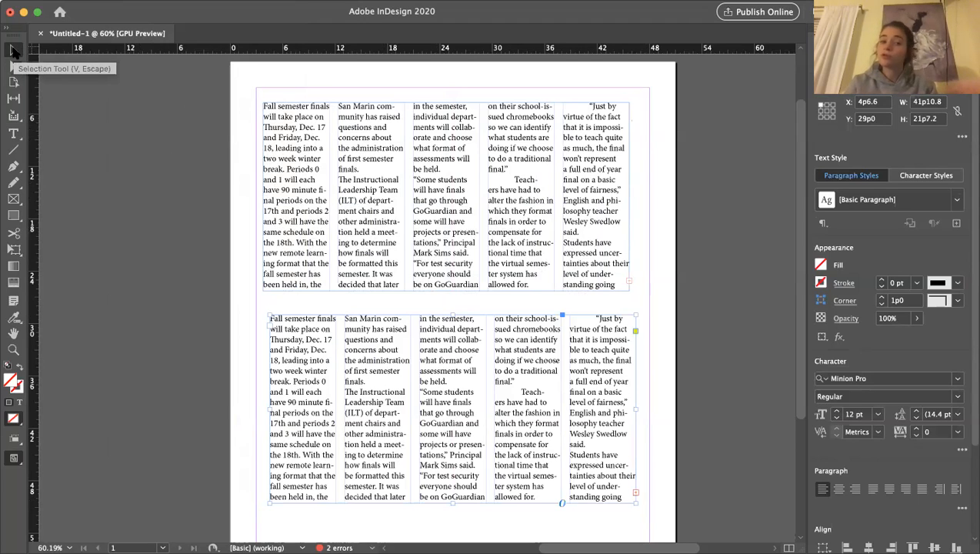
Step: Move the upper text frame to X 4p6.6, Y 5p1.2 so it lines up with the lower frame
{"action": "left_click", "coordinate": [473, 160]}
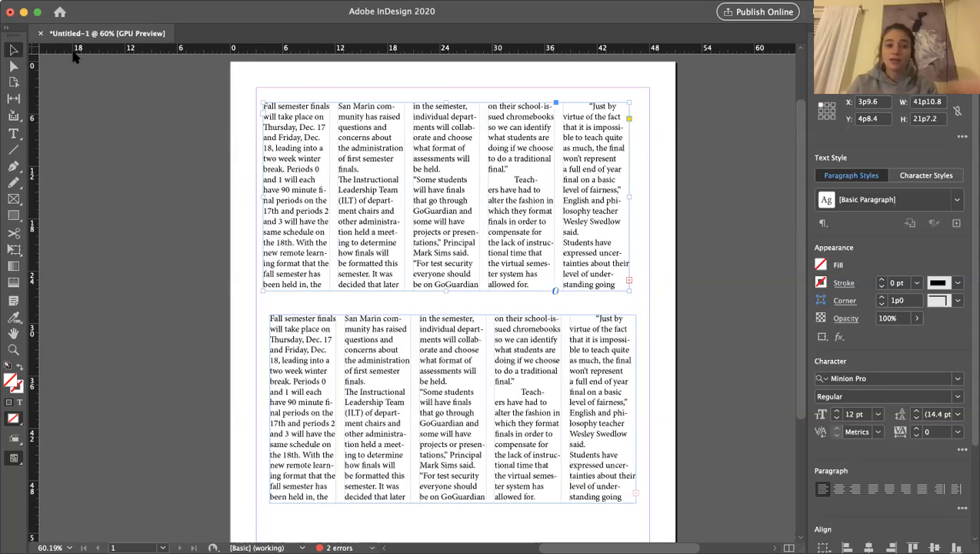
{"action": "left_click", "coordinate": [321, 65]}
{"action": "left_click", "coordinate": [464, 198]}
{"action": "mouse_move", "coordinate": [464, 198]}
{"action": "left_mouse_down"}
{"action": "mouse_move", "coordinate": [471, 182]}
{"action": "mouse_move", "coordinate": [480, 200]}
{"action": "mouse_move", "coordinate": [472, 191]}
{"action": "left_mouse_up"}
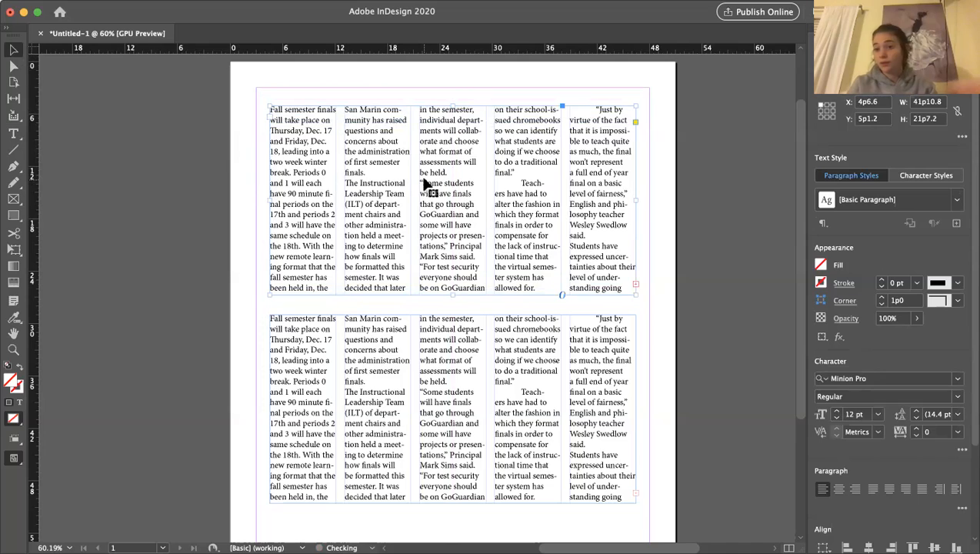
{"action": "left_click", "coordinate": [13, 67]}
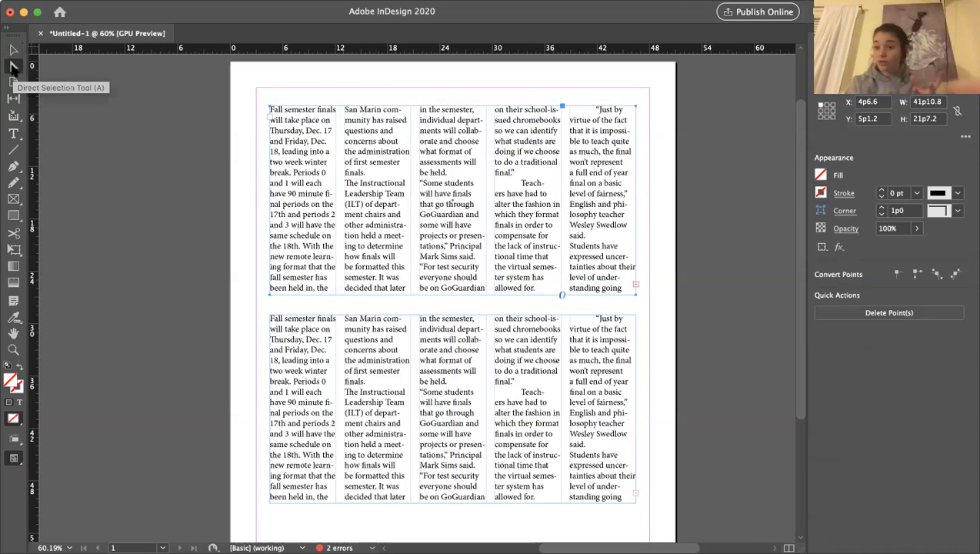
{"action": "left_click", "coordinate": [13, 50]}
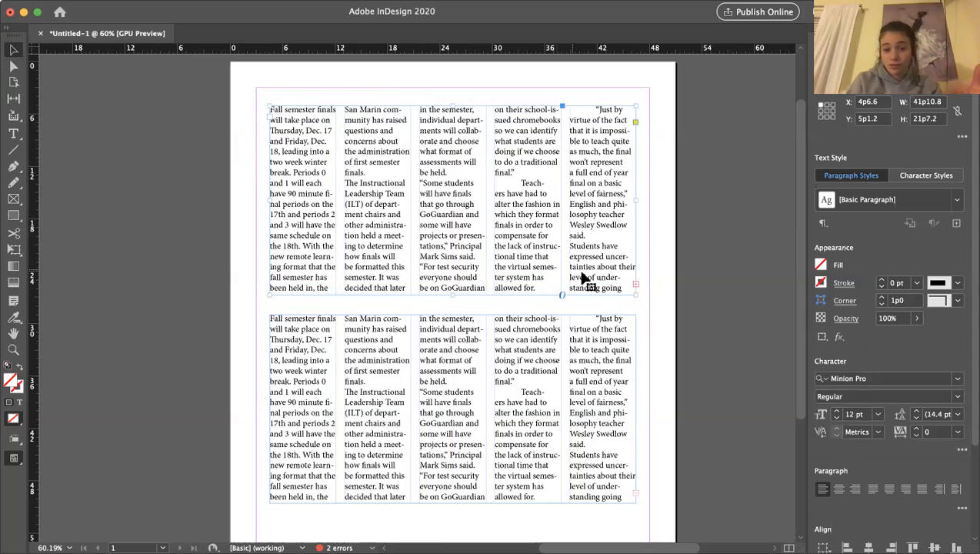
Step: Extend the lower text frame downward to a height of 32p0, near the bottom margin
{"action": "double_click", "coordinate": [606, 422]}
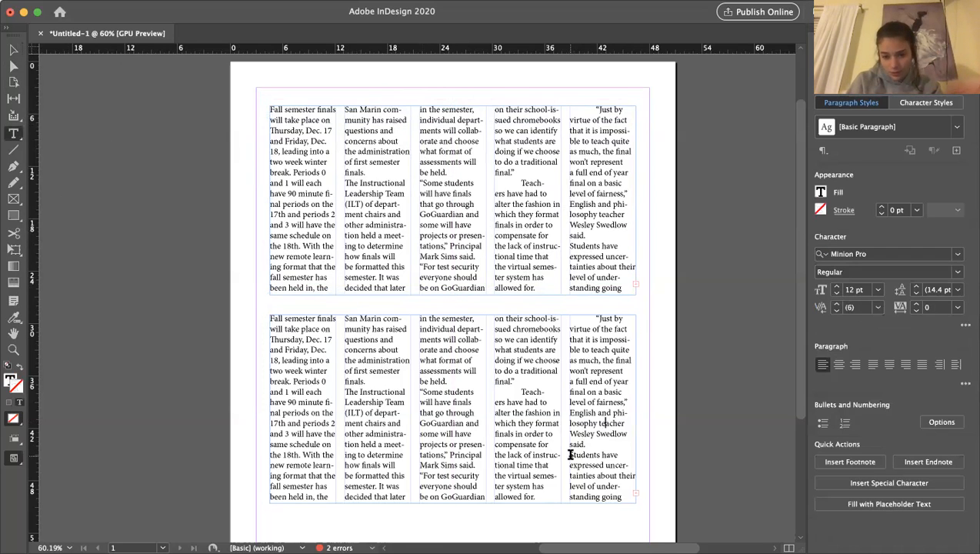
{"action": "left_click_drag", "start_coordinate": [570, 455], "coordinate": [594, 295]}
{"action": "left_click", "coordinate": [538, 303]}
{"action": "left_click", "coordinate": [13, 50]}
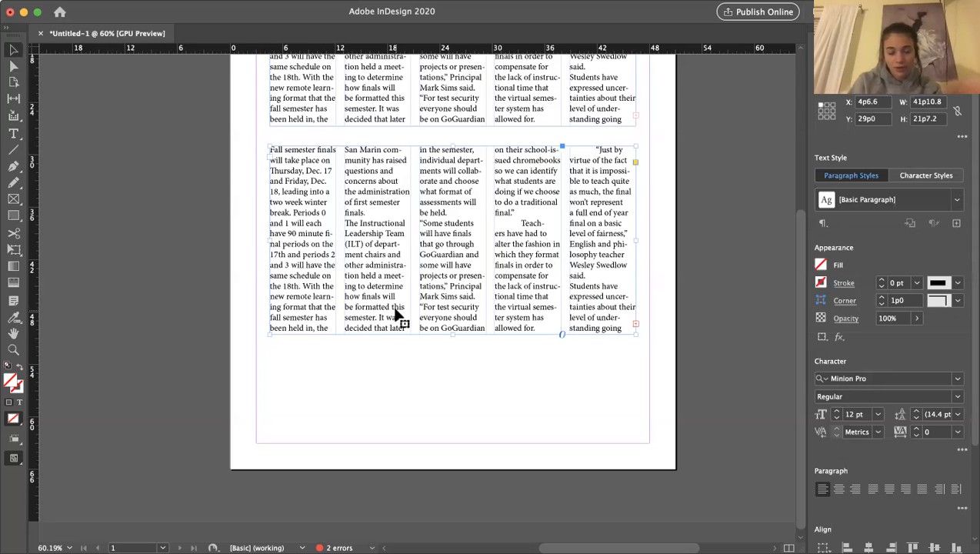
{"action": "left_click_drag", "start_coordinate": [452, 333], "coordinate": [451, 426]}
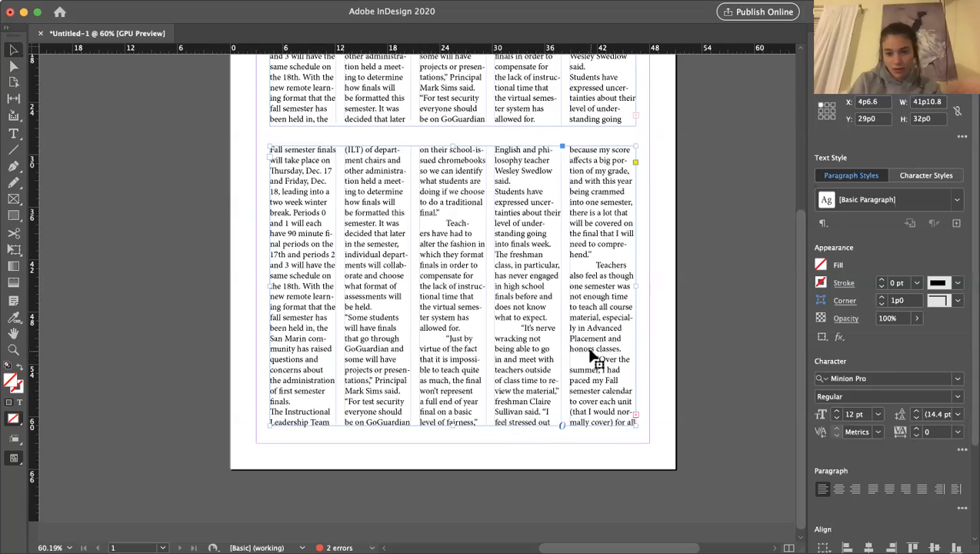
Step: Delete all the article text that follows "honors classes." in the lower frame's last column, including the overset text
{"action": "double_click", "coordinate": [590, 350]}
{"action": "left_click_drag", "start_coordinate": [593, 359], "coordinate": [641, 433]}
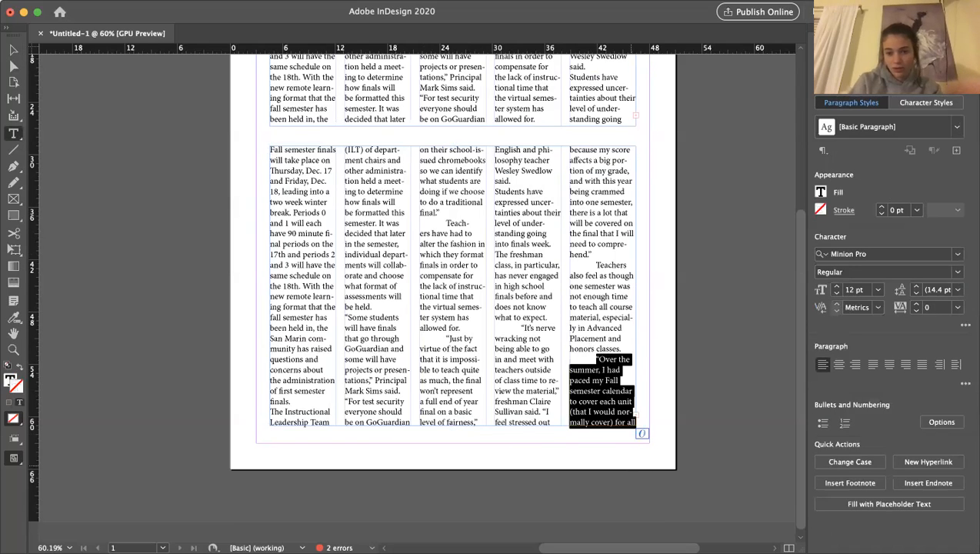
{"action": "key", "text": "BackSpace"}
{"action": "left_click_drag", "start_coordinate": [596, 358], "coordinate": [626, 466]}
{"action": "key", "text": "BackSpace"}
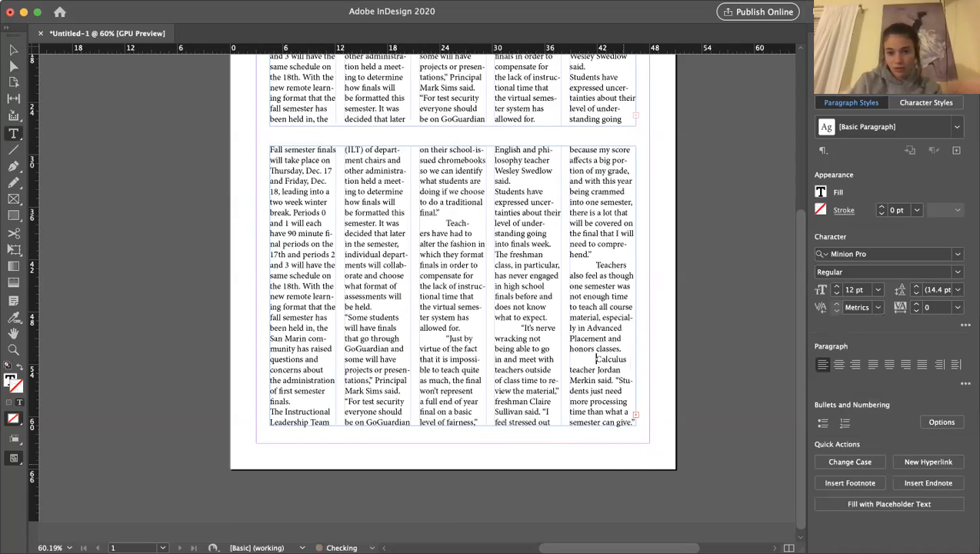
{"action": "left_click_drag", "start_coordinate": [604, 359], "coordinate": [635, 487]}
{"action": "key", "text": "BackSpace"}
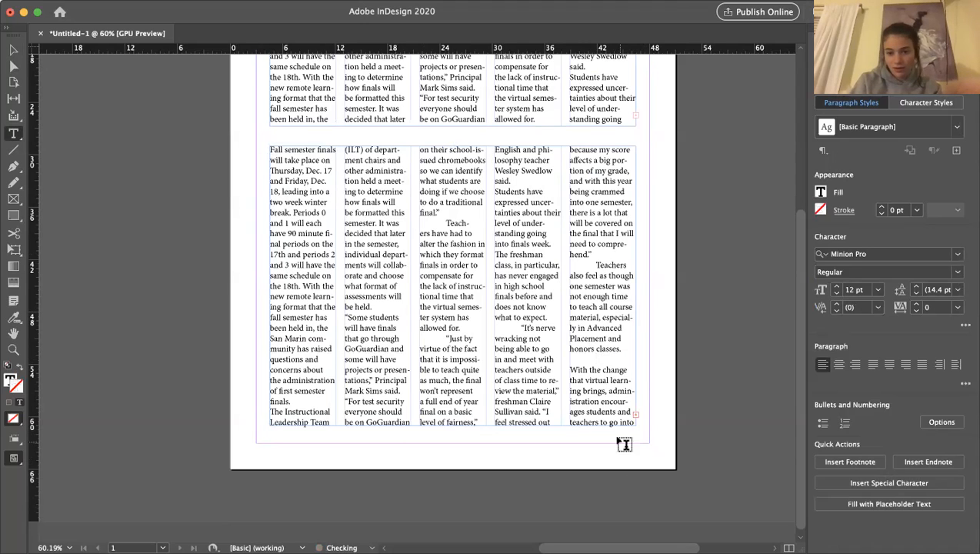
{"action": "left_click_drag", "start_coordinate": [568, 363], "coordinate": [632, 510]}
{"action": "key", "text": "BackSpace"}
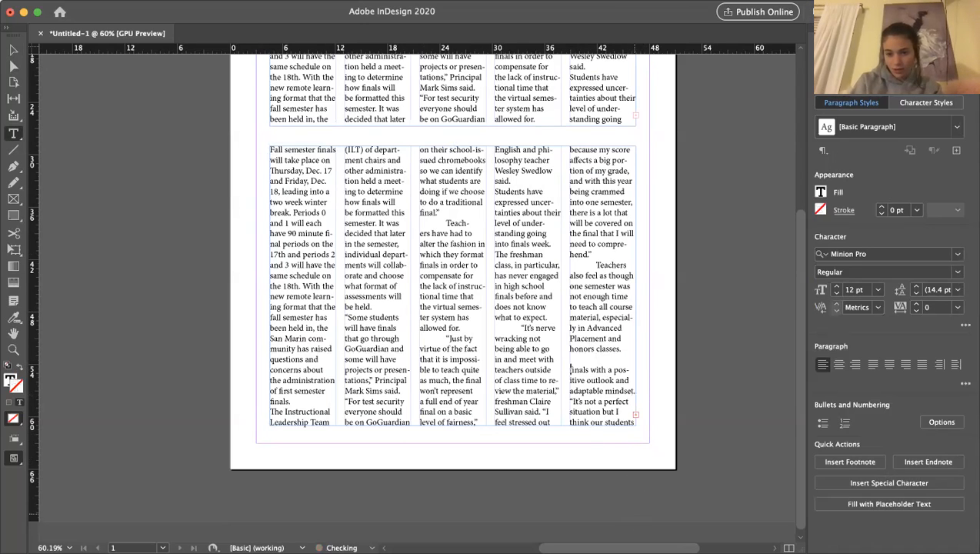
{"action": "left_click_drag", "start_coordinate": [570, 370], "coordinate": [636, 466]}
{"action": "key", "text": "BackSpace"}
{"action": "left_click_drag", "start_coordinate": [570, 370], "coordinate": [646, 506]}
{"action": "key", "text": "BackSpace"}
{"action": "left_click_drag", "start_coordinate": [622, 359], "coordinate": [635, 425]}
{"action": "key", "text": "BackSpace"}
{"action": "left_click_drag", "start_coordinate": [611, 365], "coordinate": [636, 366]}
{"action": "key", "text": "BackSpace"}
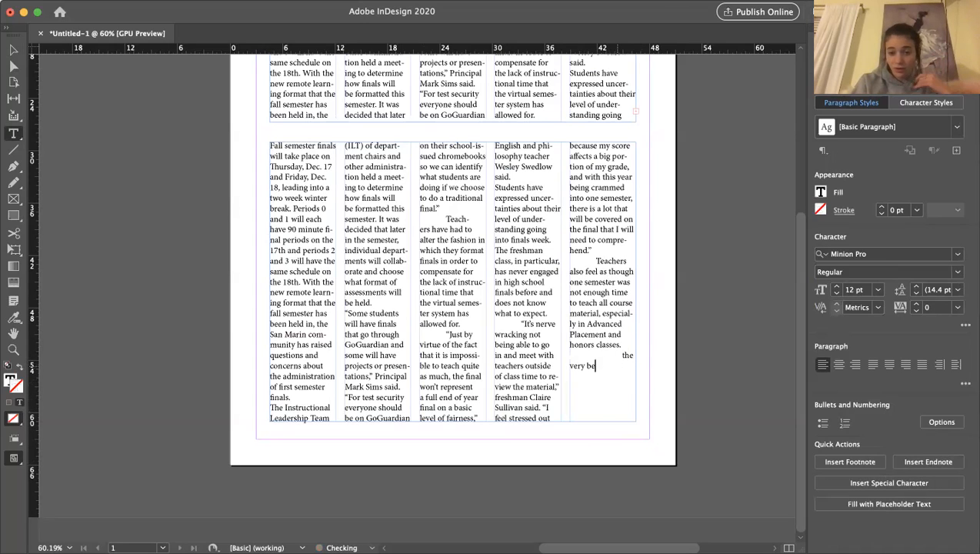
{"action": "key", "text": "BackSpace"}
{"action": "key", "text": "BackSpace"}
{"action": "key", "text": "BackSpace"}
{"action": "key", "text": "BackSpace"}
{"action": "key", "text": "BackSpace"}
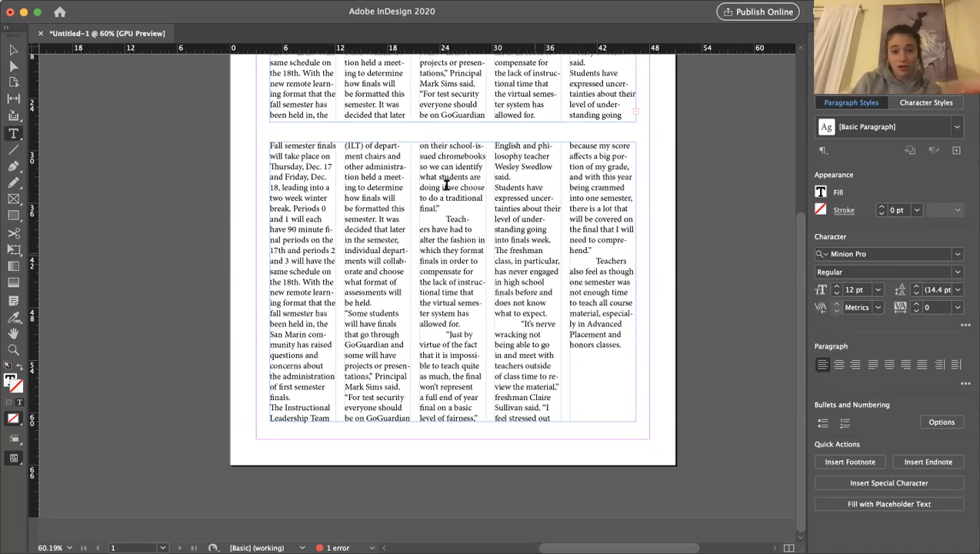
Step: Lower the top edge of the lower text frame to Y 29p8.4, giving it a height of 31p3.6
{"action": "left_click", "coordinate": [13, 49]}
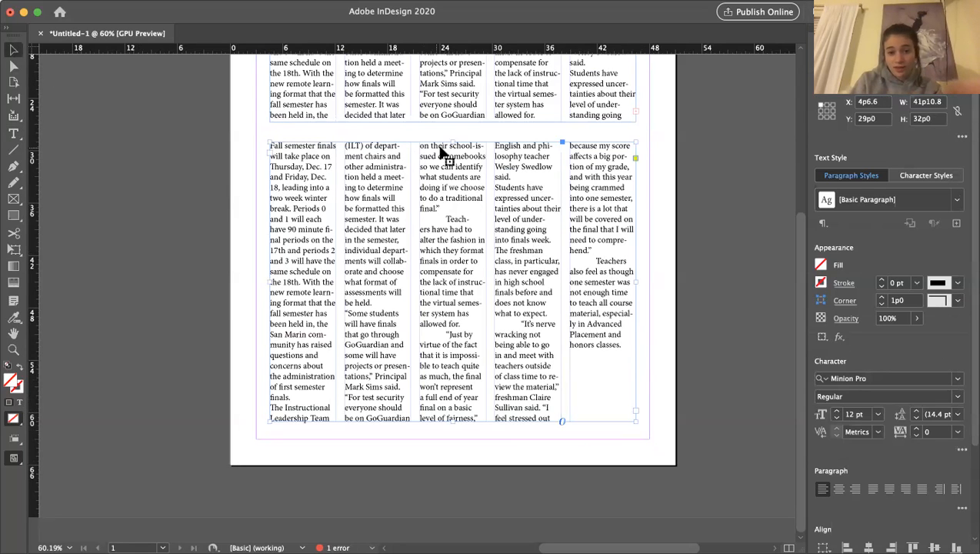
{"action": "mouse_move", "coordinate": [452, 141]}
{"action": "left_mouse_down"}
{"action": "mouse_move", "coordinate": [453, 156]}
{"action": "mouse_move", "coordinate": [451, 146]}
{"action": "left_mouse_up"}
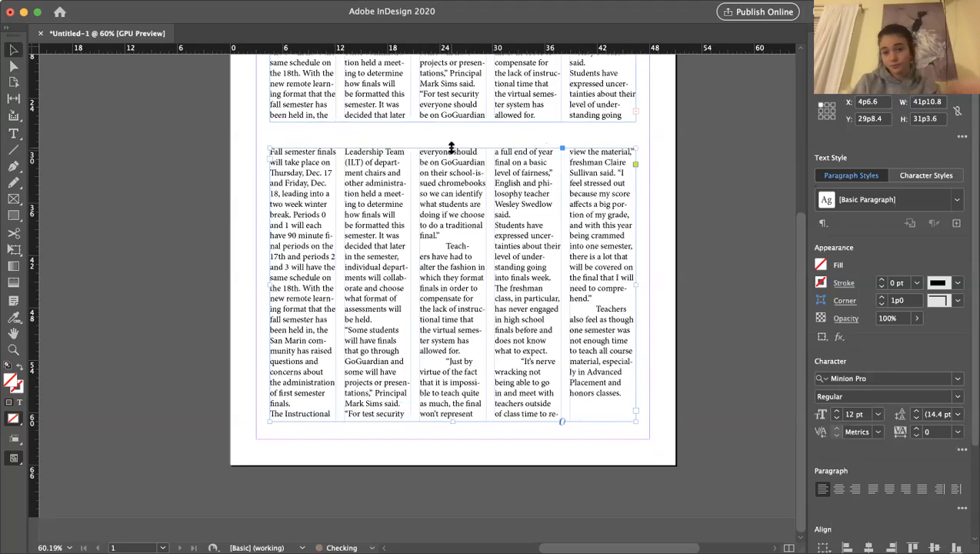
Step: Delete all the article text after "to do a traditional final." in the upper frame's fourth column, including the overset text
{"action": "scroll", "coordinate": [643, 228], "scroll_direction": "up", "scroll_amount": 5}
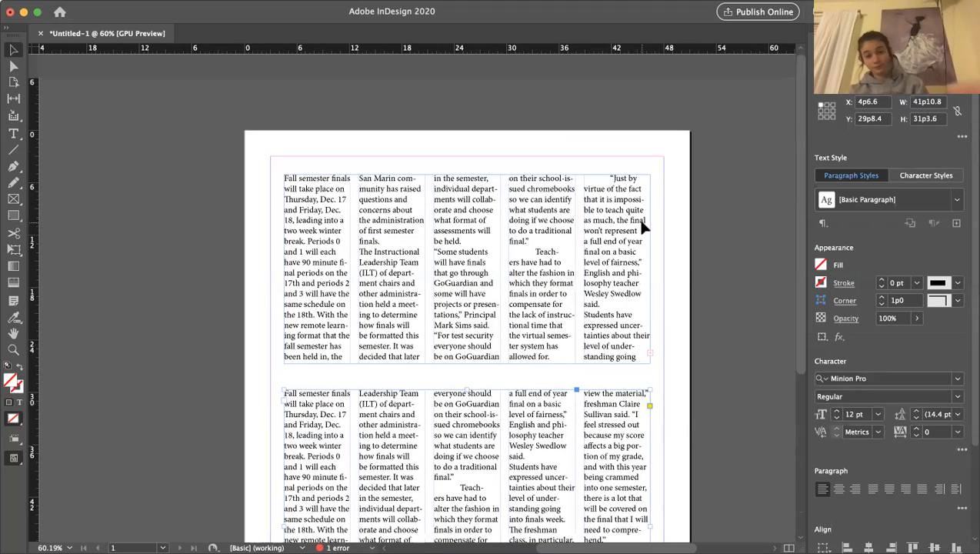
{"action": "left_click", "coordinate": [541, 271]}
{"action": "double_click", "coordinate": [530, 251]}
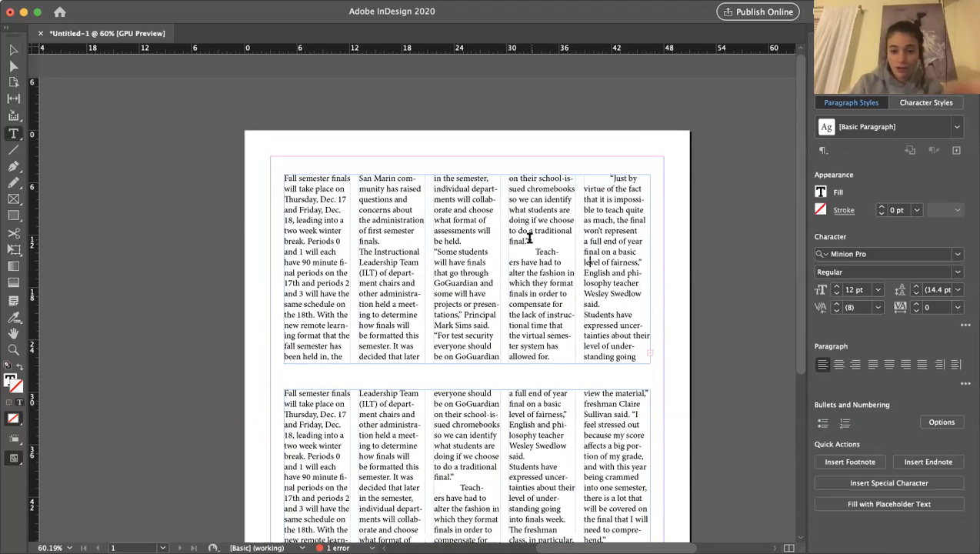
{"action": "left_click", "coordinate": [646, 372], "text": "shift"}
{"action": "key", "text": "BackSpace"}
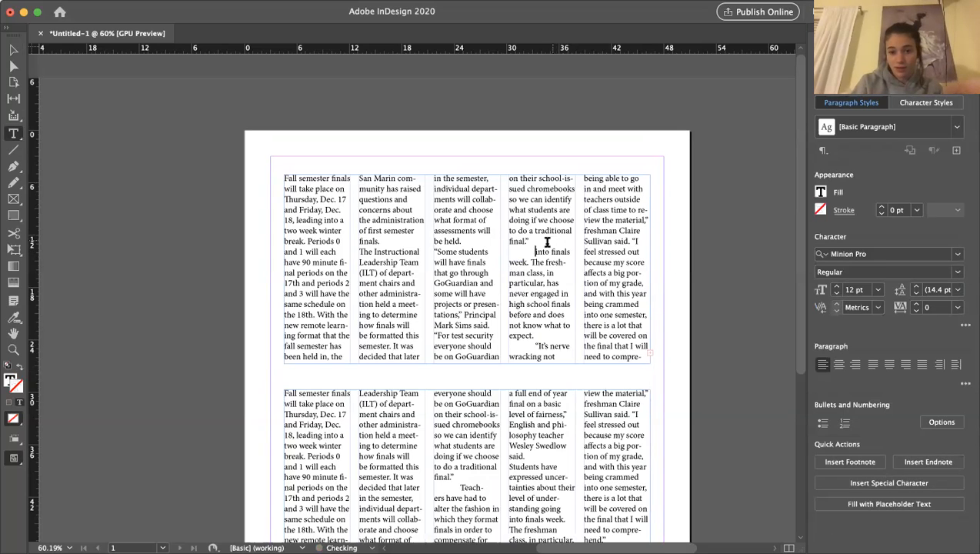
{"action": "left_click_drag", "start_coordinate": [534, 251], "coordinate": [679, 413]}
{"action": "key", "text": "BackSpace"}
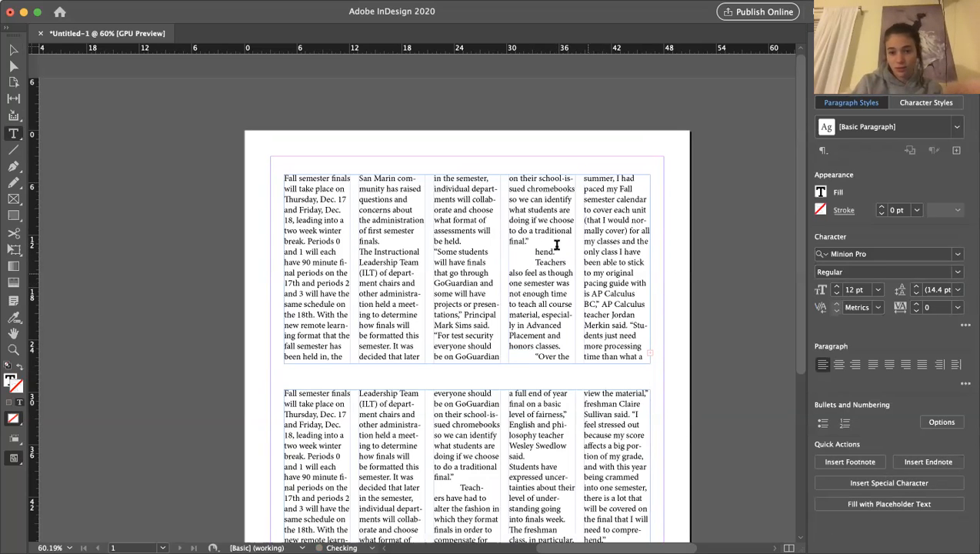
{"action": "left_click_drag", "start_coordinate": [535, 252], "coordinate": [657, 412]}
{"action": "key", "text": "BackSpace"}
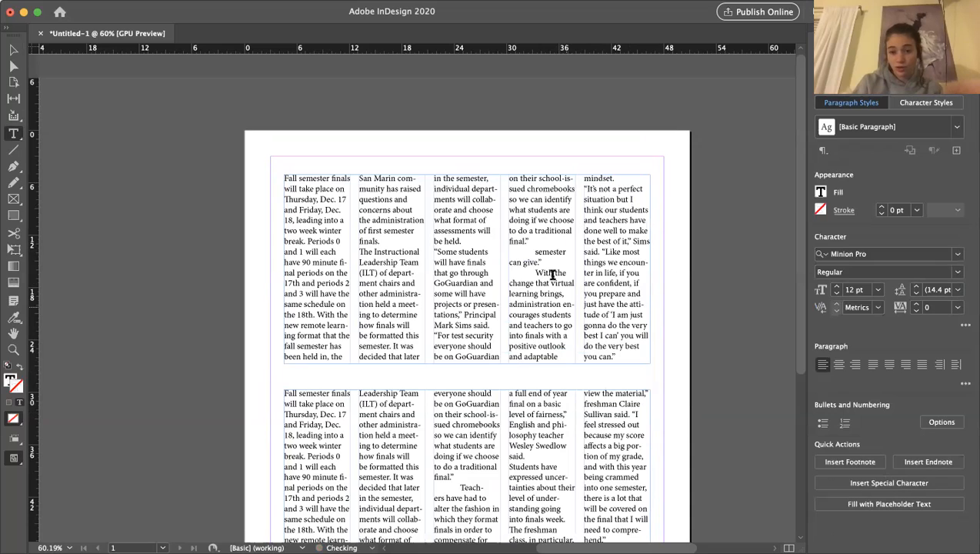
{"action": "left_click_drag", "start_coordinate": [535, 251], "coordinate": [636, 353]}
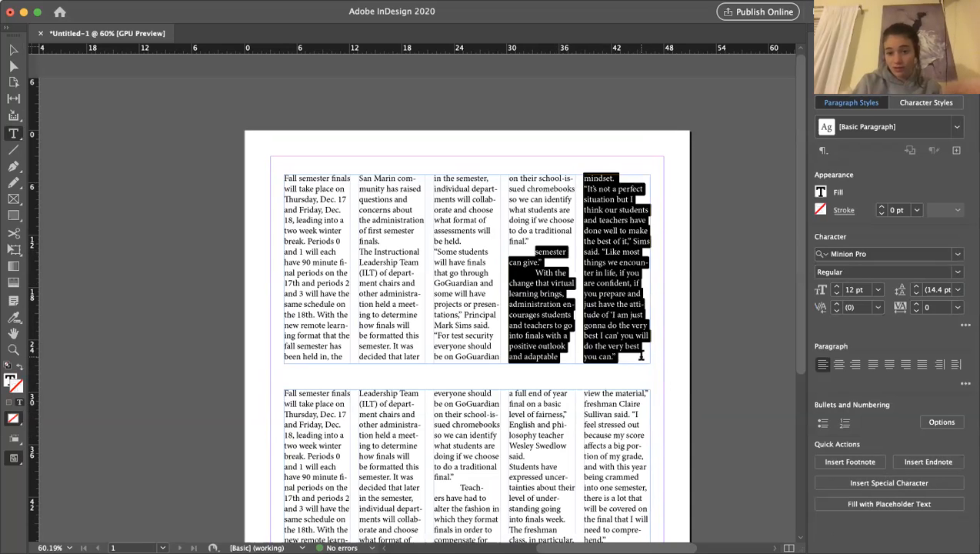
{"action": "key", "text": "BackSpace"}
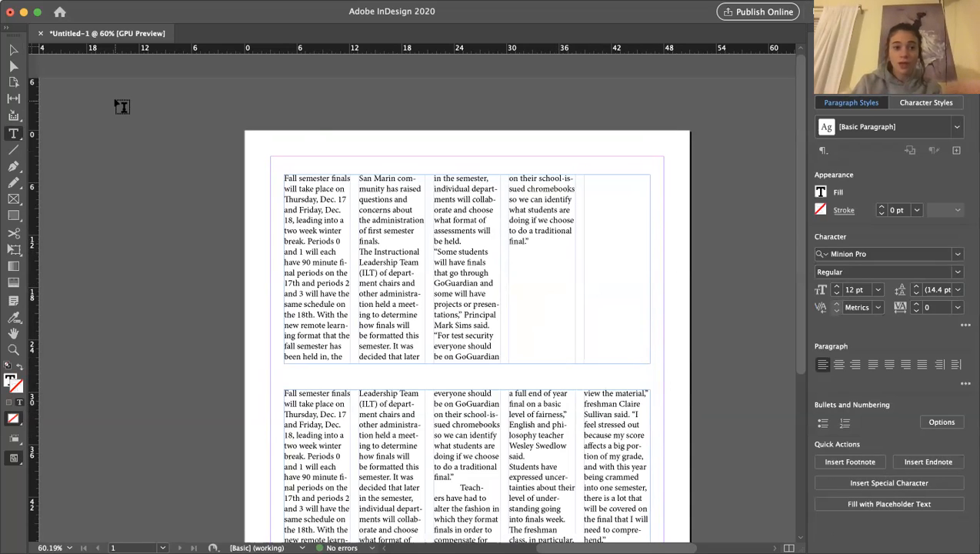
Step: Shorten the upper text frame from its top edge to Y 10p8.4 and a height of 16p0
{"action": "left_click", "coordinate": [13, 49]}
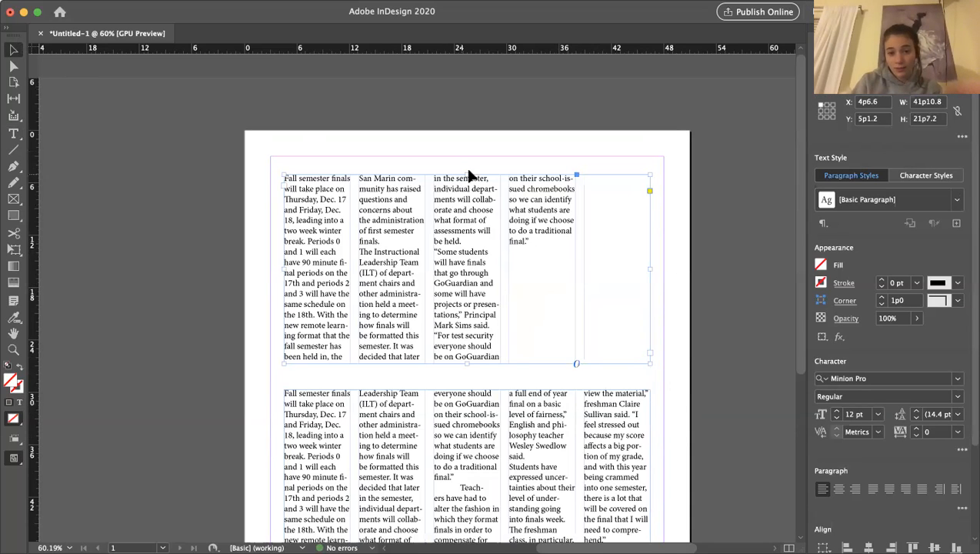
{"action": "left_click_drag", "start_coordinate": [466, 174], "coordinate": [512, 224]}
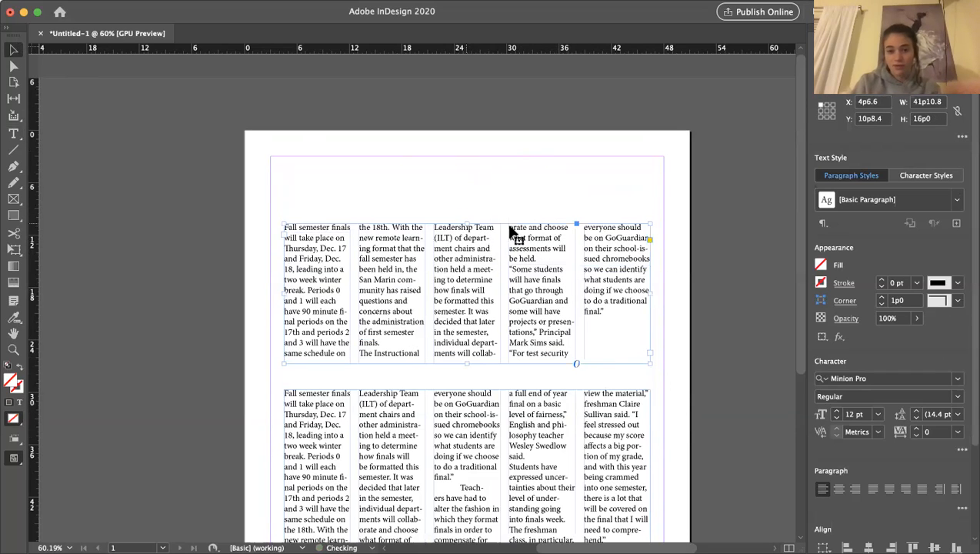
Step: Nudge the upper text frame straight up in small increments, leaving room for a headline above it and a gap below it
{"action": "left_click", "coordinate": [636, 172]}
{"action": "left_click", "coordinate": [584, 254]}
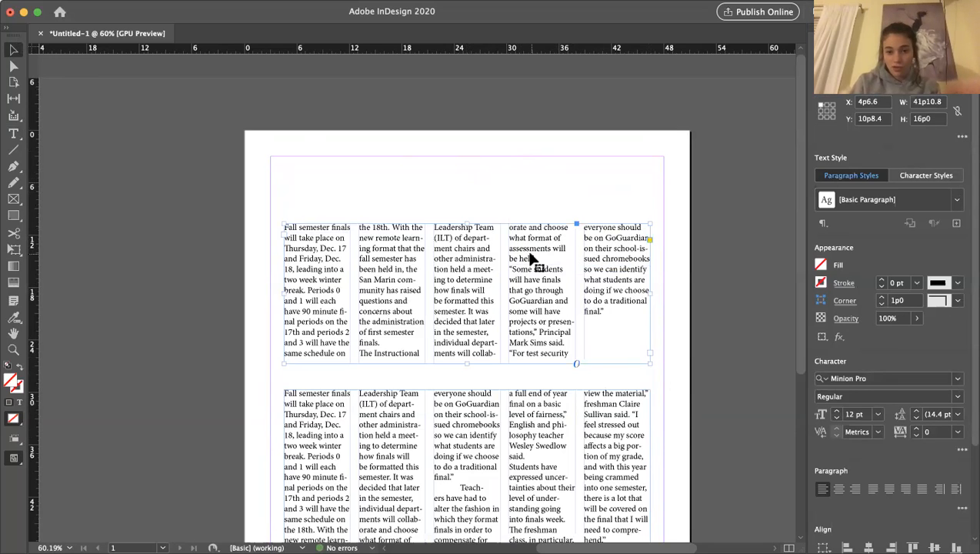
{"action": "key", "text": "Up"}
{"action": "key", "text": "Up"}
{"action": "key", "text": "Up"}
{"action": "key", "text": "Up"}
{"action": "key", "text": "Up"}
{"action": "key", "text": "Up"}
{"action": "key", "text": "Up"}
{"action": "key", "text": "Up"}
{"action": "key", "text": "Up"}
{"action": "key", "text": "Up"}
{"action": "key", "text": "Up"}
{"action": "key", "text": "Up"}
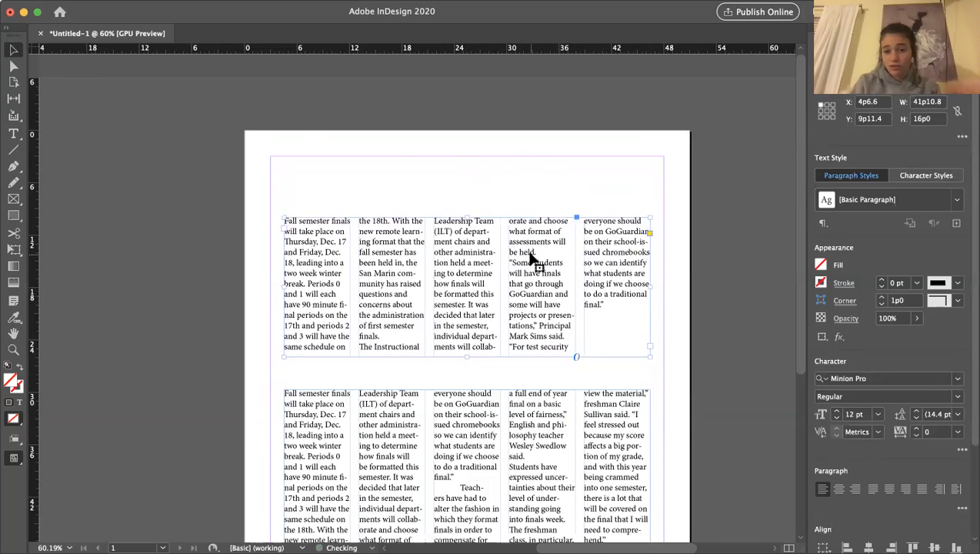
{"action": "key", "text": "Up"}
{"action": "key", "text": "Up"}
{"action": "key", "text": "Up"}
{"action": "key", "text": "Up"}
{"action": "key", "text": "Up"}
{"action": "key", "text": "Up"}
{"action": "key", "text": "Up"}
{"action": "key", "text": "Up"}
{"action": "key", "text": "Up"}
{"action": "key", "text": "Up"}
{"action": "key", "text": "Up"}
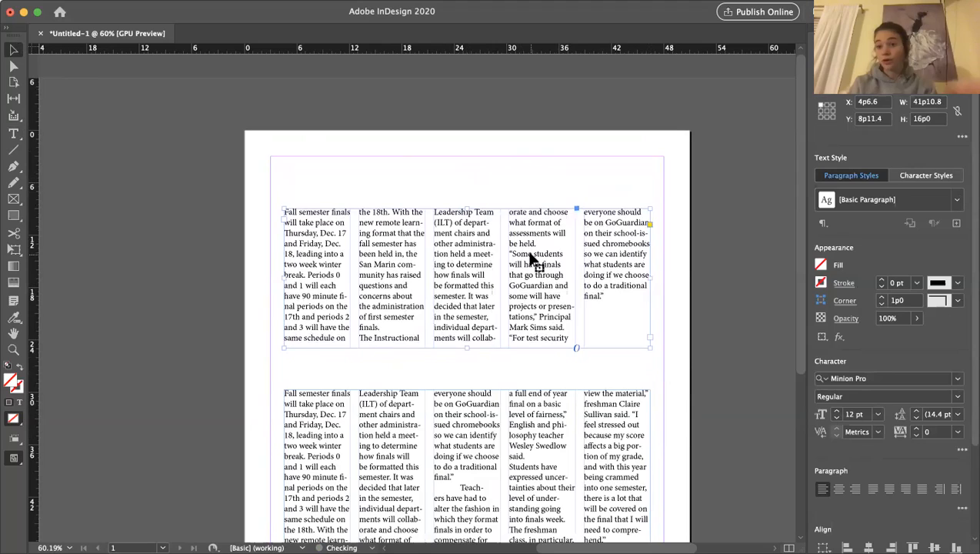
{"action": "key", "text": "Up"}
{"action": "key", "text": "Up"}
{"action": "key", "text": "Up"}
{"action": "key", "text": "Up"}
{"action": "key", "text": "Up"}
{"action": "key", "text": "Up"}
{"action": "key", "text": "Up"}
{"action": "key", "text": "Up"}
{"action": "key", "text": "Up"}
{"action": "key", "text": "Up"}
{"action": "key", "text": "Up"}
{"action": "key", "text": "Up"}
{"action": "key", "text": "Up"}
{"action": "key", "text": "Up"}
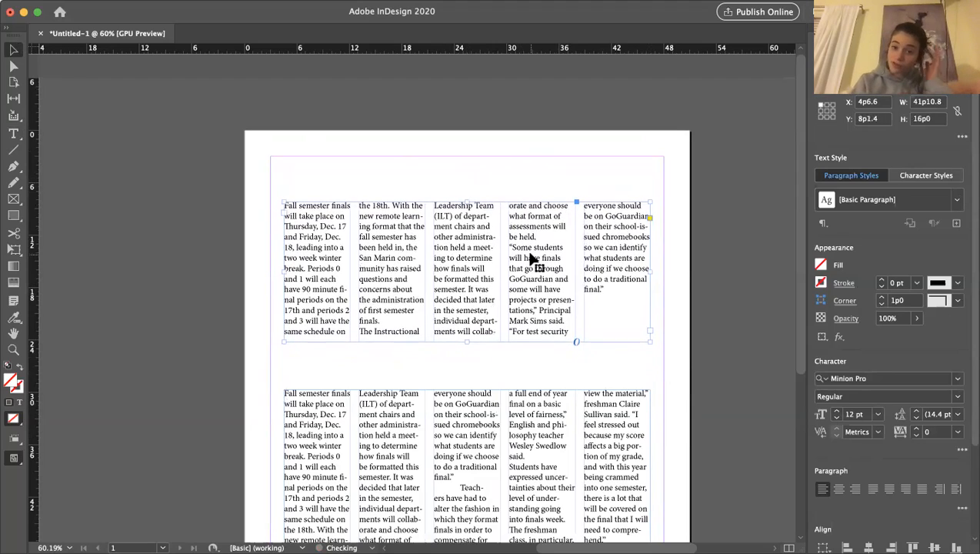
{"action": "left_click", "coordinate": [475, 446]}
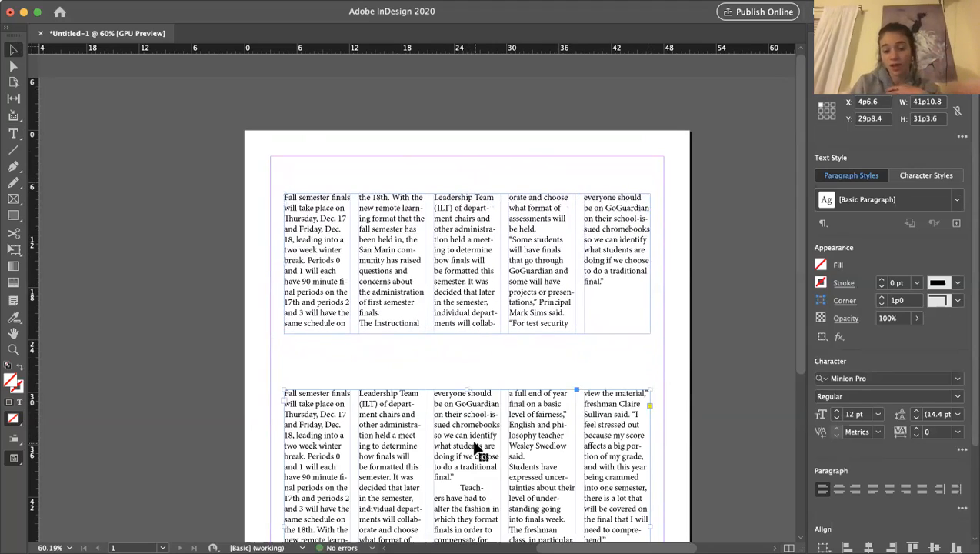
{"action": "scroll", "coordinate": [474, 444], "scroll_direction": "down", "scroll_amount": 5}
{"action": "scroll", "coordinate": [471, 438], "scroll_direction": "up", "scroll_amount": 5}
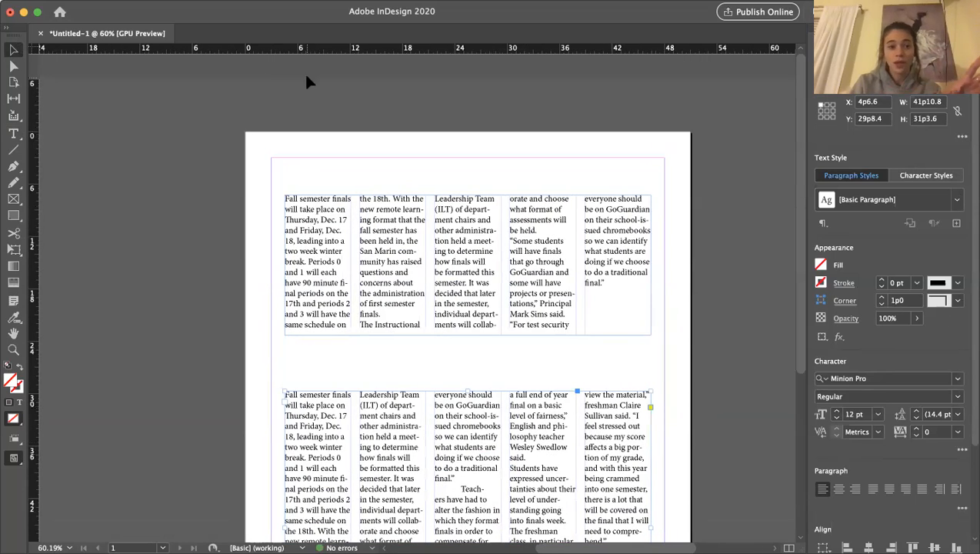
Step: Draw two one-line headline text frames spanning the columns, one above the upper article and one above the lower article
{"action": "left_click", "coordinate": [14, 133]}
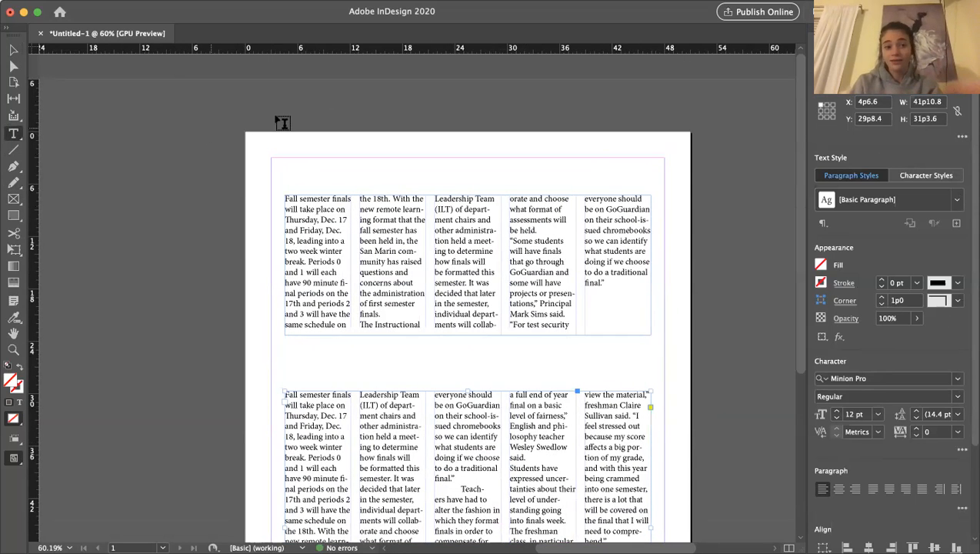
{"action": "left_click_drag", "start_coordinate": [285, 166], "coordinate": [643, 182]}
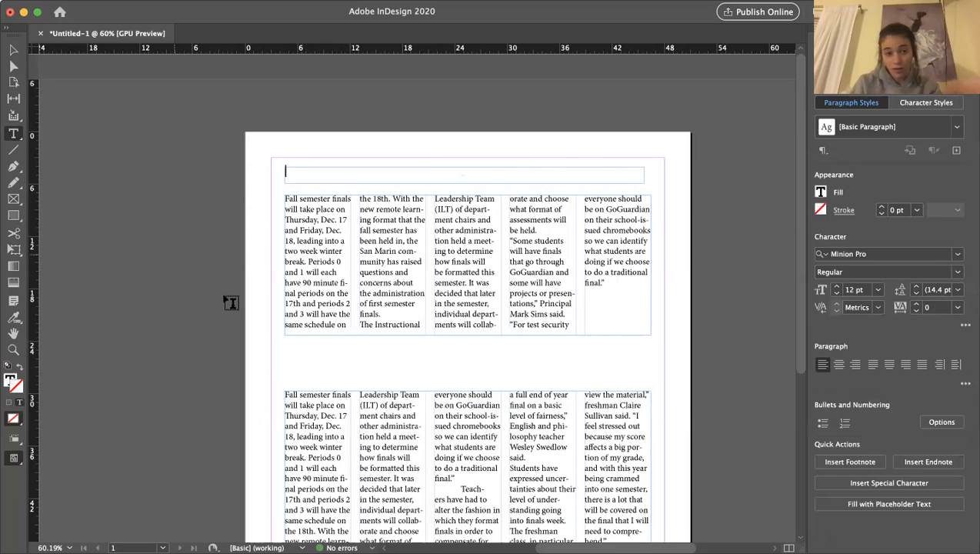
{"action": "left_click_drag", "start_coordinate": [284, 361], "coordinate": [651, 377]}
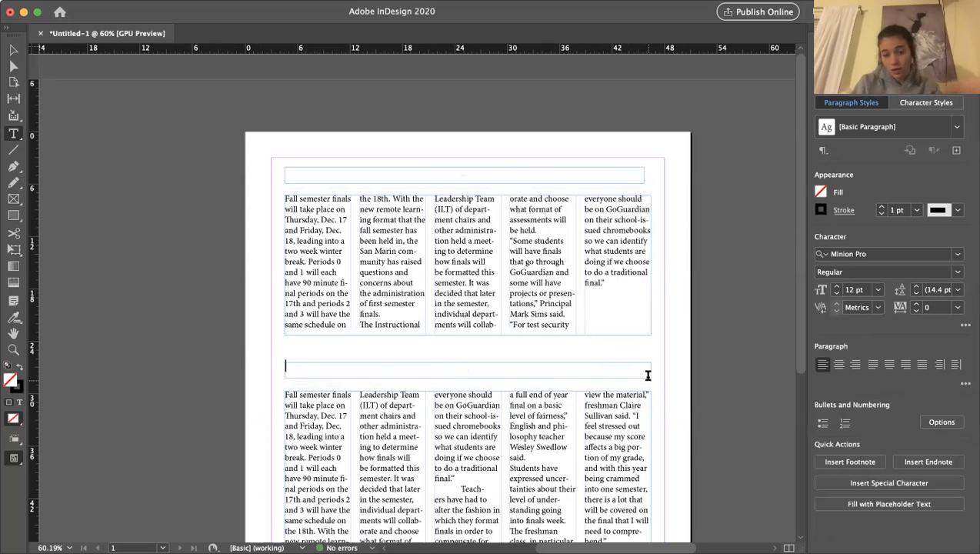
Step: Enter the upper article's headline: the person's titled surname followed by "beats Novato High in the game"
{"action": "left_click", "coordinate": [13, 49]}
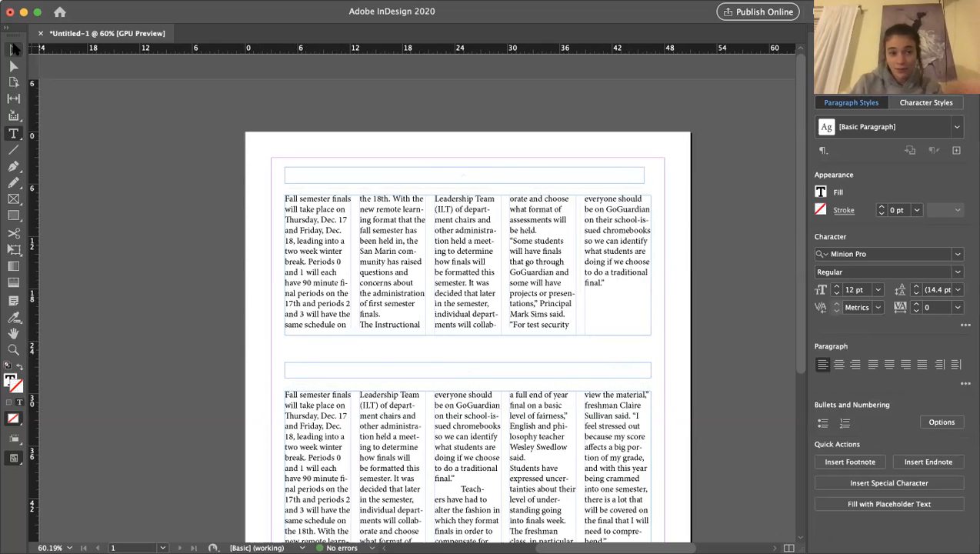
{"action": "double_click", "coordinate": [385, 175]}
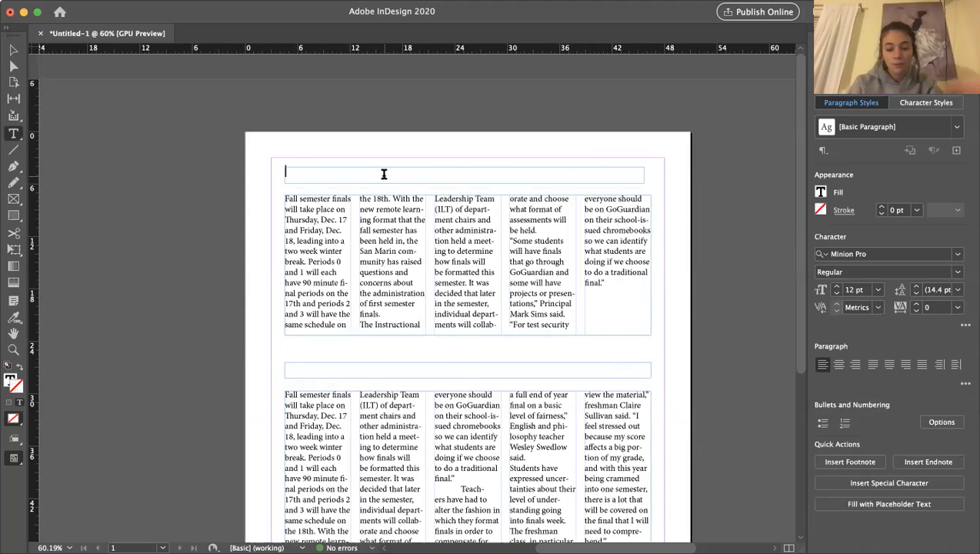
{"action": "type", "text": "Mr. Broccoli"}
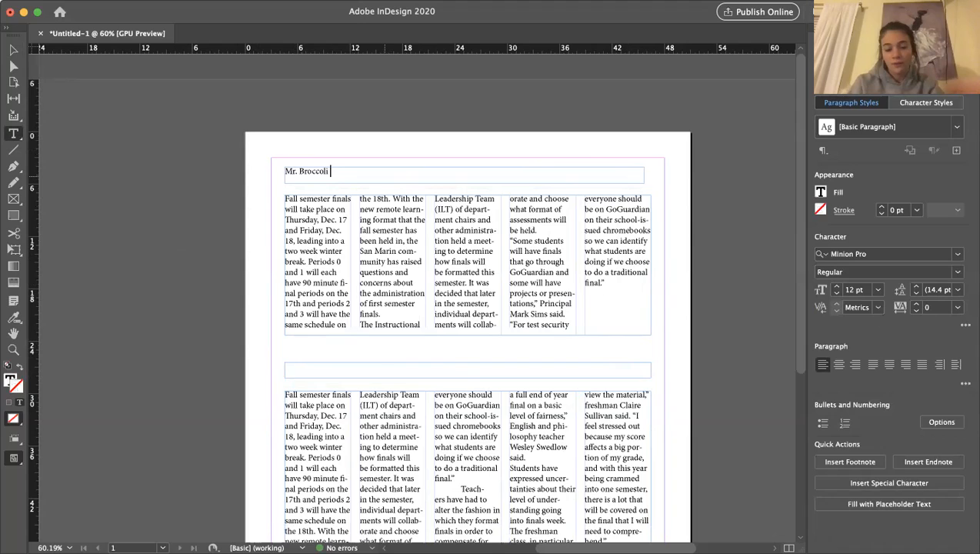
{"action": "type", "text": "beats Novato High in"}
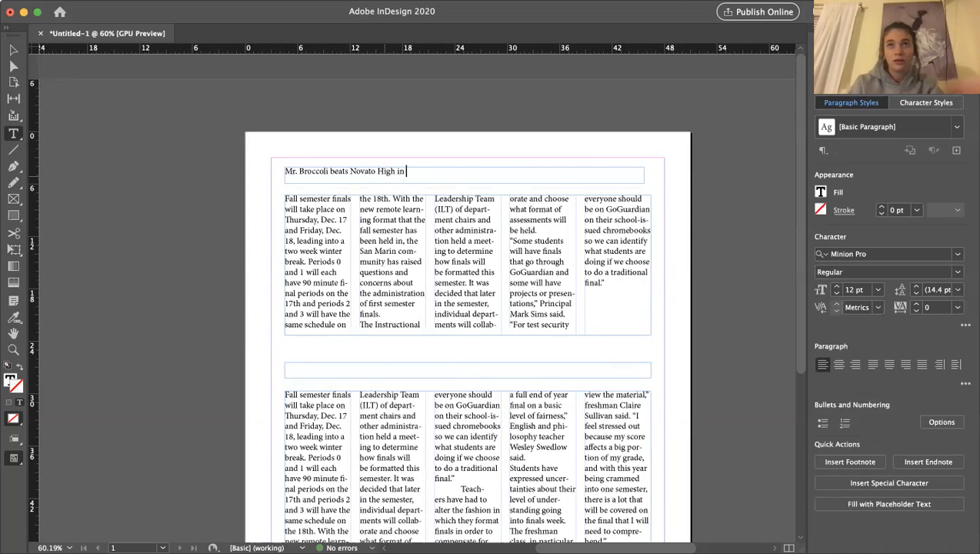
{"action": "type", "text": " the b"}
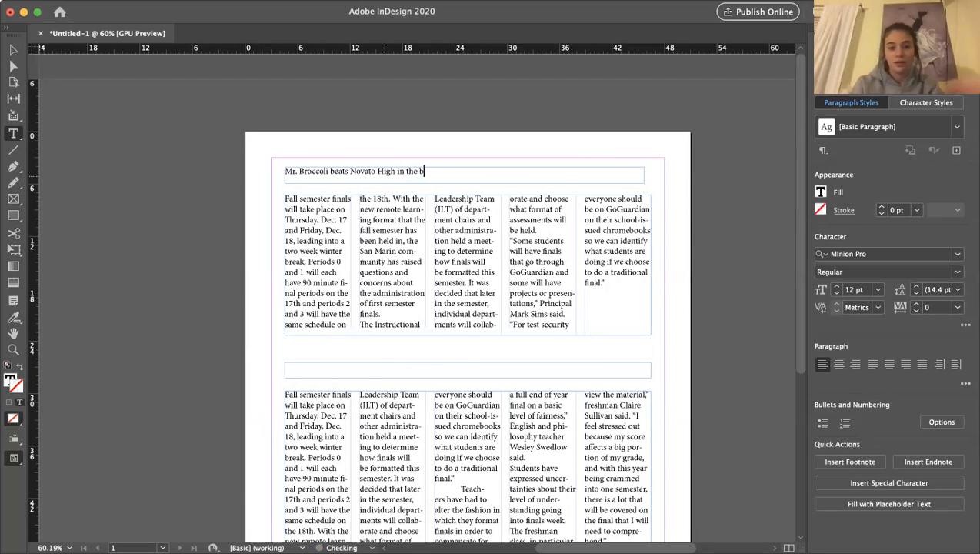
{"action": "key", "text": "BackSpace"}
{"action": "type", "text": "game"}
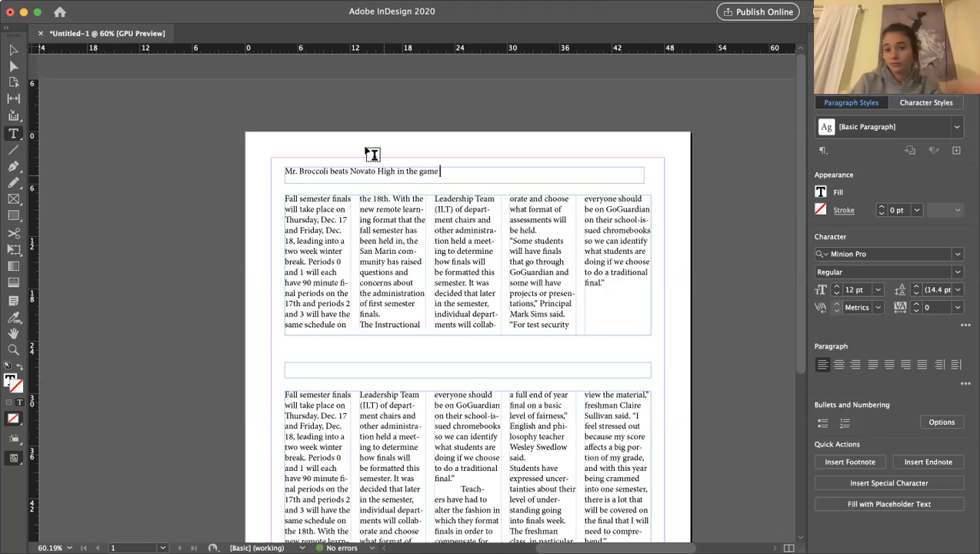
Step: Enlarge the whole upper headline to 28 pt so it fills its frame on a single line
{"action": "key", "text": "super+a"}
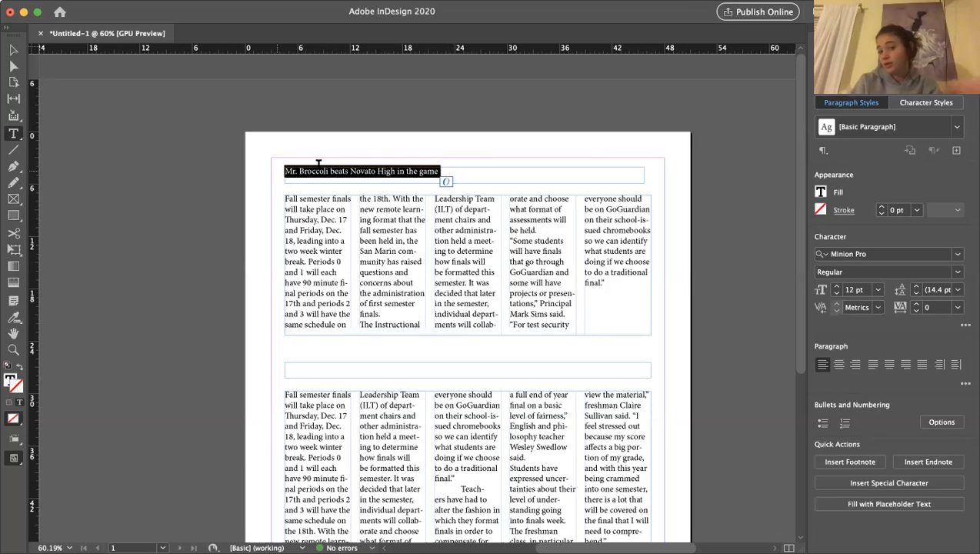
{"action": "left_click", "coordinate": [836, 285]}
{"action": "left_click", "coordinate": [836, 285]}
{"action": "left_click", "coordinate": [836, 285]}
{"action": "left_click", "coordinate": [836, 286]}
{"action": "left_click", "coordinate": [836, 286]}
{"action": "left_click", "coordinate": [836, 285]}
{"action": "left_click", "coordinate": [836, 286]}
{"action": "left_click", "coordinate": [836, 285]}
{"action": "left_click", "coordinate": [835, 286]}
{"action": "left_click", "coordinate": [836, 285]}
{"action": "left_click", "coordinate": [836, 287]}
{"action": "left_click", "coordinate": [836, 287]}
{"action": "left_click", "coordinate": [836, 287]}
{"action": "left_click", "coordinate": [836, 287]}
{"action": "left_click", "coordinate": [836, 287]}
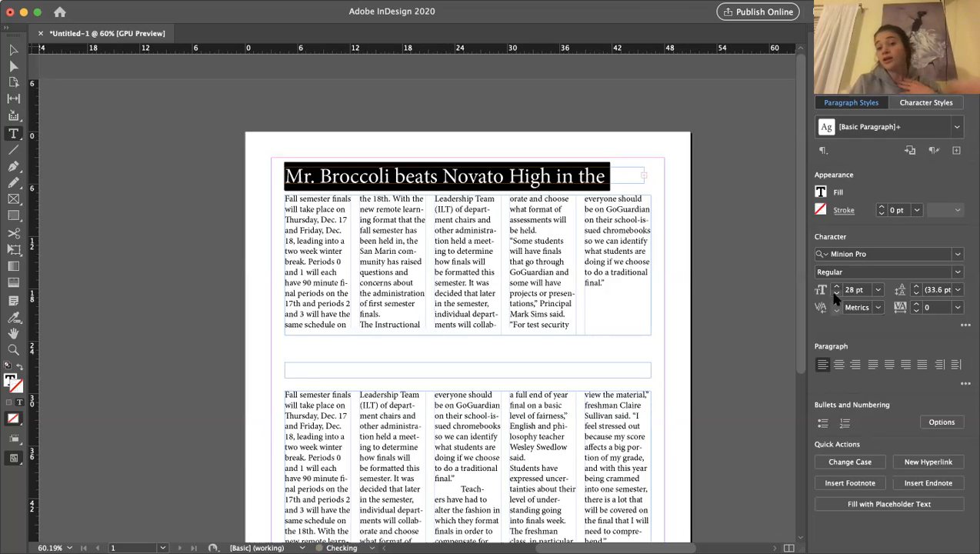
{"action": "left_click", "coordinate": [836, 293]}
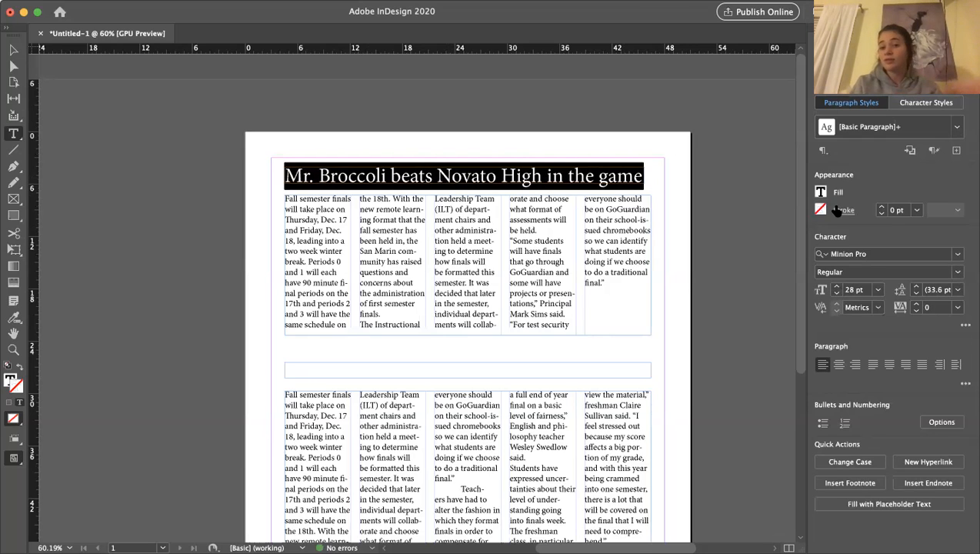
{"action": "left_click", "coordinate": [665, 186]}
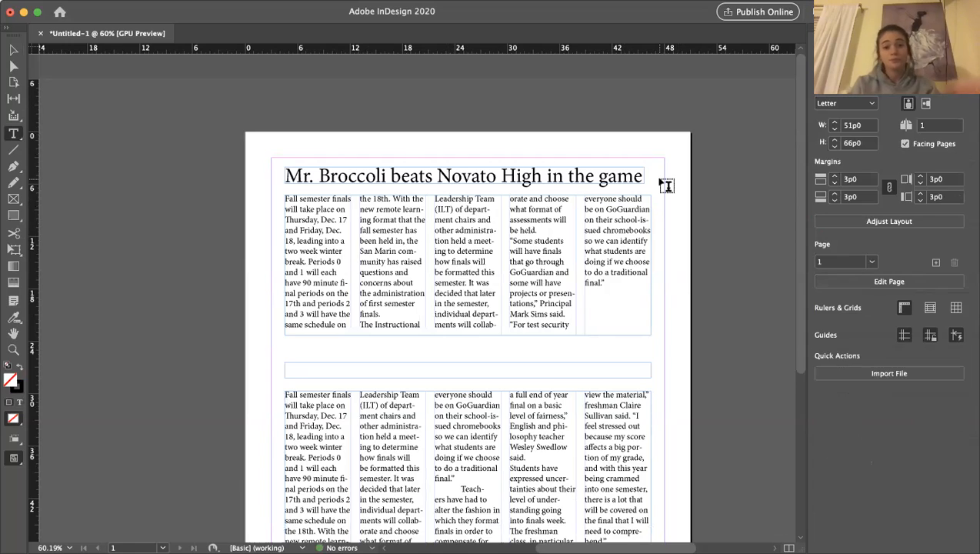
{"action": "scroll", "coordinate": [666, 186], "scroll_direction": "down", "scroll_amount": 1}
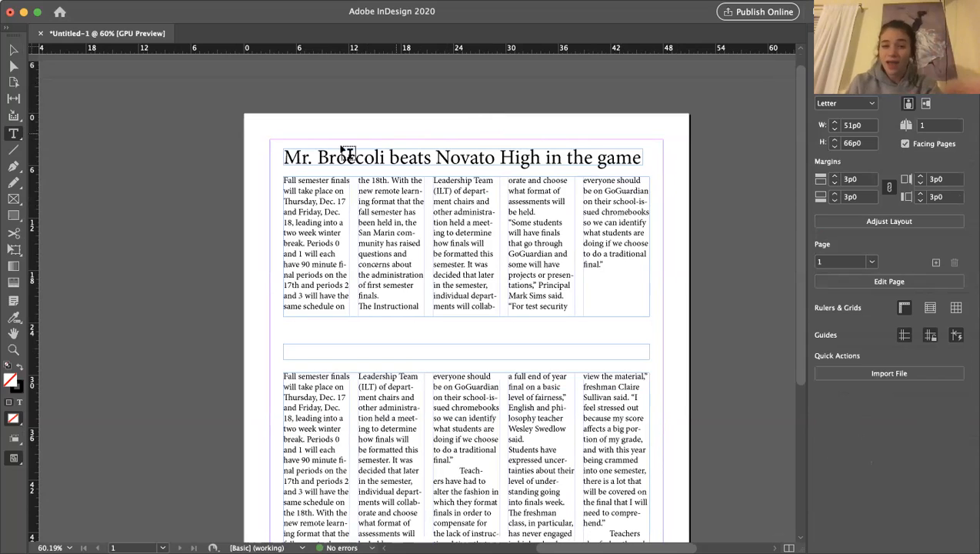
{"action": "left_click", "coordinate": [286, 158]}
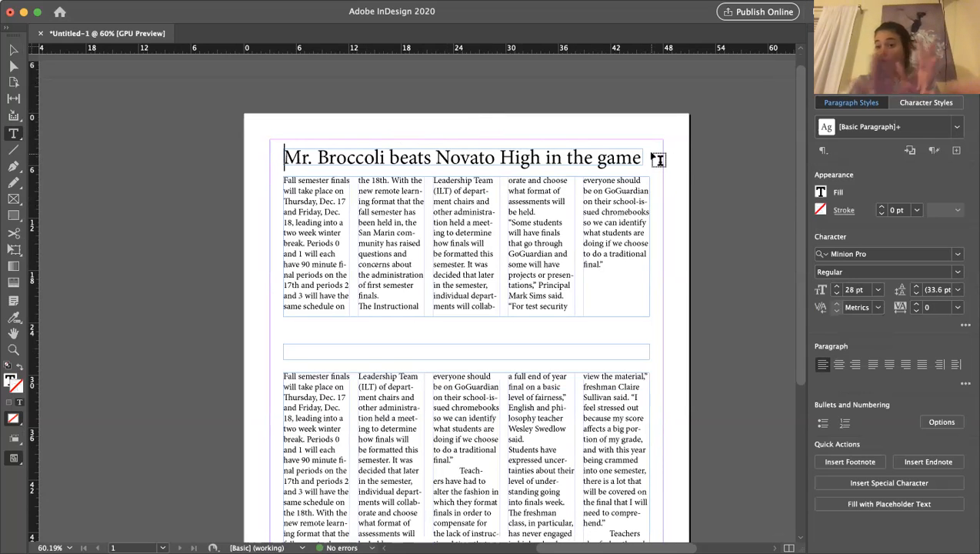
Step: Enter the lower article's headline: "Students express concern over increasing bird poop incidents"
{"action": "left_click", "coordinate": [415, 350]}
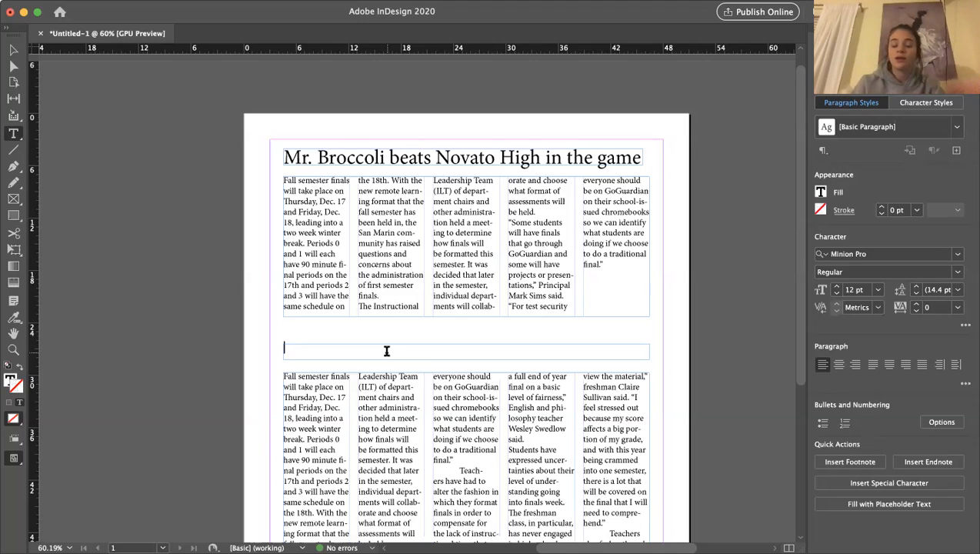
{"action": "scroll", "coordinate": [386, 350], "scroll_direction": "down", "scroll_amount": 5}
{"action": "scroll", "coordinate": [387, 351], "scroll_direction": "up", "scroll_amount": 4}
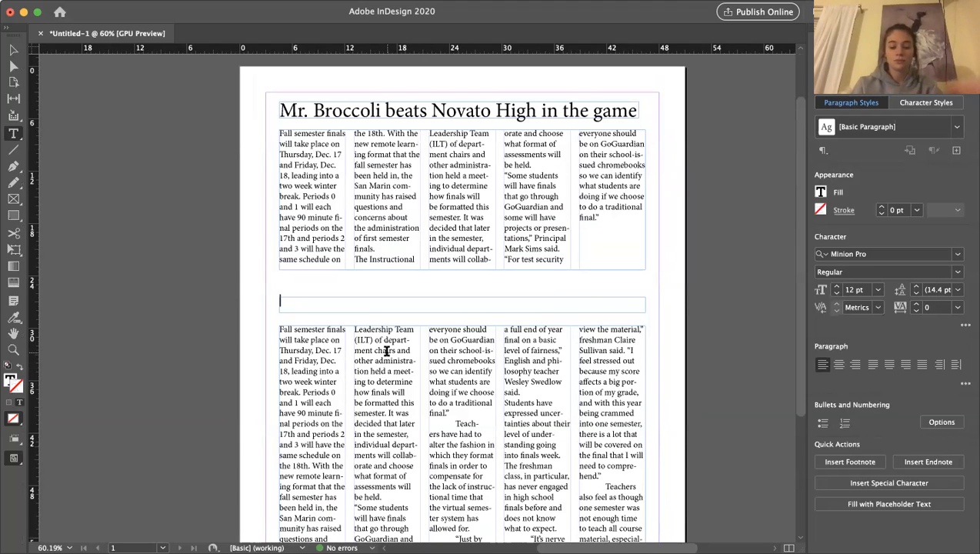
{"action": "type", "text": "Student"}
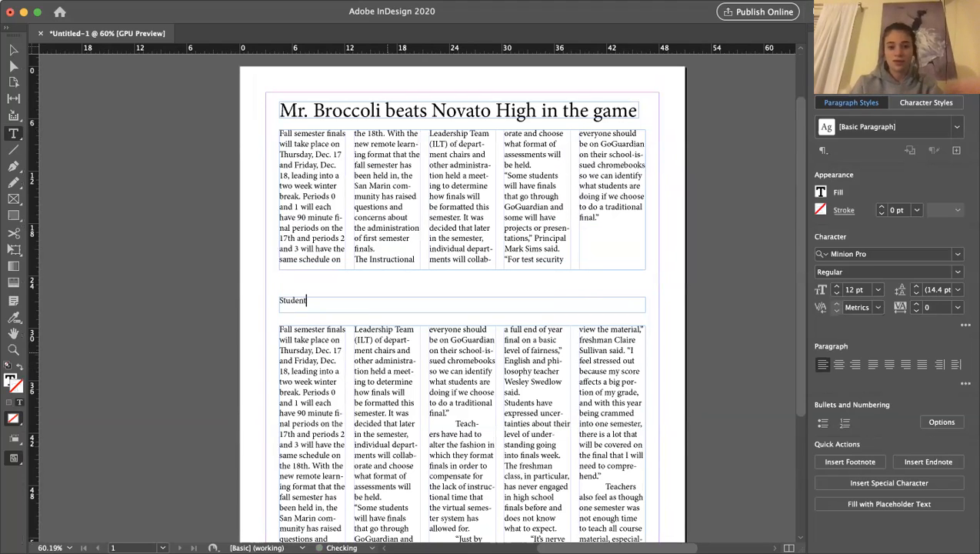
{"action": "type", "text": "s Expe"}
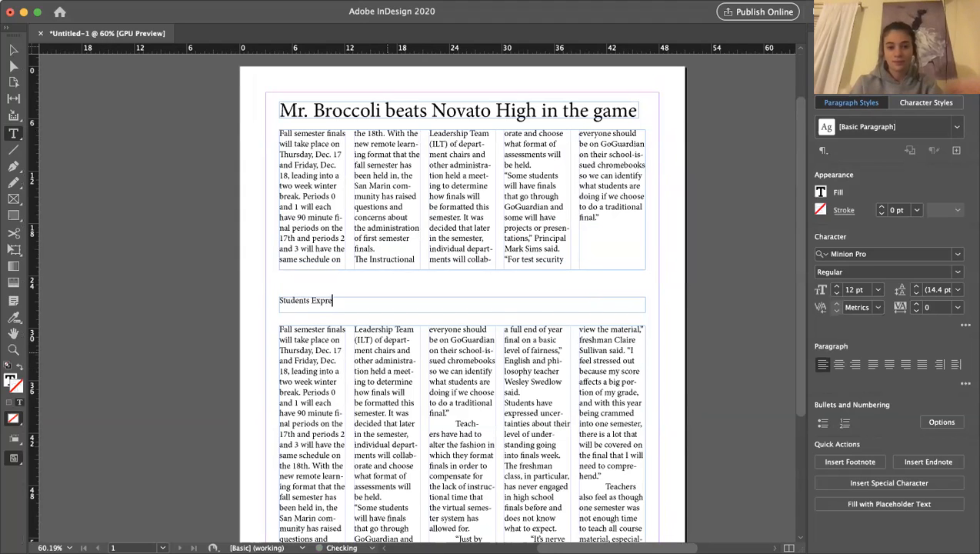
{"action": "key", "text": "BackSpace"}
{"action": "key", "text": "BackSpace"}
{"action": "key", "text": "BackSpace"}
{"action": "key", "text": "BackSpace"}
{"action": "type", "text": "ex"}
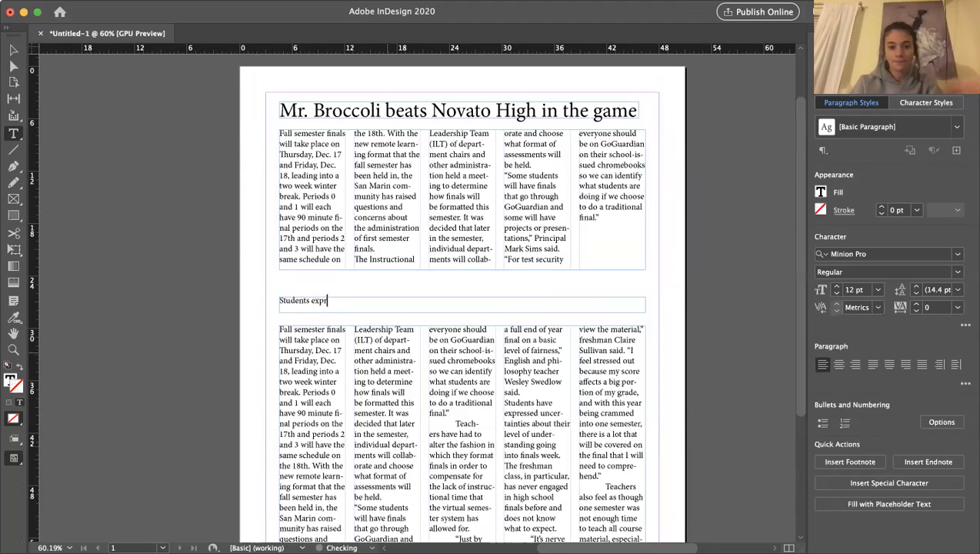
{"action": "key", "text": "BackSpace"}
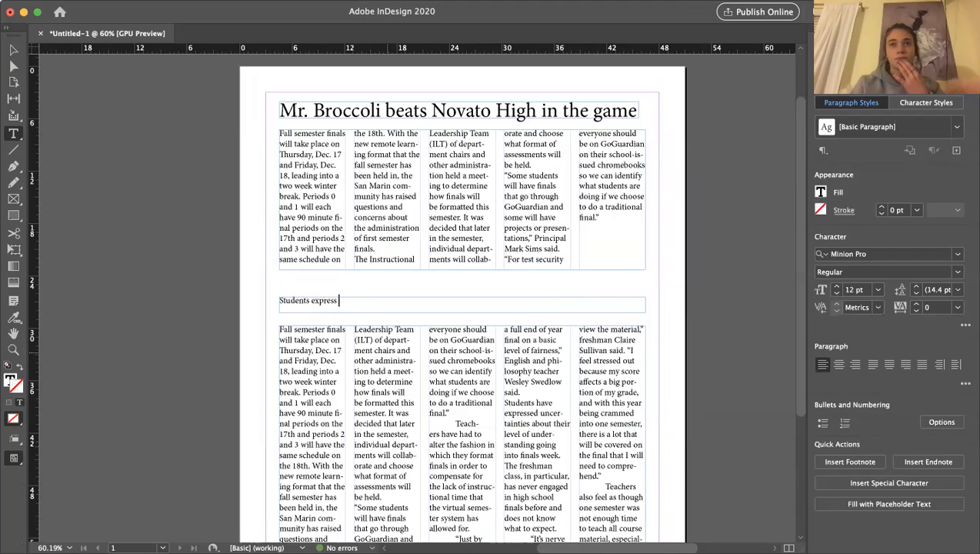
{"action": "type", "text": "concern over "}
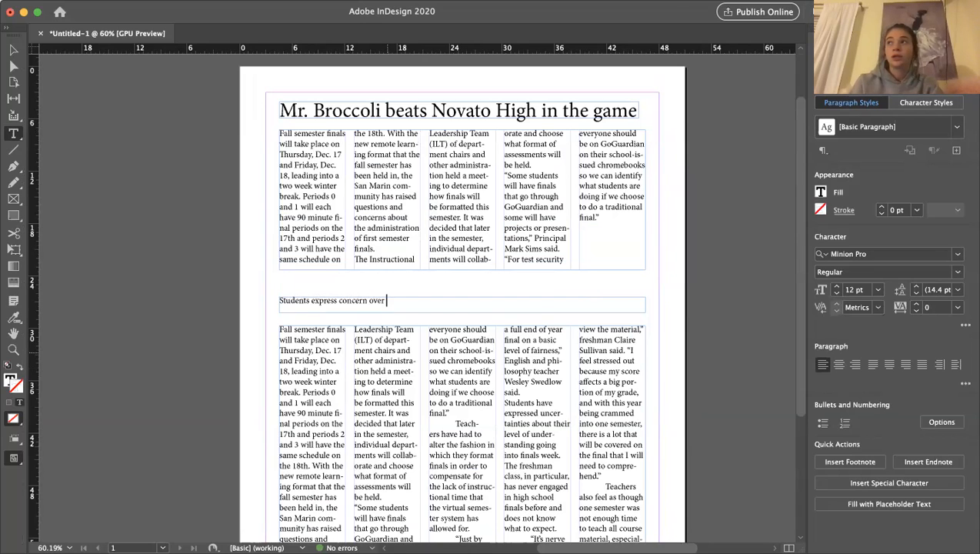
{"action": "type", "text": "increasing"}
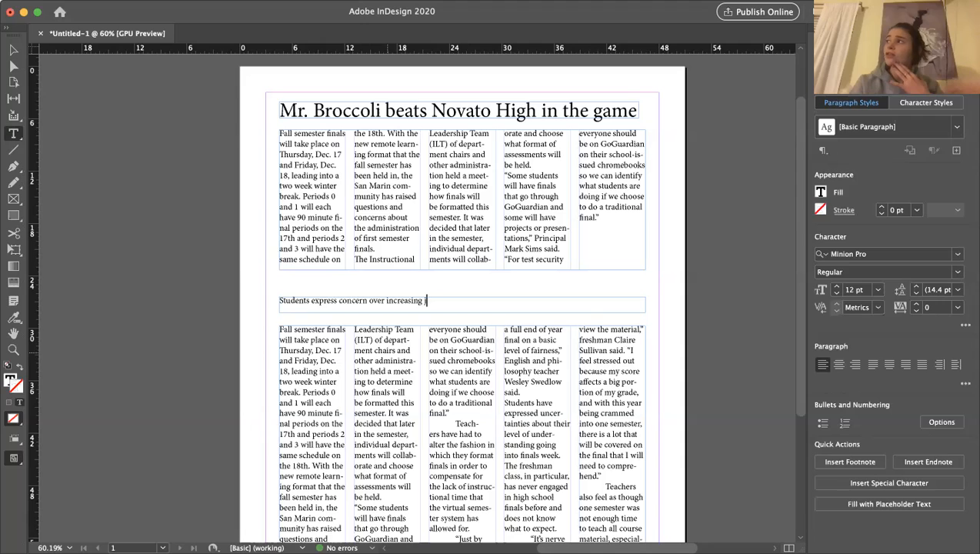
{"action": "type", "text": "jb"}
{"action": "key", "text": "BackSpace"}
{"action": "key", "text": "BackSpace"}
{"action": "key", "text": "BackSpace"}
{"action": "key", "text": "BackSpace"}
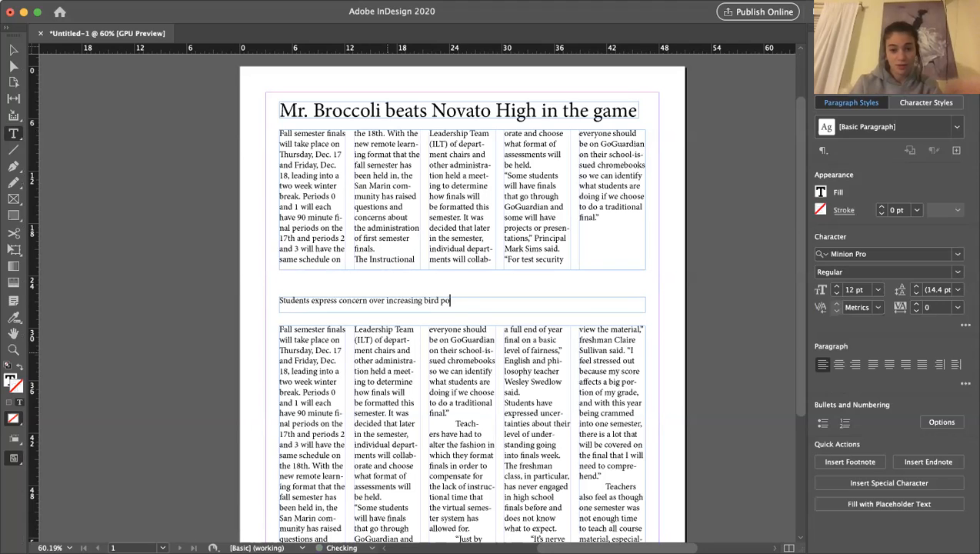
{"action": "type", "text": "idents"}
Step: Enlarge the whole lower headline to 20 pt so it fills its frame on a single line
{"action": "triple_click", "coordinate": [481, 303]}
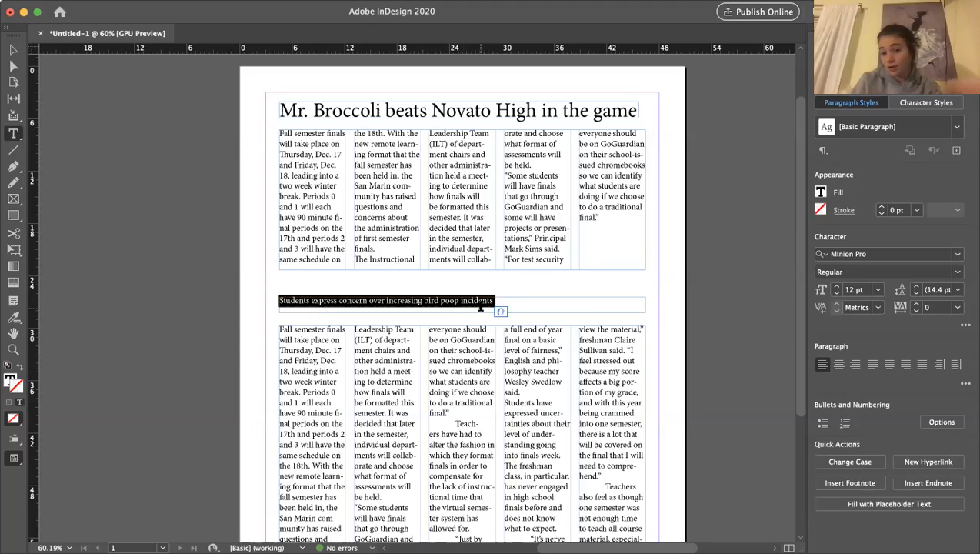
{"action": "left_click", "coordinate": [837, 287]}
{"action": "left_click", "coordinate": [838, 286]}
{"action": "left_click", "coordinate": [837, 286]}
{"action": "left_click", "coordinate": [838, 286]}
{"action": "left_click", "coordinate": [837, 286]}
{"action": "left_click", "coordinate": [837, 286]}
{"action": "left_click", "coordinate": [836, 286]}
{"action": "left_click", "coordinate": [837, 286]}
{"action": "left_click", "coordinate": [837, 286]}
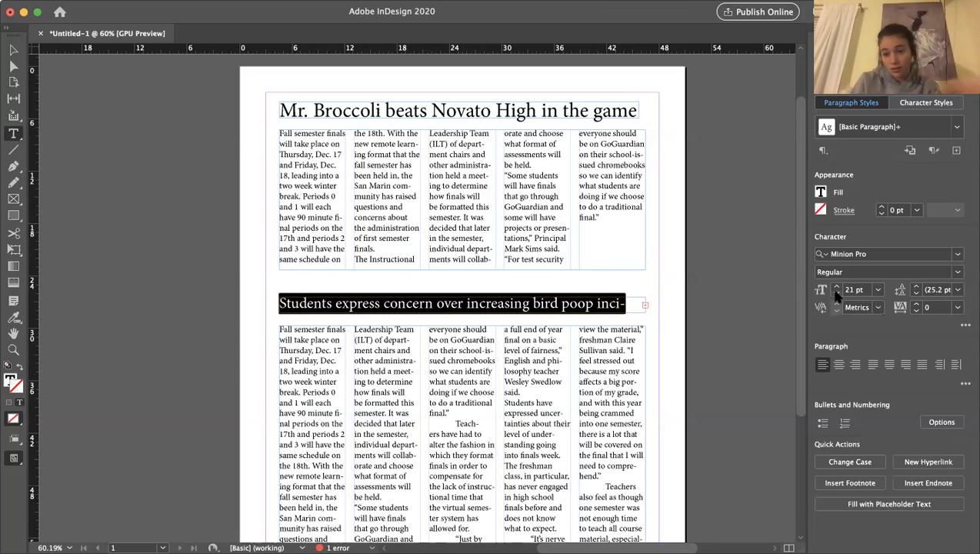
{"action": "left_click", "coordinate": [836, 296]}
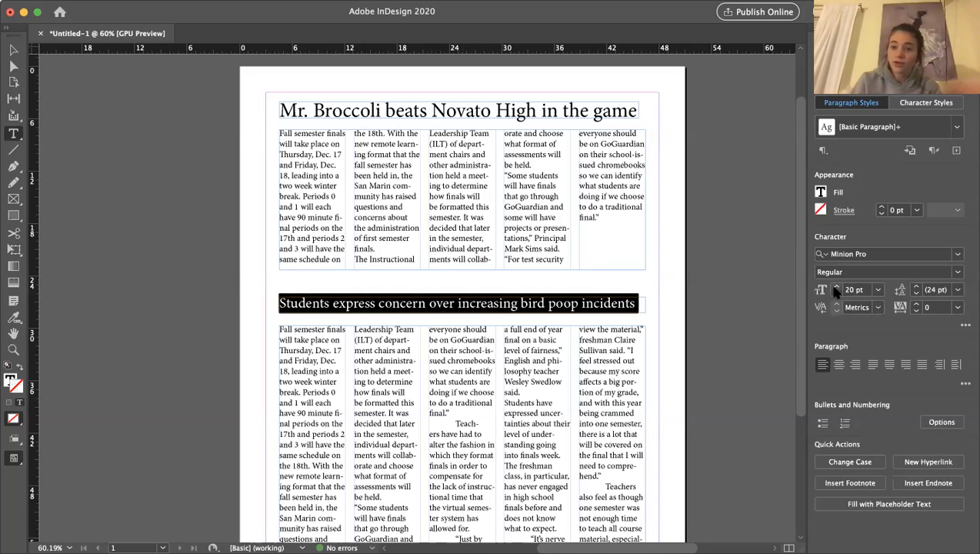
{"action": "left_click", "coordinate": [582, 282]}
Step: Compare the font size of the upper article's headline with that of the lower article's headline
{"action": "scroll", "coordinate": [583, 283], "scroll_direction": "down", "scroll_amount": 3}
{"action": "scroll", "coordinate": [574, 259], "scroll_direction": "up", "scroll_amount": 5}
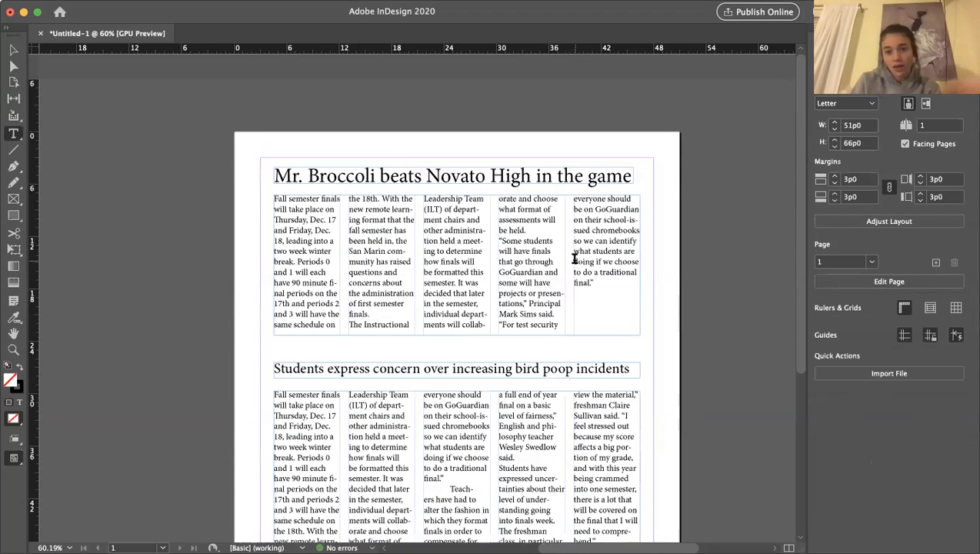
{"action": "triple_click", "coordinate": [541, 180]}
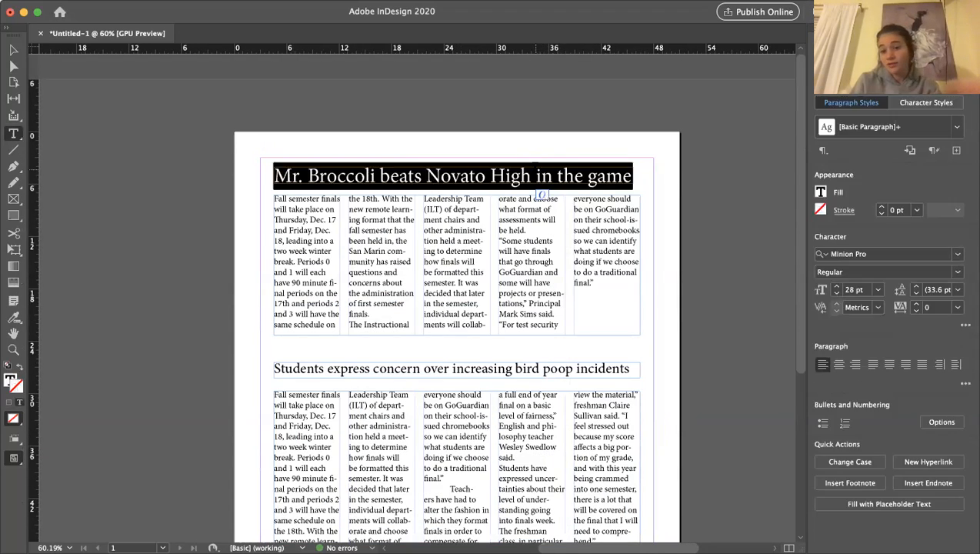
{"action": "left_click", "coordinate": [589, 368]}
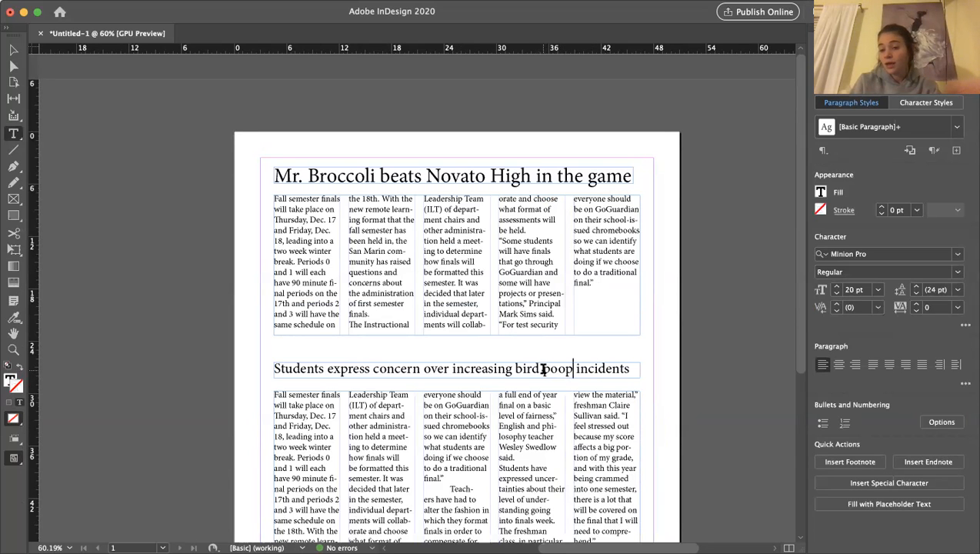
{"action": "left_click", "coordinate": [542, 370]}
{"action": "scroll", "coordinate": [542, 369], "scroll_direction": "down", "scroll_amount": 2}
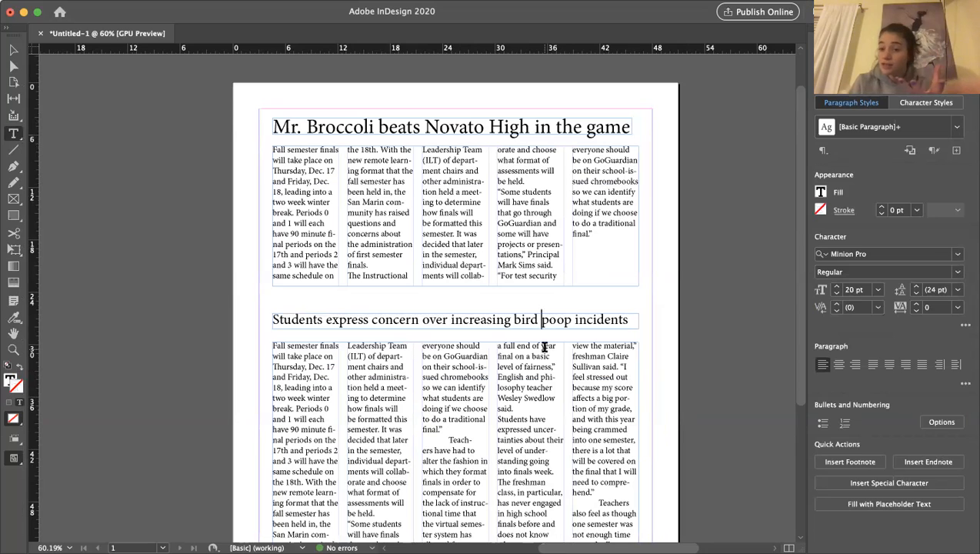
{"action": "scroll", "coordinate": [576, 316], "scroll_direction": "down", "scroll_amount": 2}
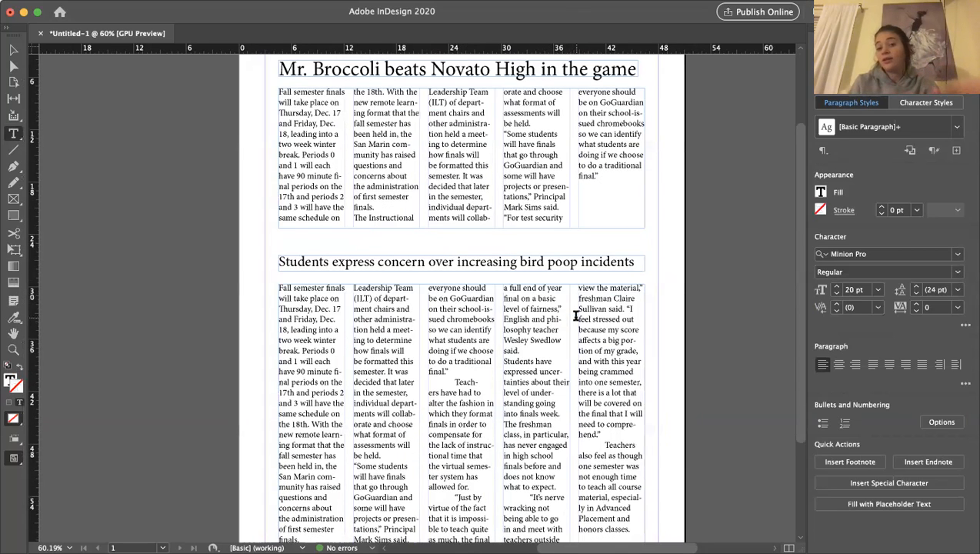
Step: Delete the word "poop" from the lower headline and enlarge the remaining headline text to 22 pt
{"action": "double_click", "coordinate": [576, 284]}
{"action": "key", "text": "BackSpace"}
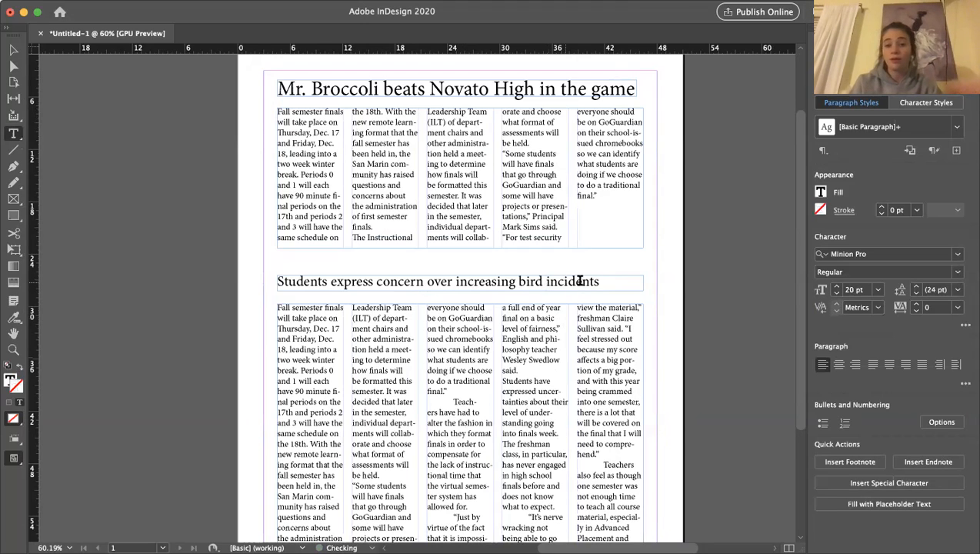
{"action": "triple_click", "coordinate": [598, 281]}
{"action": "left_click", "coordinate": [836, 285]}
{"action": "left_click", "coordinate": [836, 285]}
{"action": "left_click", "coordinate": [836, 286]}
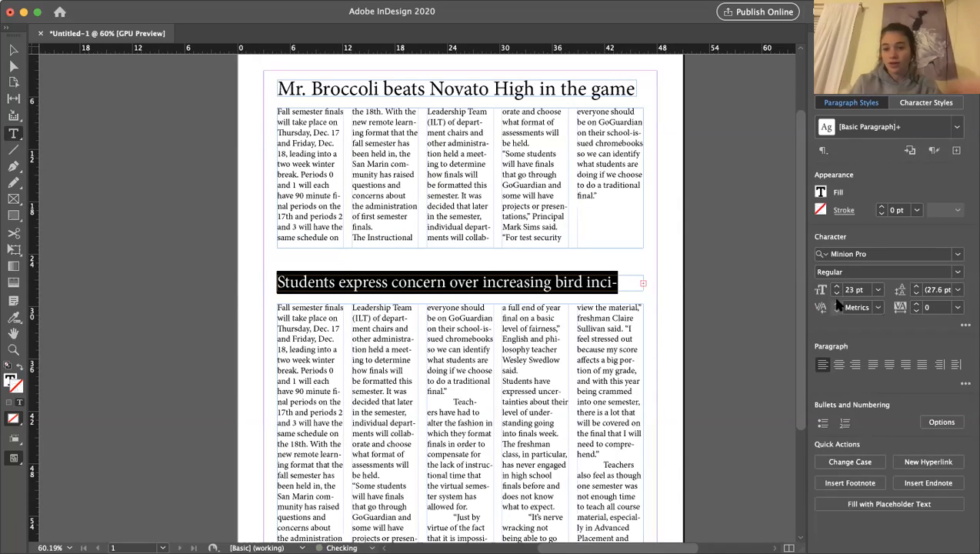
{"action": "left_click", "coordinate": [836, 294]}
{"action": "left_click", "coordinate": [527, 260]}
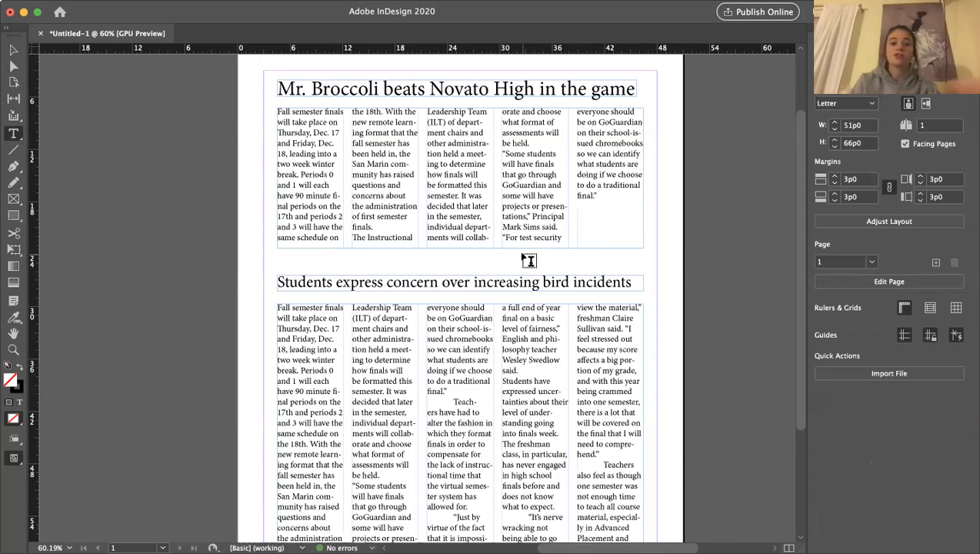
Step: Extend the lower headline's text frame upward to a height of about 3p1, keeping its width
{"action": "scroll", "coordinate": [528, 260], "scroll_direction": "down", "scroll_amount": 1}
{"action": "scroll", "coordinate": [527, 260], "scroll_direction": "up", "scroll_amount": 2}
{"action": "left_click", "coordinate": [377, 332]}
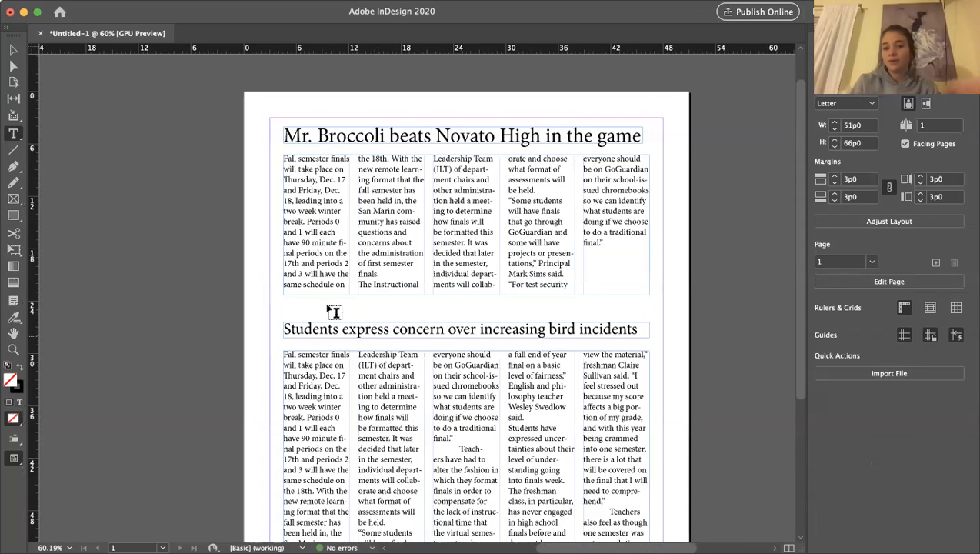
{"action": "left_click", "coordinate": [13, 49]}
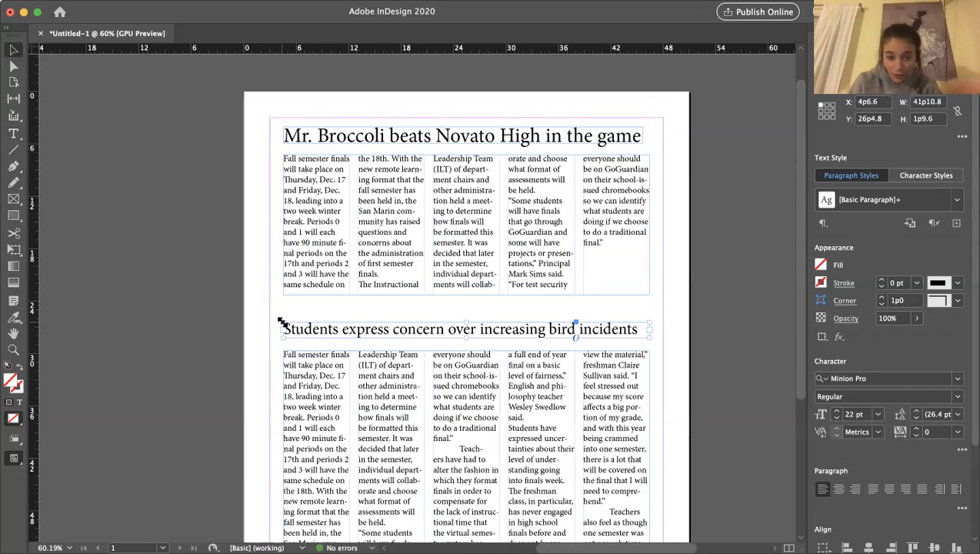
{"action": "left_click_drag", "start_coordinate": [282, 322], "coordinate": [279, 317]}
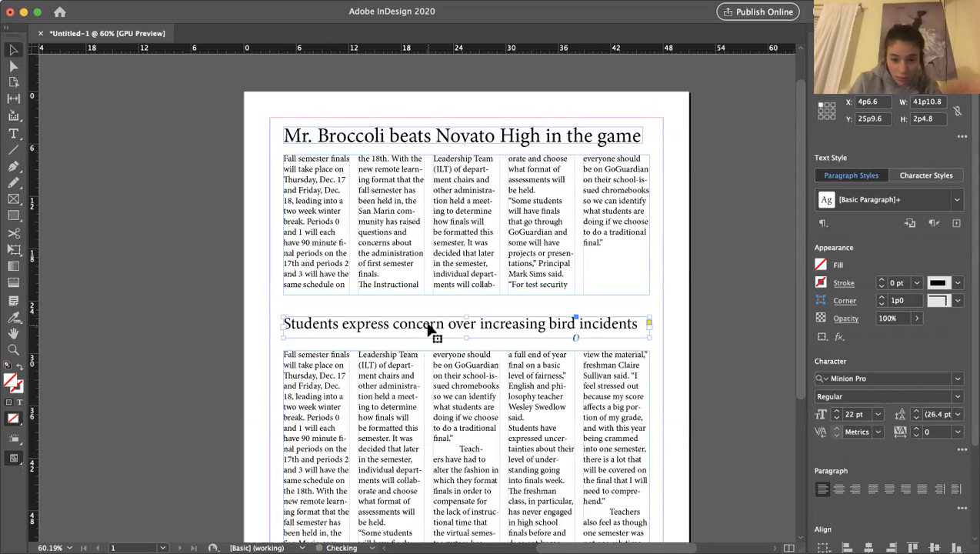
{"action": "scroll", "coordinate": [428, 329], "scroll_direction": "down", "scroll_amount": 1}
{"action": "left_click_drag", "start_coordinate": [467, 313], "coordinate": [467, 307]}
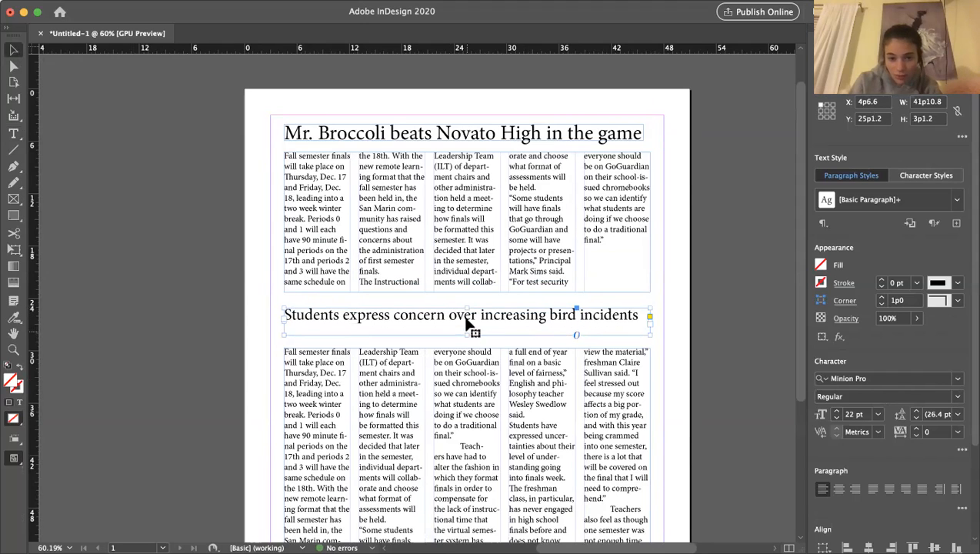
Step: Nudge the lower headline's frame down in small increments to a Y position of 25p10.2, just above the lower article
{"action": "key", "text": "Down"}
{"action": "key", "text": "Down"}
{"action": "key", "text": "Down"}
{"action": "key", "text": "Down"}
{"action": "key", "text": "Down"}
{"action": "key", "text": "Down"}
{"action": "key", "text": "Down"}
{"action": "key", "text": "Down"}
{"action": "key", "text": "Down"}
{"action": "key", "text": "Down"}
{"action": "key", "text": "Down"}
{"action": "key", "text": "Down"}
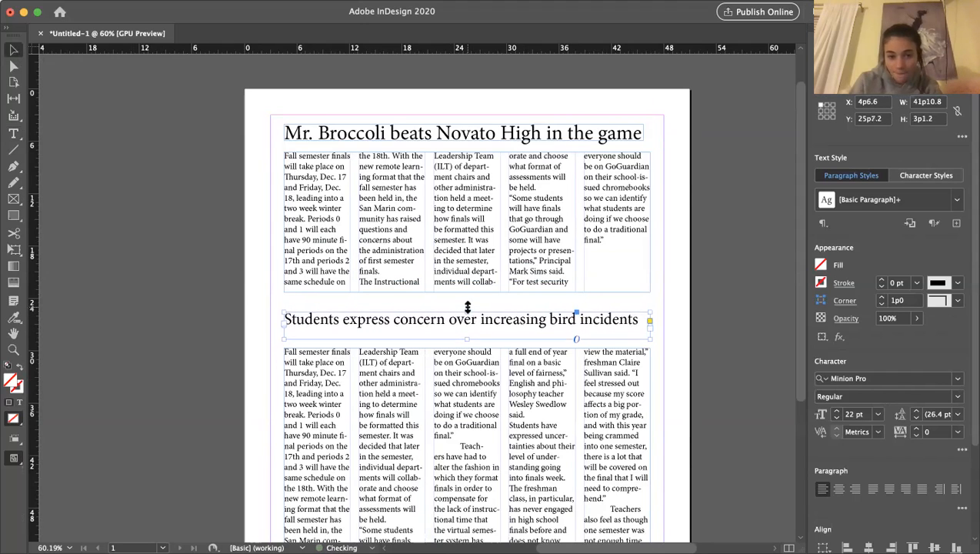
{"action": "key", "text": "Up"}
{"action": "key", "text": "Up"}
{"action": "key", "text": "Up"}
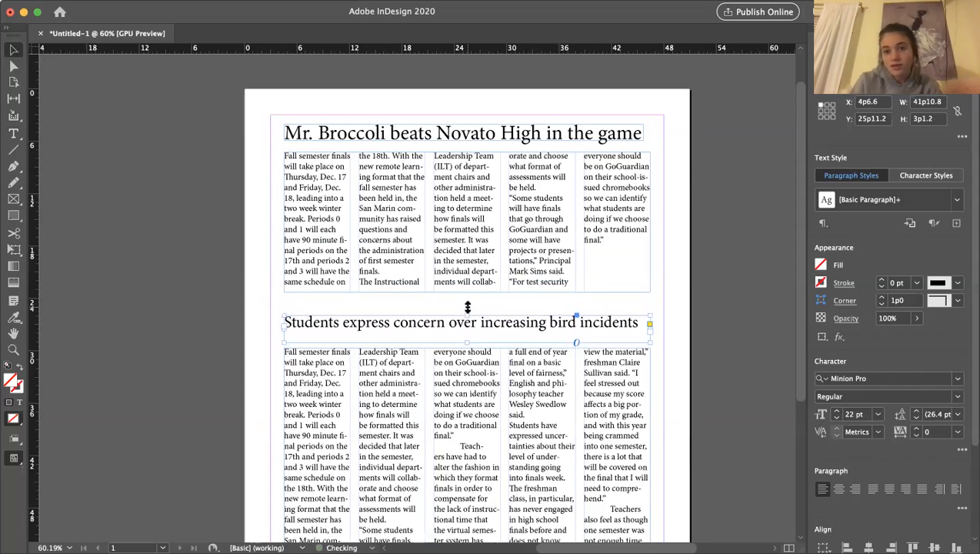
{"action": "key", "text": "t"}
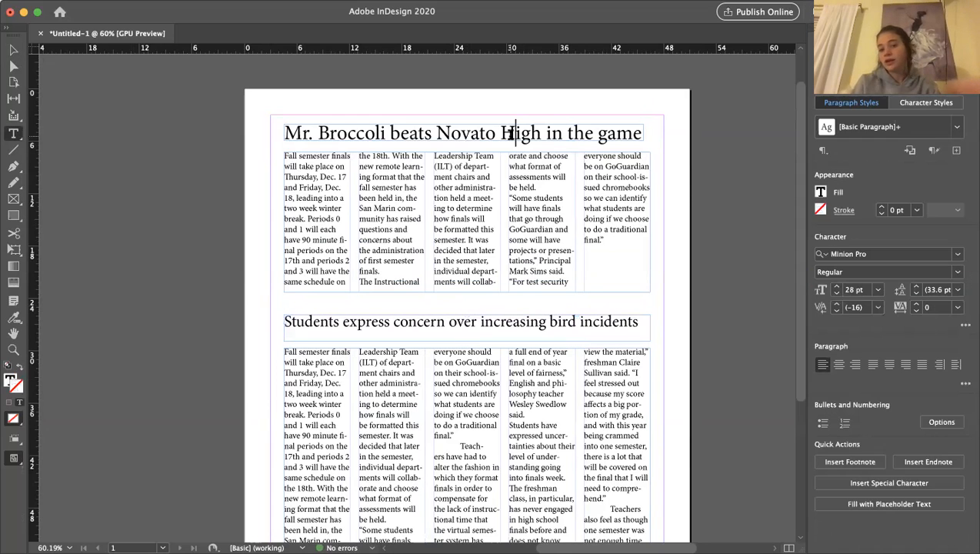
{"action": "left_click", "coordinate": [622, 246]}
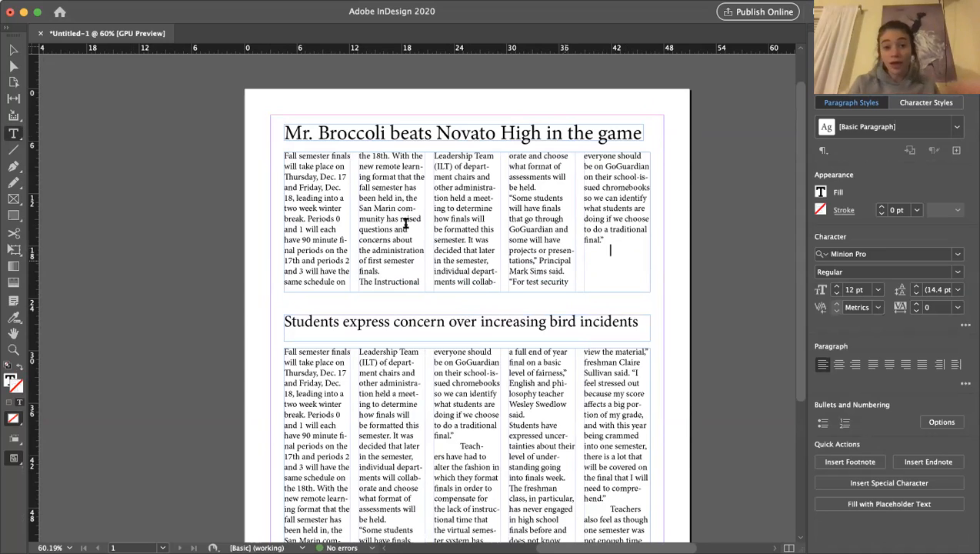
{"action": "left_click", "coordinate": [13, 50]}
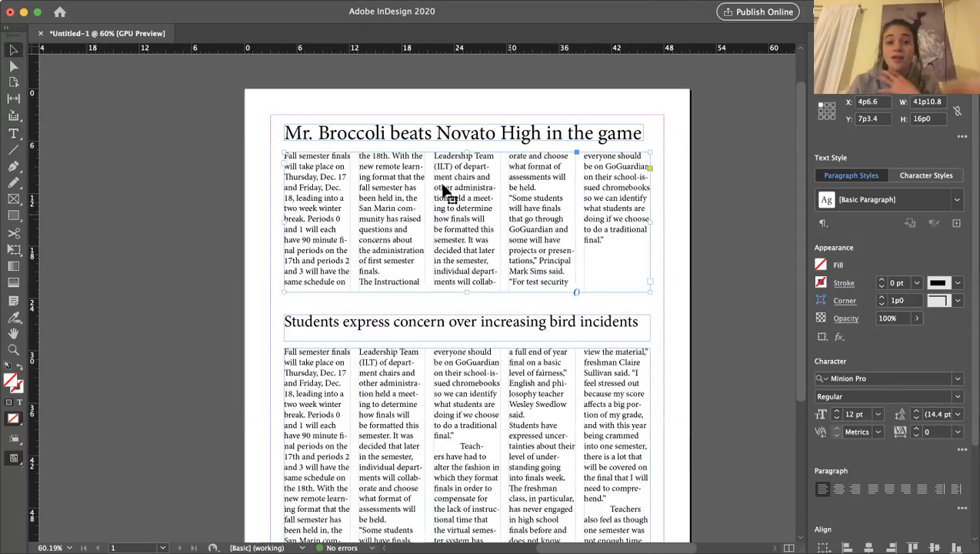
{"action": "double_click", "coordinate": [346, 132]}
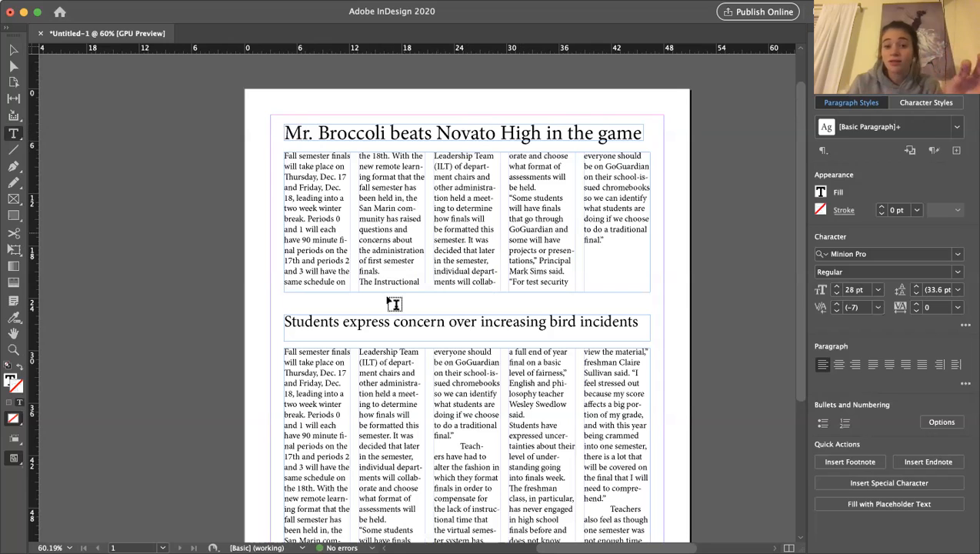
{"action": "left_click", "coordinate": [308, 322]}
{"action": "left_click_drag", "start_coordinate": [306, 321], "coordinate": [642, 322]}
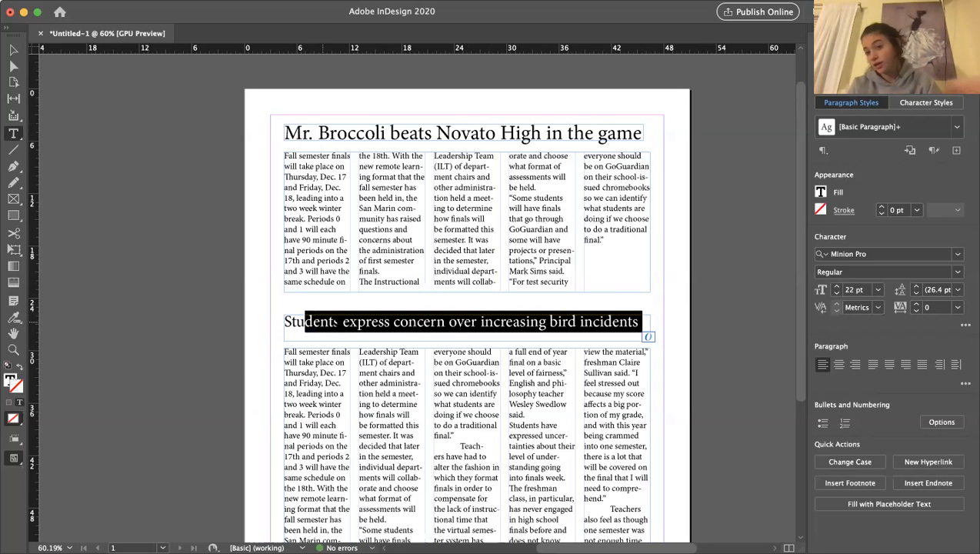
{"action": "left_click", "coordinate": [344, 326]}
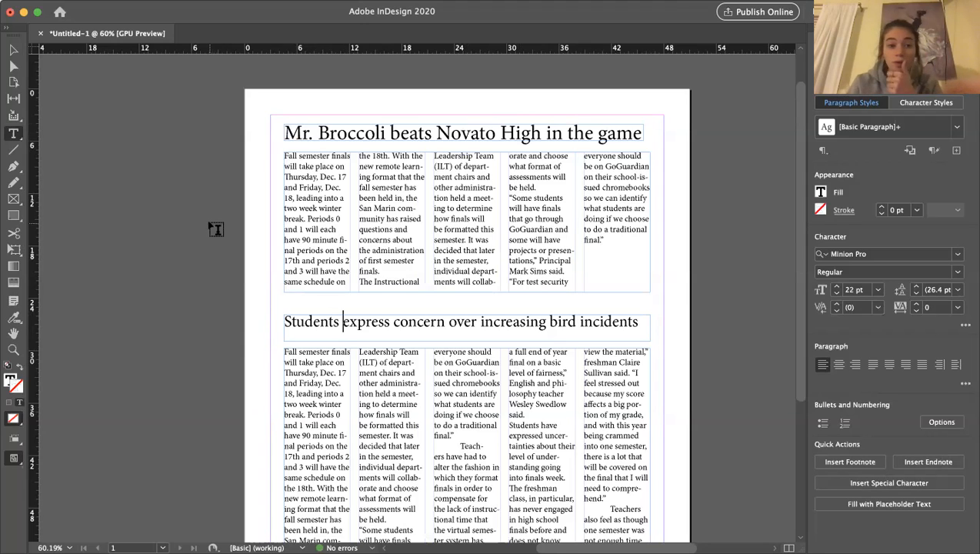
Step: Draw a small text frame over the beginning of the upper article's first column
{"action": "left_click", "coordinate": [13, 50]}
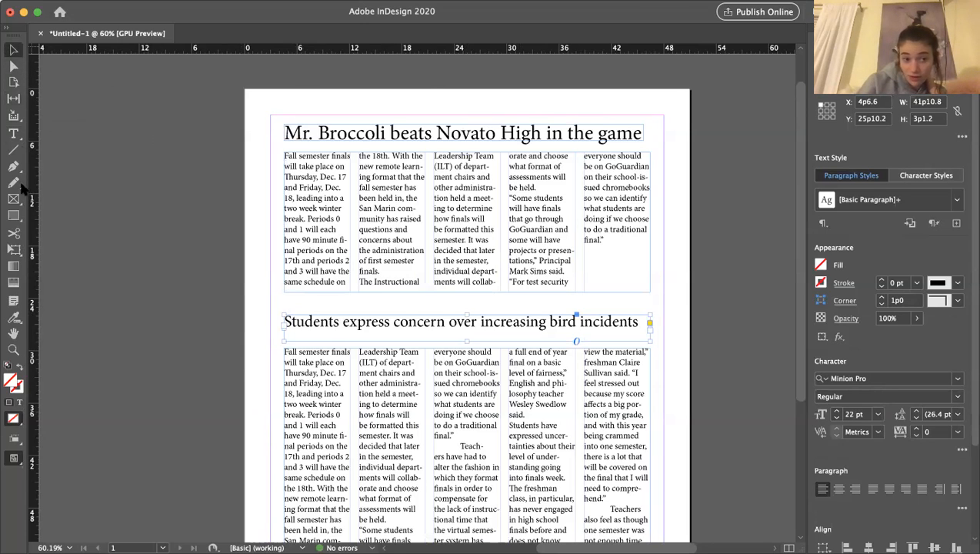
{"action": "left_click", "coordinate": [14, 133]}
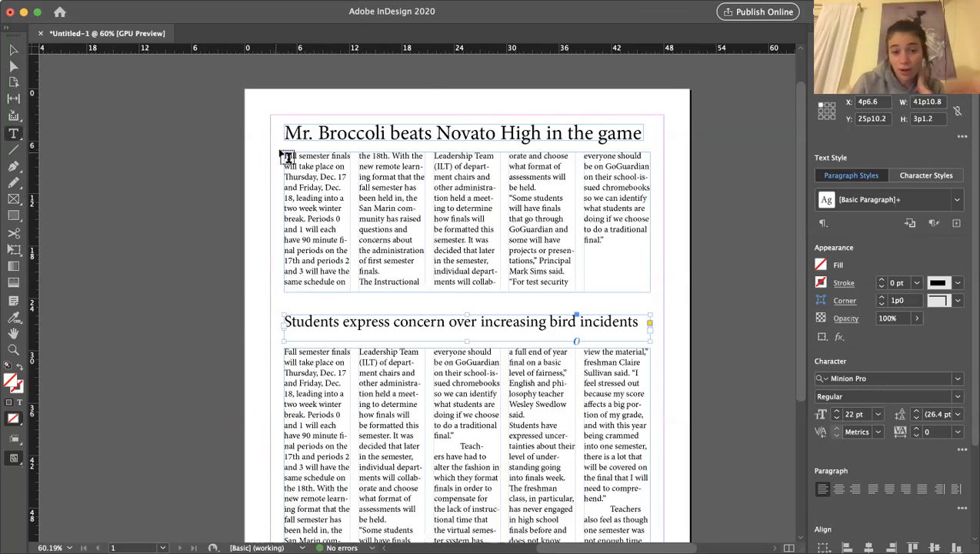
{"action": "left_click_drag", "start_coordinate": [277, 153], "coordinate": [346, 208]}
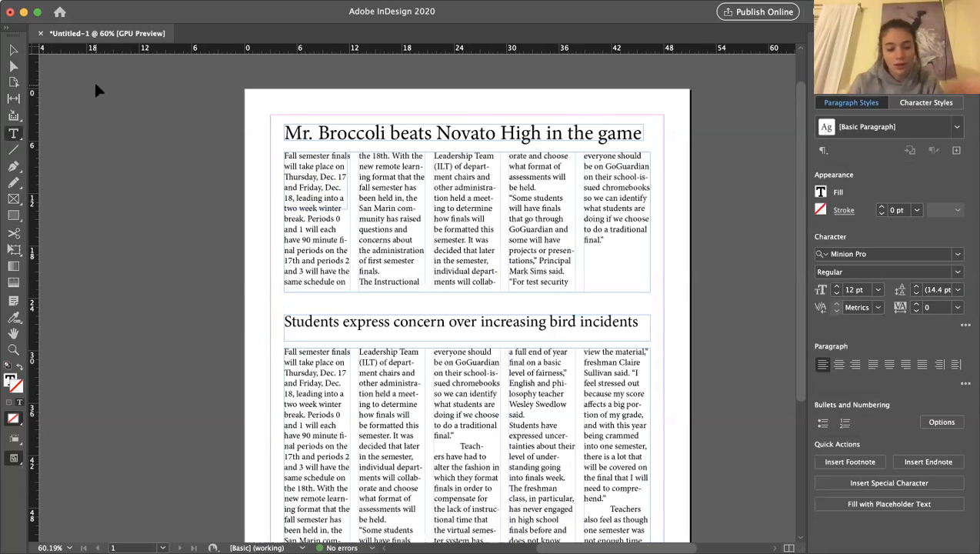
Step: Replace the small text frame with a new one about 8p3 square, positioned over the start of the upper article's first column
{"action": "key", "text": "super+z"}
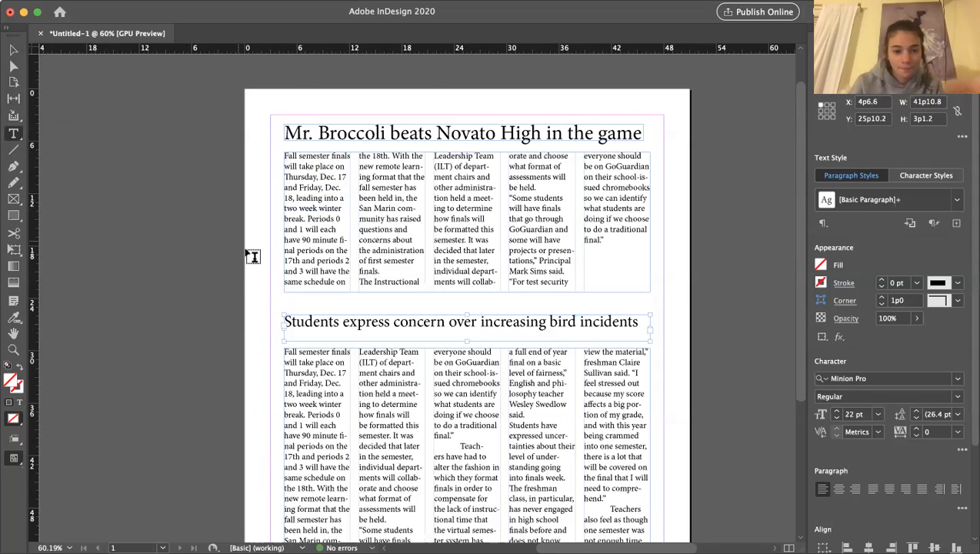
{"action": "left_click_drag", "start_coordinate": [285, 296], "coordinate": [356, 361]}
{"action": "left_click", "coordinate": [13, 50]}
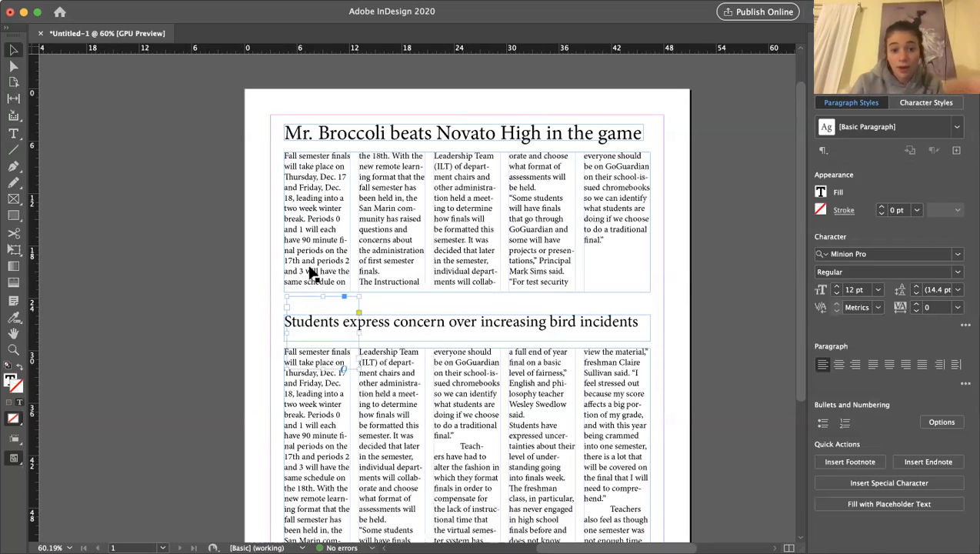
{"action": "left_click_drag", "start_coordinate": [346, 317], "coordinate": [343, 170]}
{"action": "left_click", "coordinate": [13, 67]}
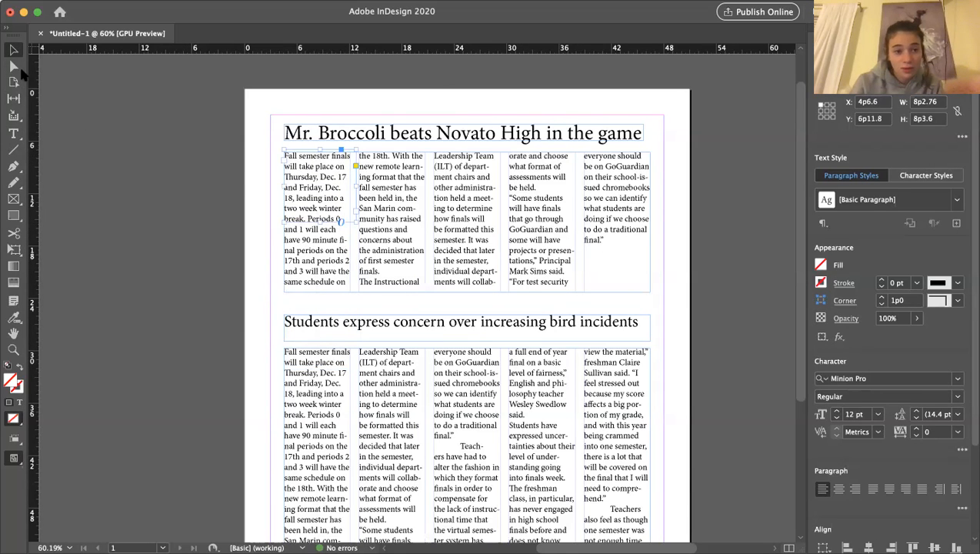
{"action": "mouse_move", "coordinate": [286, 154]}
{"action": "left_mouse_down"}
{"action": "mouse_move", "coordinate": [327, 191]}
{"action": "mouse_move", "coordinate": [304, 154]}
{"action": "mouse_move", "coordinate": [289, 151]}
{"action": "left_mouse_up"}
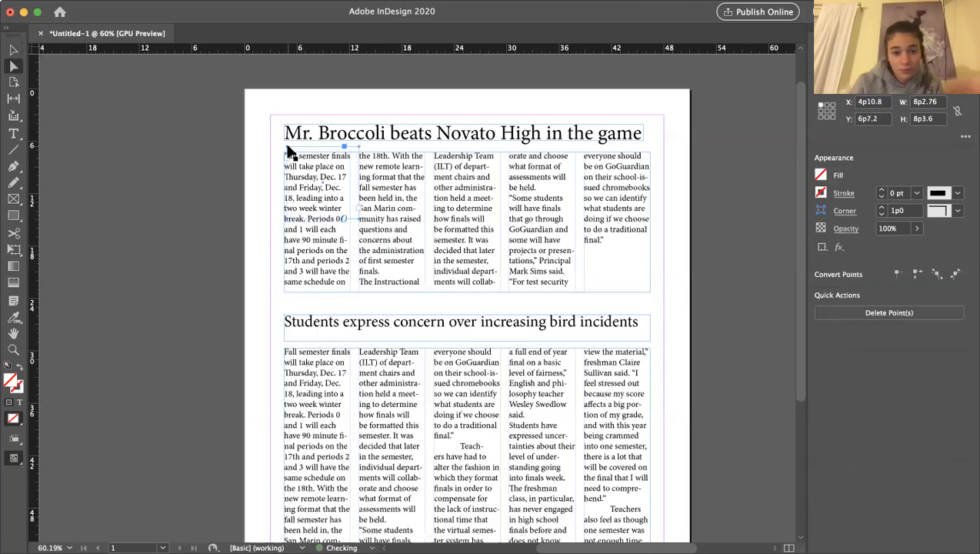
Step: Undo the drawing and moving of the small text frame and clear the selection
{"action": "key", "text": "super+z"}
{"action": "key", "text": "super+z"}
{"action": "key", "text": "super+z"}
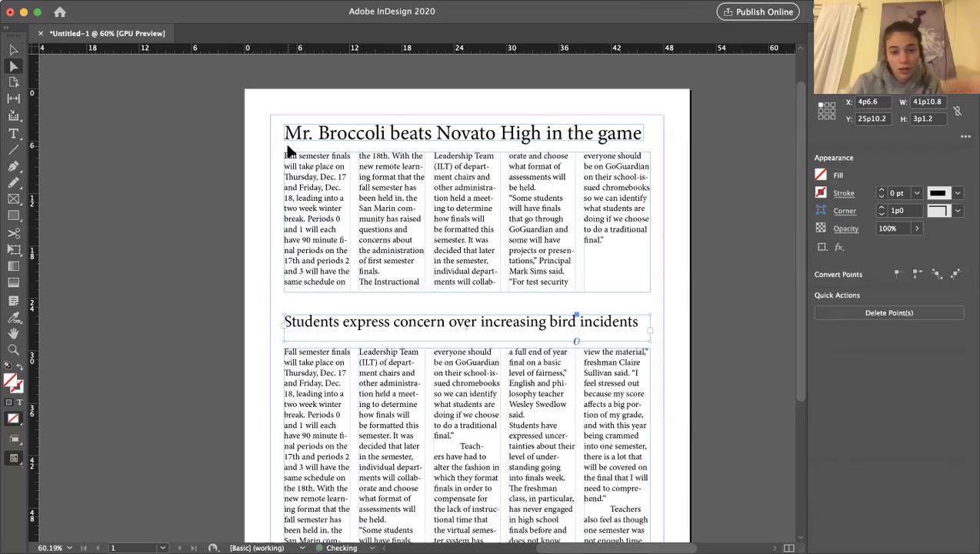
{"action": "key", "text": "v"}
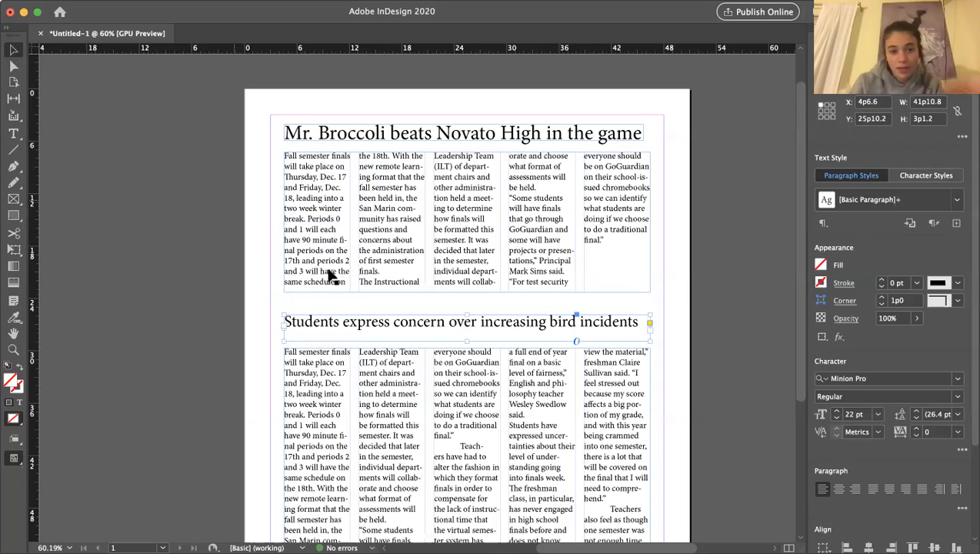
{"action": "left_click", "coordinate": [278, 302]}
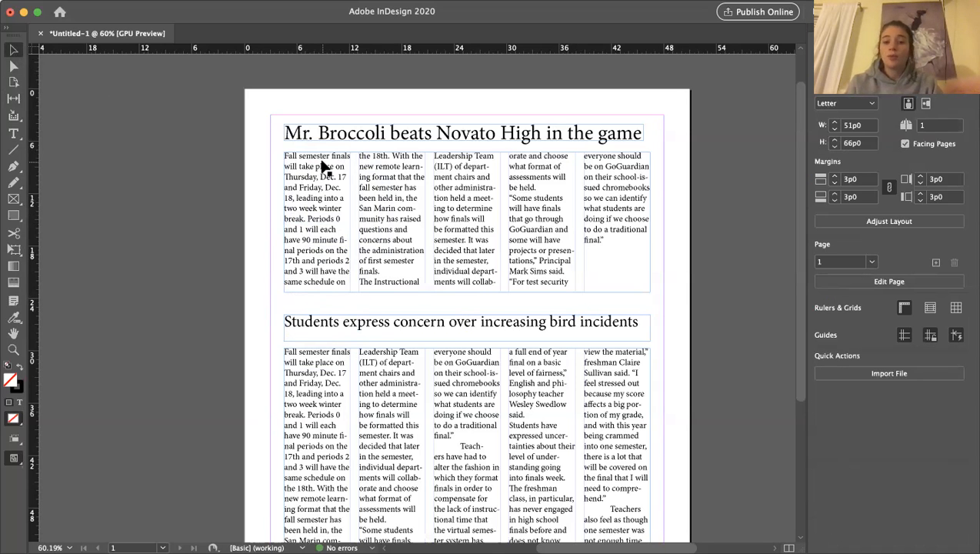
Step: Try indenting the upper article's opening paragraph with a tab before "Fall semester", removing the indent again
{"action": "scroll", "coordinate": [324, 167], "scroll_direction": "down", "scroll_amount": 1}
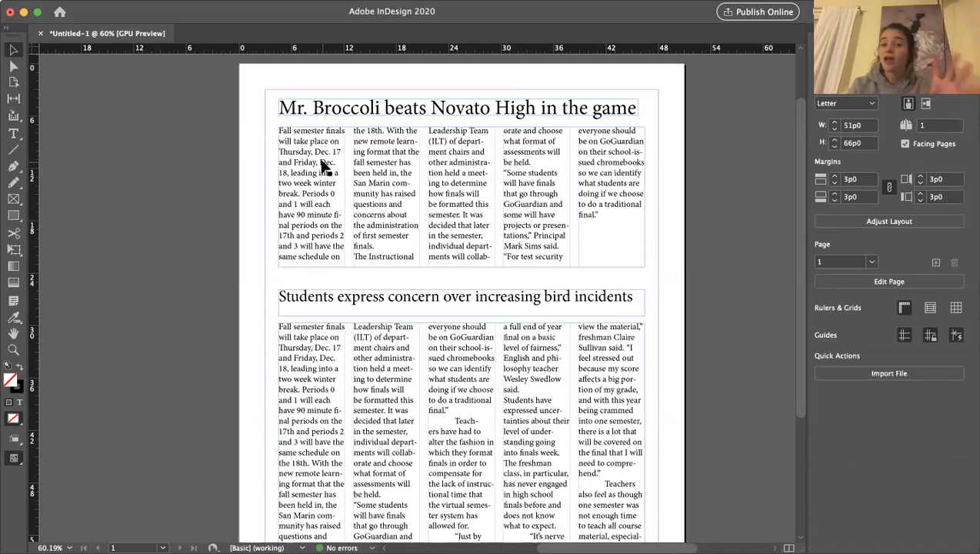
{"action": "left_click", "coordinate": [350, 157]}
{"action": "triple_click", "coordinate": [332, 150]}
{"action": "left_click", "coordinate": [294, 142]}
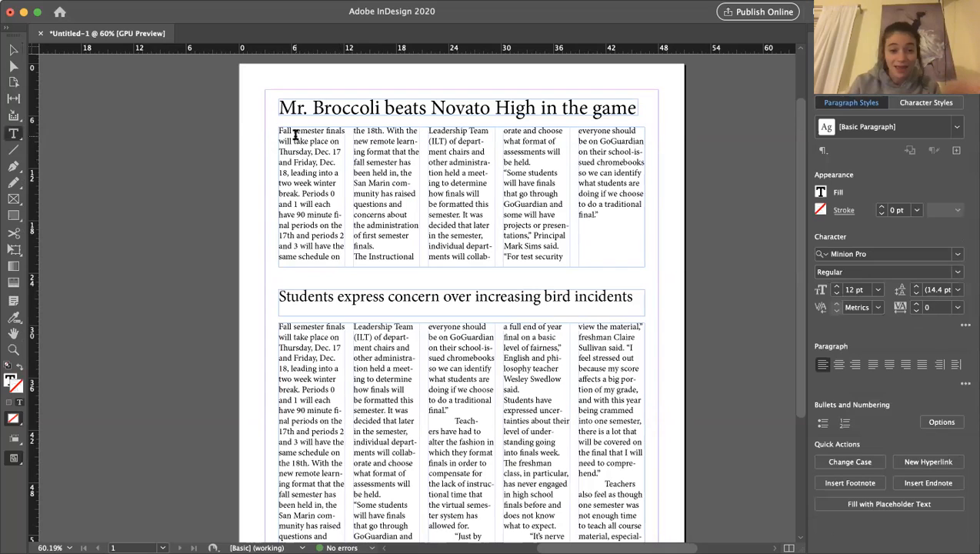
{"action": "left_click", "coordinate": [279, 131]}
{"action": "key", "text": "Tab"}
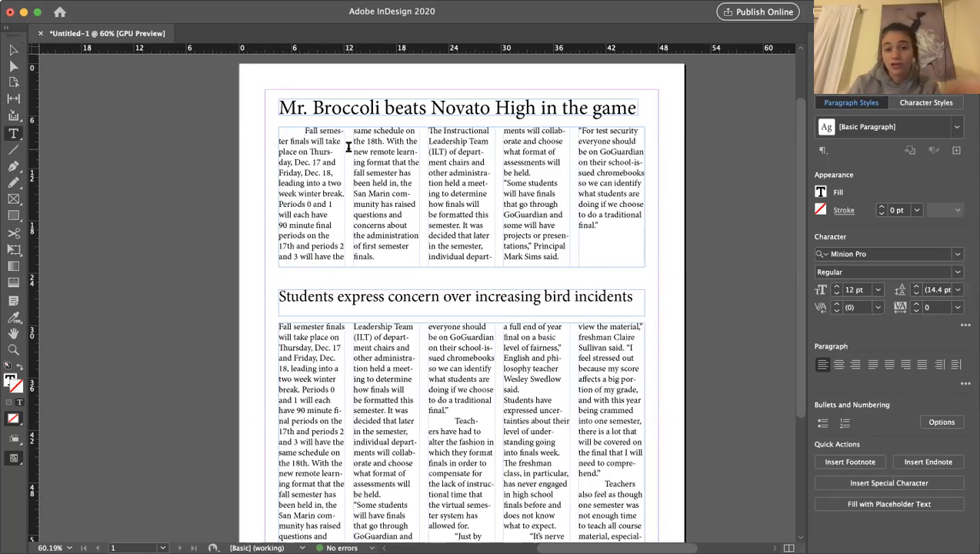
{"action": "key", "text": "BackSpace"}
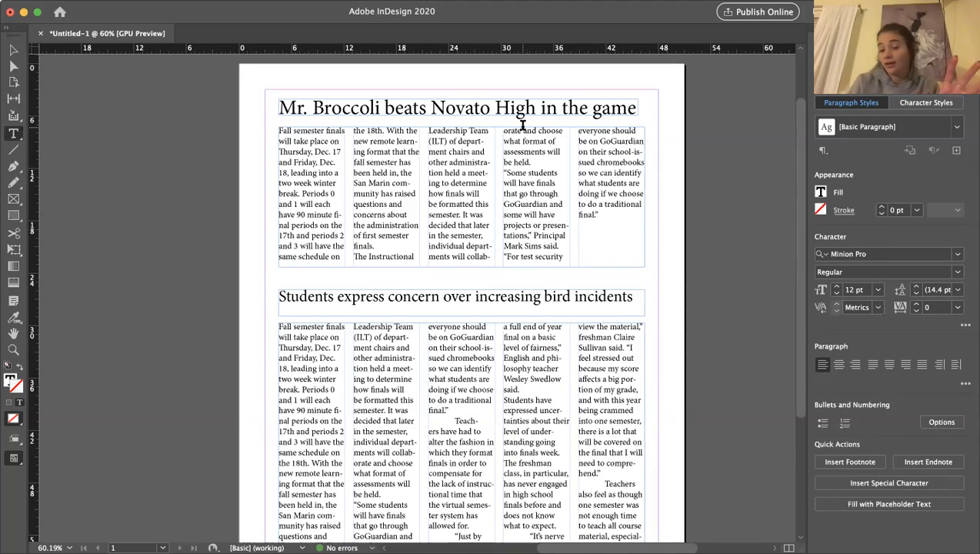
Step: Place the dog photo over the lower article at its full 63p0 by 63p0 size
{"action": "scroll", "coordinate": [523, 125], "scroll_direction": "down", "scroll_amount": 3}
{"action": "scroll", "coordinate": [523, 126], "scroll_direction": "up", "scroll_amount": 3}
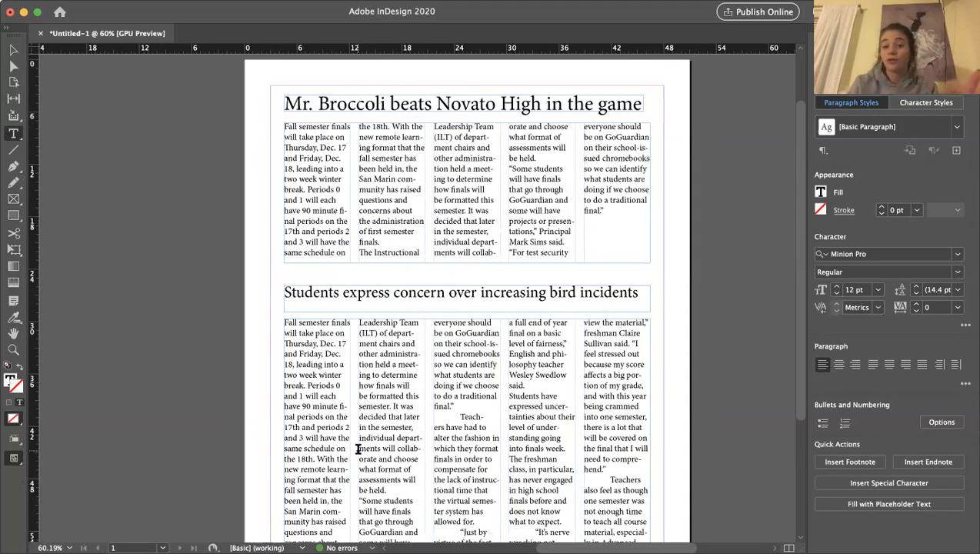
{"action": "scroll", "coordinate": [356, 446], "scroll_direction": "down", "scroll_amount": 4}
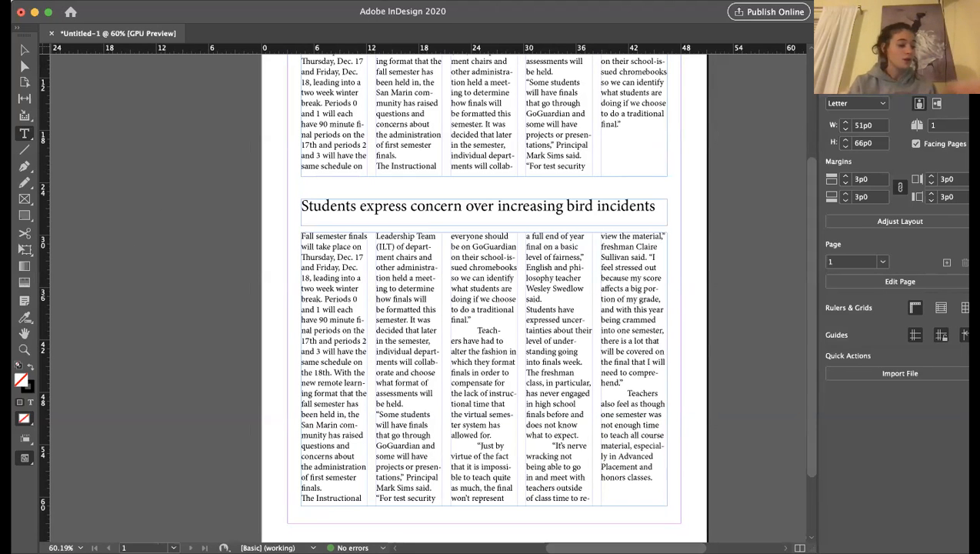
{"action": "left_click_drag", "start_coordinate": [283, 10], "coordinate": [297, 9]}
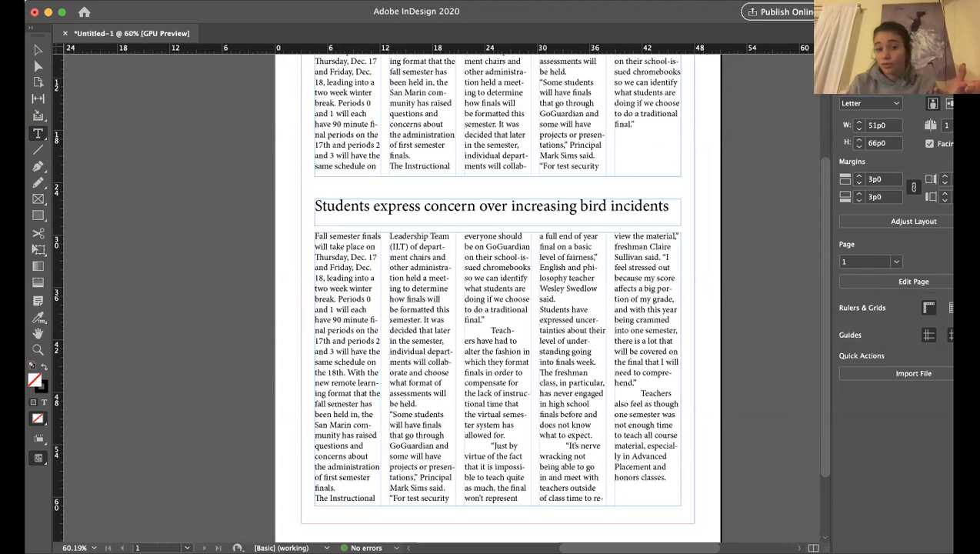
{"action": "key", "text": "v"}
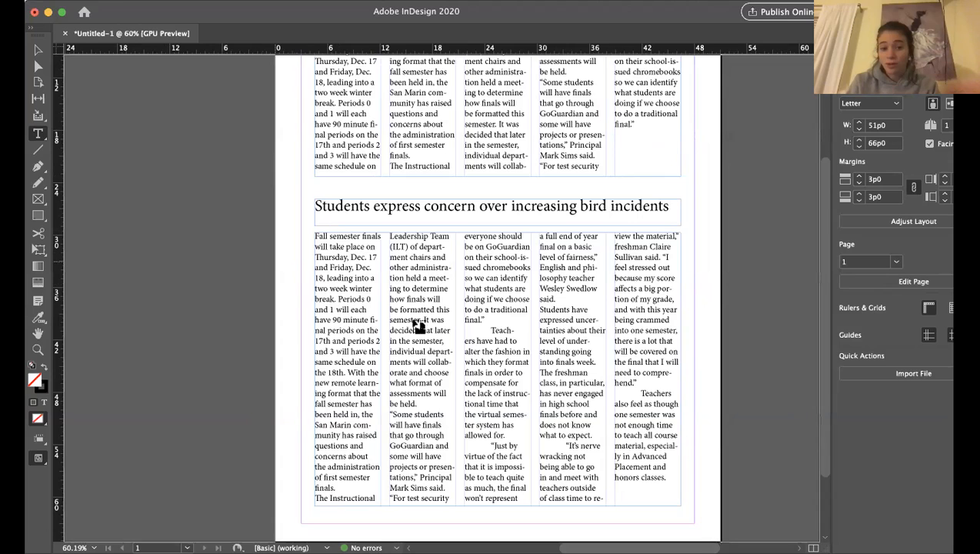
{"action": "left_click", "coordinate": [399, 279]}
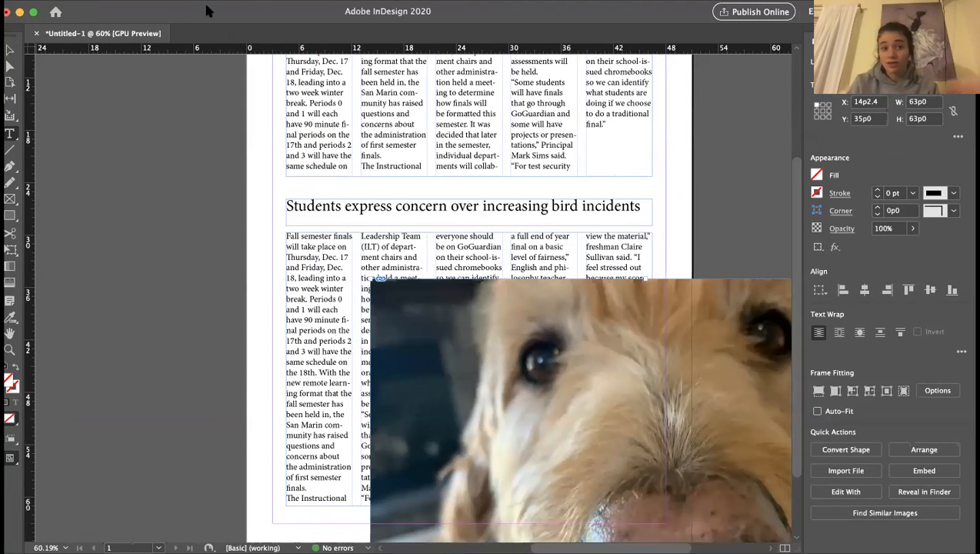
{"action": "left_click", "coordinate": [10, 50]}
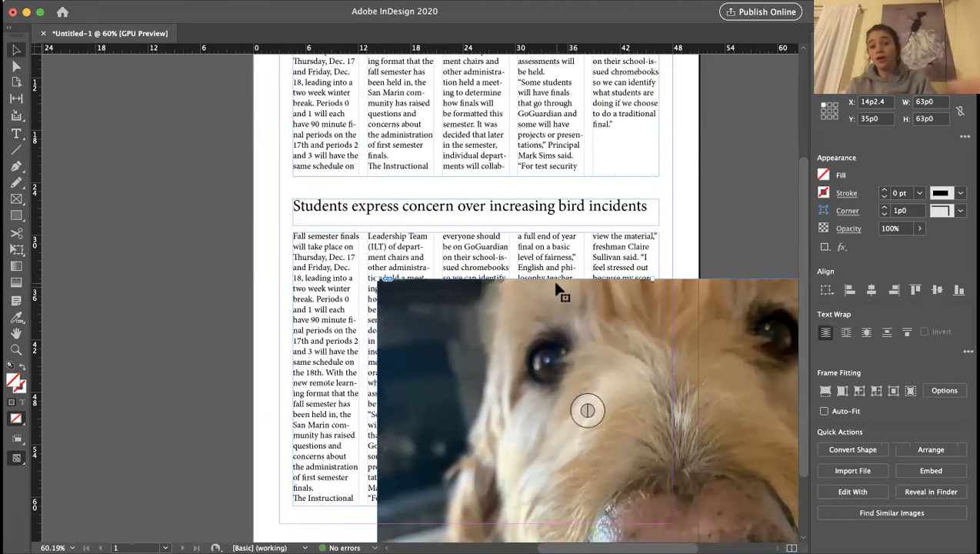
Step: Move the dog photo to about X -11p6, Y -4p1 and crop its frame to about 28p5 by 38p8
{"action": "left_click_drag", "start_coordinate": [658, 348], "coordinate": [441, 184]}
{"action": "left_click_drag", "start_coordinate": [639, 268], "coordinate": [634, 236]}
{"action": "left_click_drag", "start_coordinate": [594, 429], "coordinate": [614, 380]}
{"action": "left_click_drag", "start_coordinate": [664, 422], "coordinate": [683, 341]}
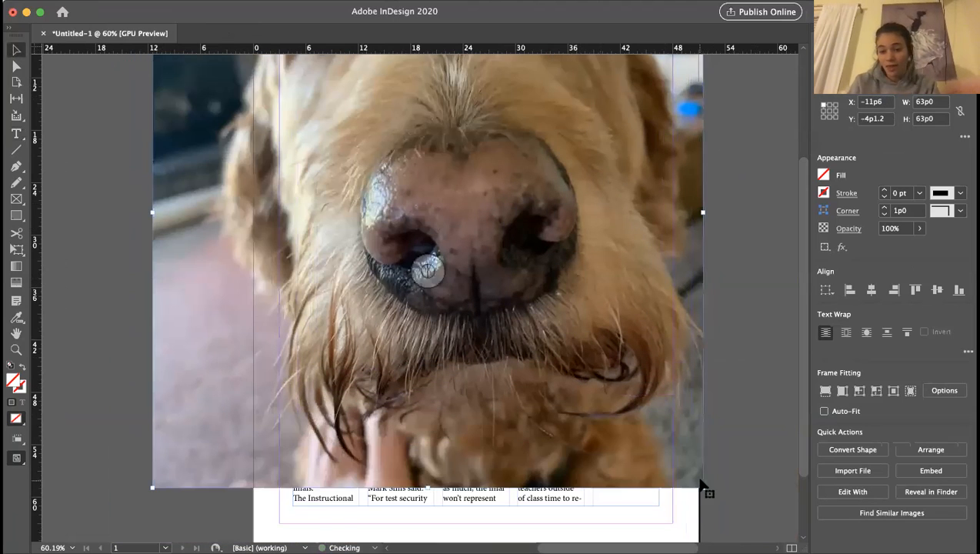
{"action": "left_click_drag", "start_coordinate": [702, 487], "coordinate": [401, 275]}
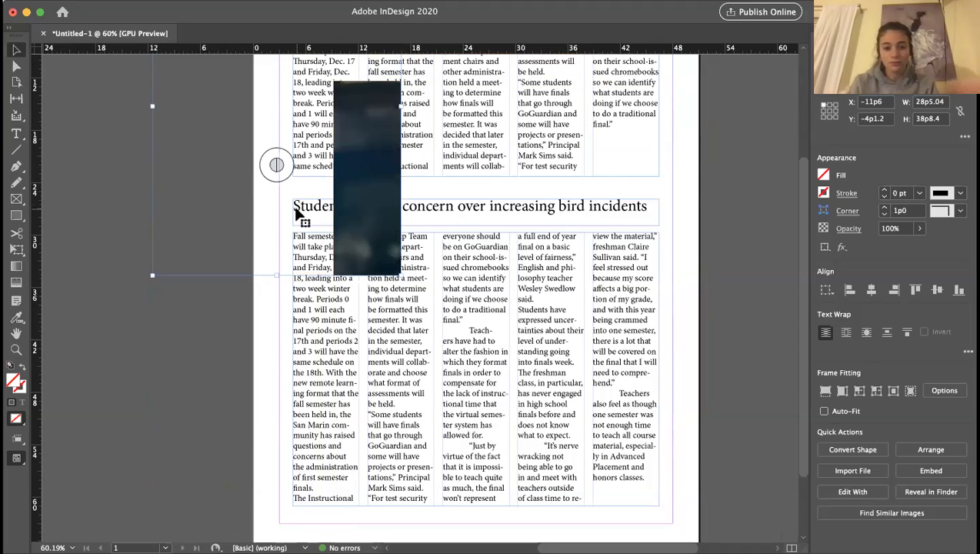
{"action": "key", "text": "super+z"}
{"action": "double_click", "coordinate": [17, 52]}
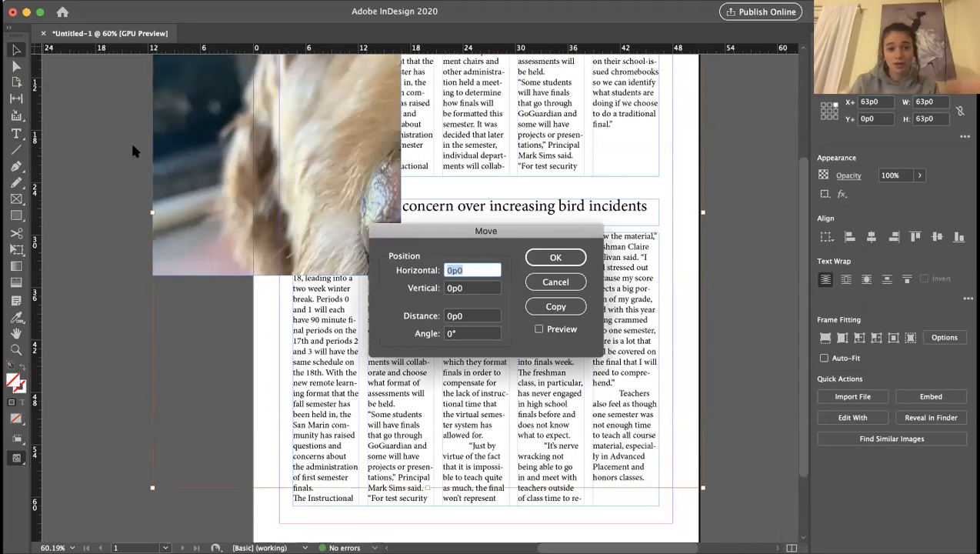
{"action": "left_click", "coordinate": [556, 281]}
{"action": "left_click", "coordinate": [108, 226]}
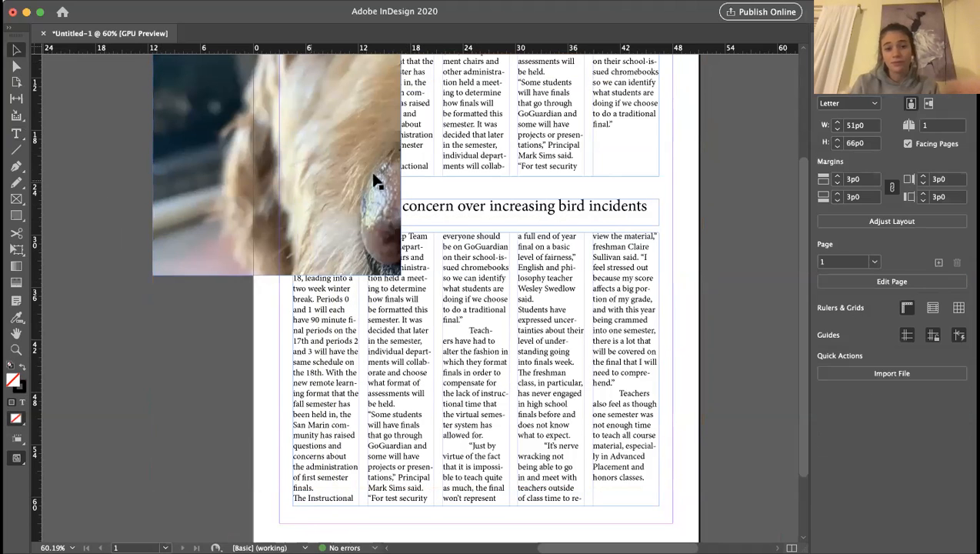
Step: Crop the photo frame further to about 14p10 by 16p6 and position it over the upper article's first two columns
{"action": "left_click_drag", "start_coordinate": [357, 173], "coordinate": [501, 360]}
{"action": "left_click_drag", "start_coordinate": [544, 146], "coordinate": [425, 338]}
{"action": "scroll", "coordinate": [407, 346], "scroll_direction": "up", "scroll_amount": 5}
{"action": "left_click_drag", "start_coordinate": [399, 493], "coordinate": [400, 186]}
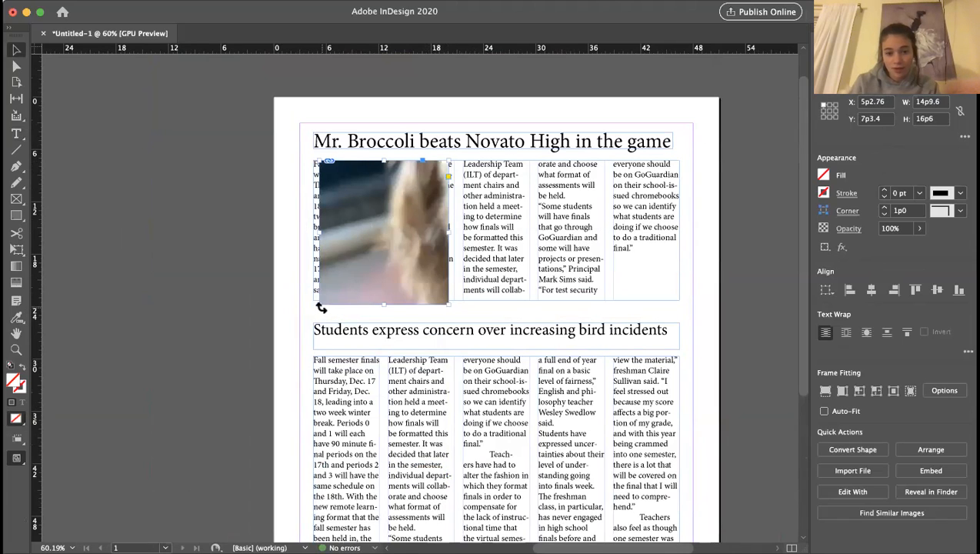
Step: Align the photo frame's lower-left corner with the upper article frame's corner, making it about 15p5.8 wide and 16p0 high
{"action": "left_click_drag", "start_coordinate": [318, 305], "coordinate": [314, 301]}
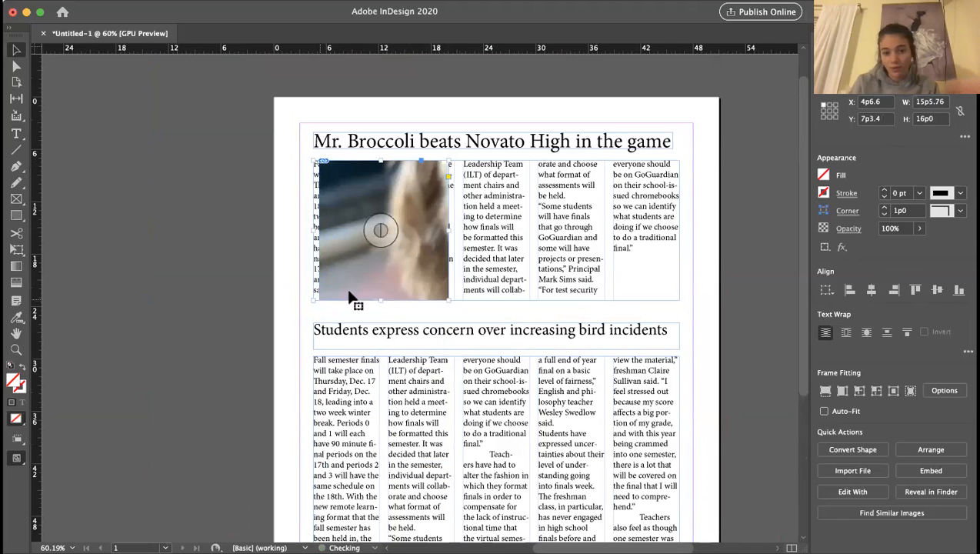
{"action": "key", "text": "super+z"}
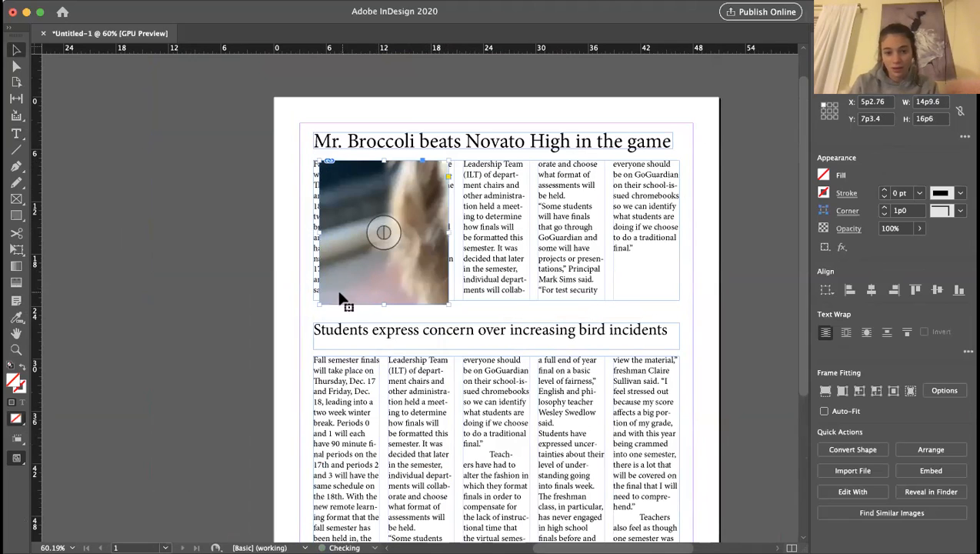
{"action": "left_click", "coordinate": [180, 131]}
{"action": "left_click", "coordinate": [399, 287]}
{"action": "left_click_drag", "start_coordinate": [316, 303], "coordinate": [313, 300]}
{"action": "left_click", "coordinate": [282, 263]}
{"action": "left_click", "coordinate": [443, 204]}
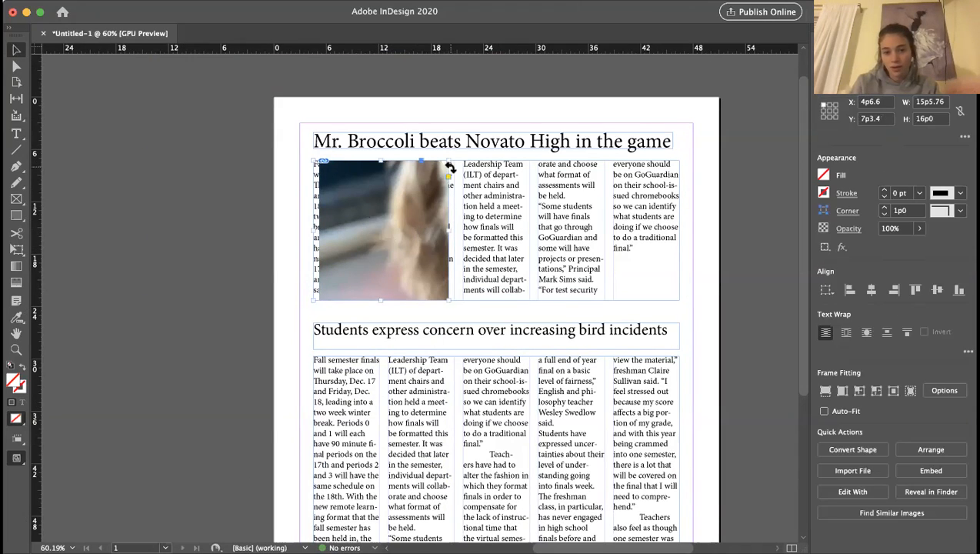
Step: Try scaling the dog photo within its frame in small increments, undoing the size change
{"action": "left_click", "coordinate": [382, 229]}
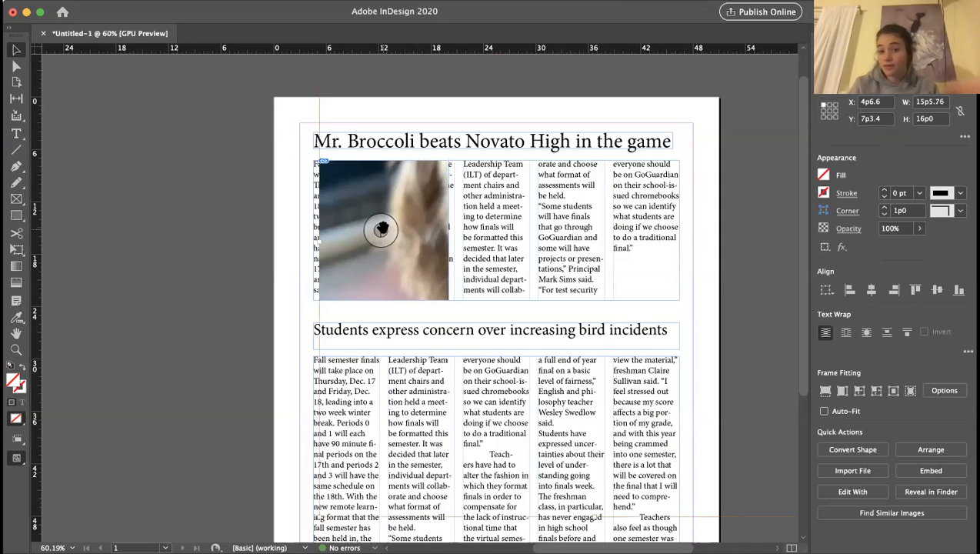
{"action": "key", "text": "super+alt+comma"}
{"action": "key", "text": "super+alt+comma"}
{"action": "key", "text": "super+alt+comma"}
{"action": "key", "text": "super+alt+comma"}
{"action": "key", "text": "super+alt+comma"}
{"action": "key", "text": "super+alt+comma"}
{"action": "key", "text": "super+alt+period"}
{"action": "key", "text": "super+alt+period"}
{"action": "key", "text": "super+alt+period"}
{"action": "key", "text": "super+alt+period"}
{"action": "key", "text": "super+alt+period"}
{"action": "key", "text": "super+alt+period"}
{"action": "key", "text": "super+alt+period"}
{"action": "key", "text": "super+alt+period"}
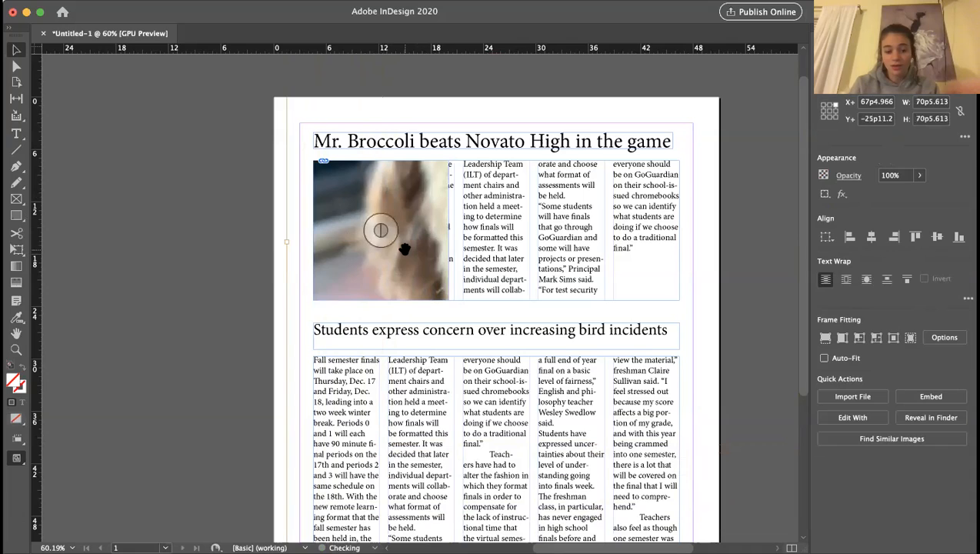
{"action": "key", "text": "super+z"}
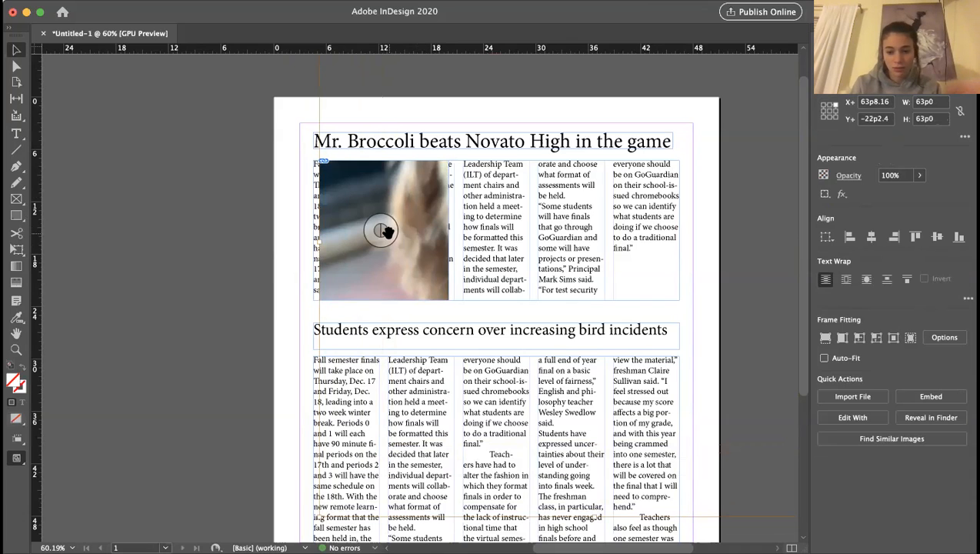
Step: Scale the dog photo within its frame down to about 36p8.6 square
{"action": "key", "text": "super+minus"}
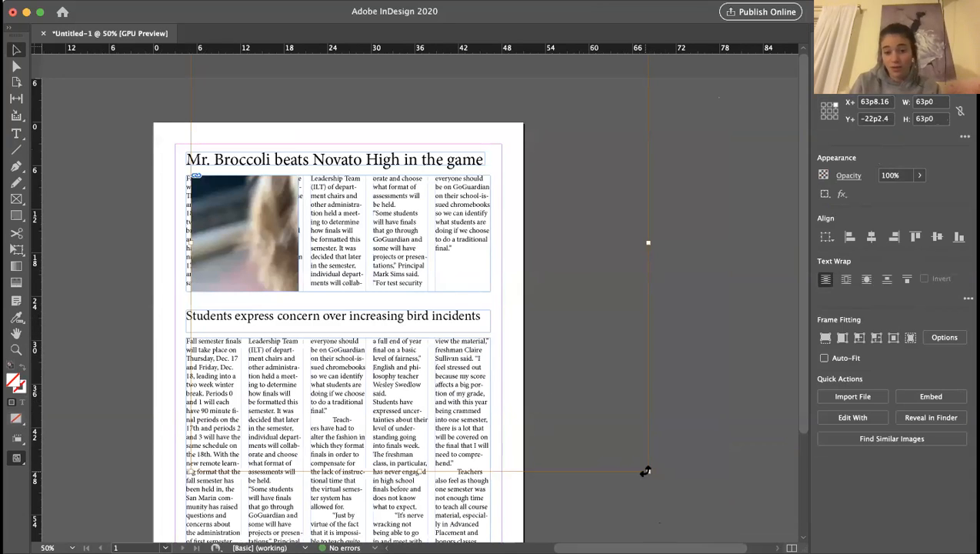
{"action": "left_click_drag", "start_coordinate": [644, 468], "coordinate": [277, 296]}
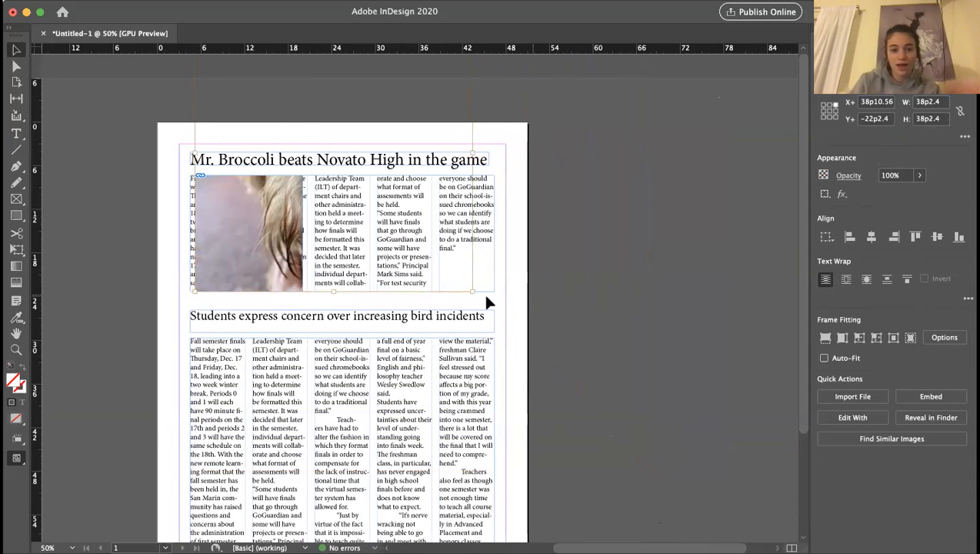
{"action": "left_click_drag", "start_coordinate": [472, 290], "coordinate": [327, 279]}
{"action": "scroll", "coordinate": [328, 279], "scroll_direction": "left", "scroll_amount": 3}
{"action": "scroll", "coordinate": [328, 279], "scroll_direction": "left", "scroll_amount": 2}
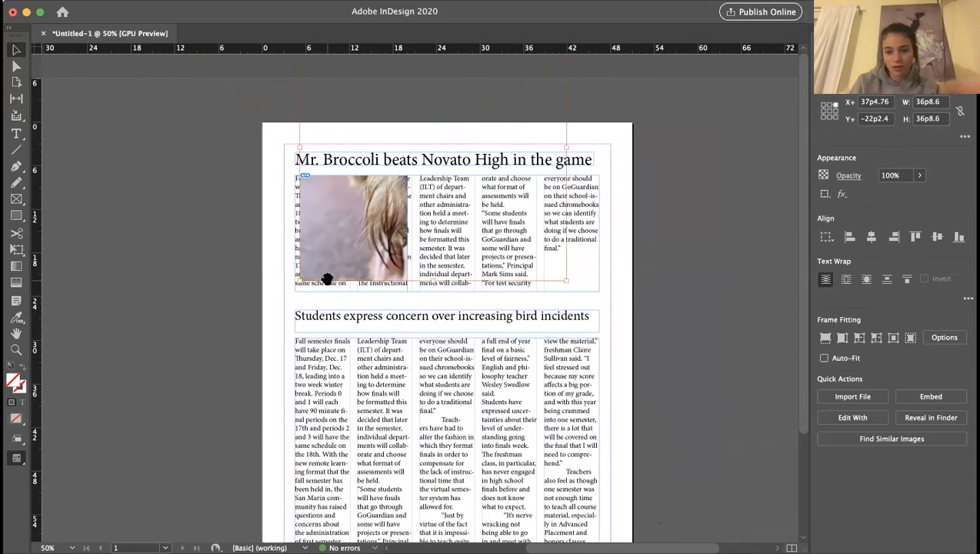
Step: Shrink the dog photo within its frame to about 15p5.8 square so the dog's face fits over the first two columns
{"action": "key", "text": "super+minus"}
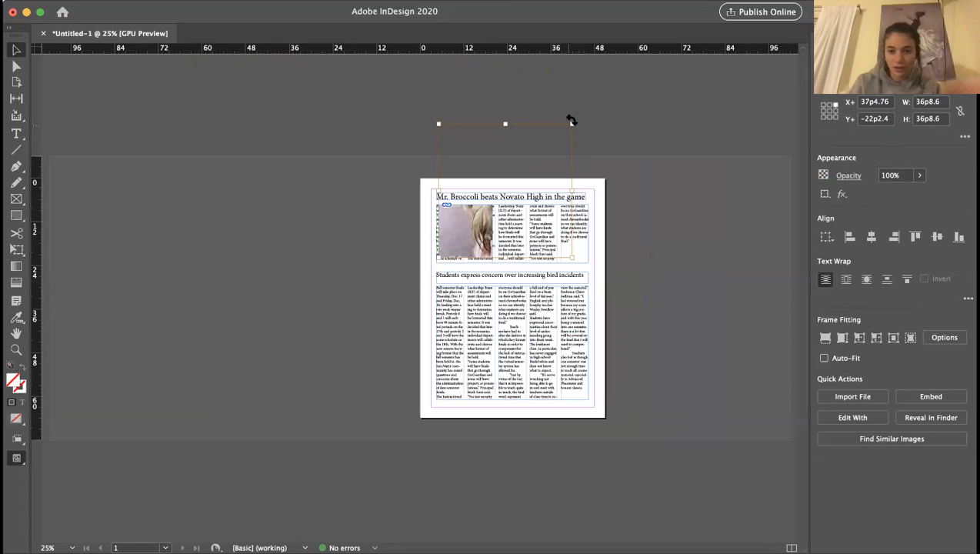
{"action": "left_click_drag", "start_coordinate": [571, 123], "coordinate": [493, 201]}
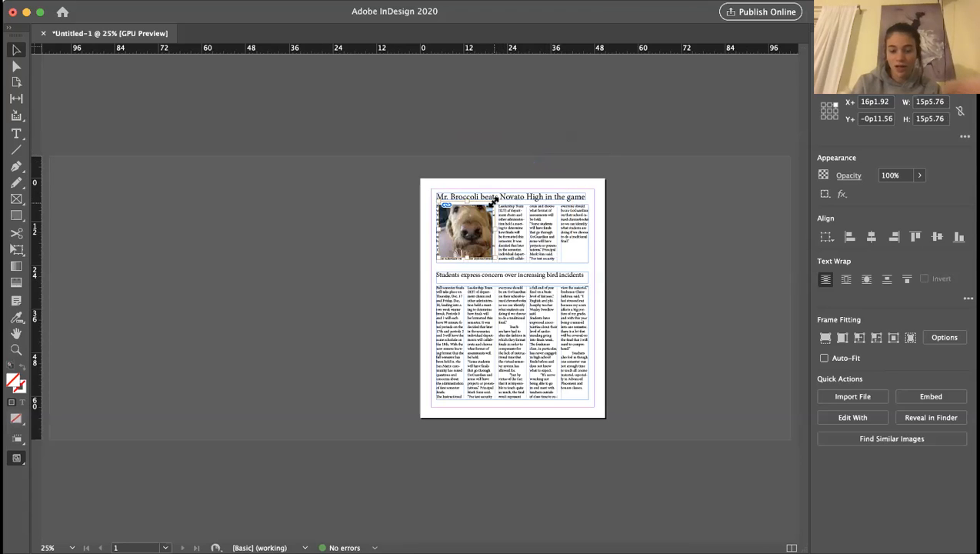
{"action": "key", "text": "super+equal"}
{"action": "key", "text": "super+equal"}
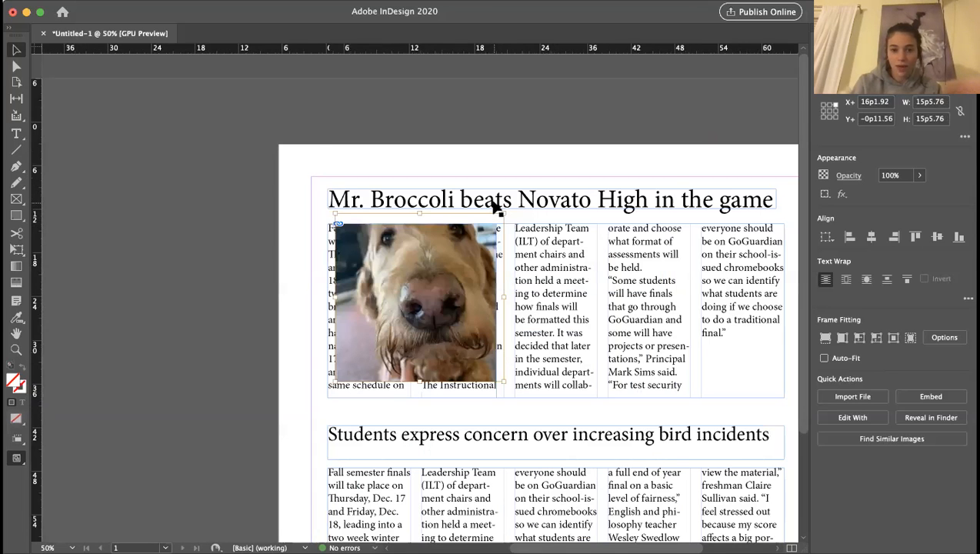
{"action": "scroll", "coordinate": [471, 252], "scroll_direction": "down", "scroll_amount": 1}
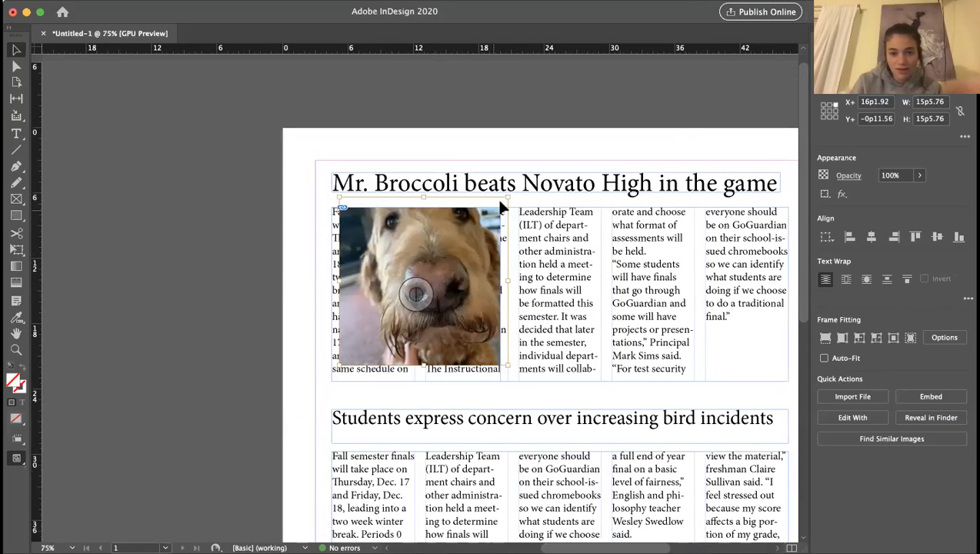
Step: Shrink the dog photo within its frame to about 14p6.2 square and shift its frame outward to X 3p10.8, aligning the image with the first column
{"action": "left_click_drag", "start_coordinate": [506, 197], "coordinate": [497, 208]}
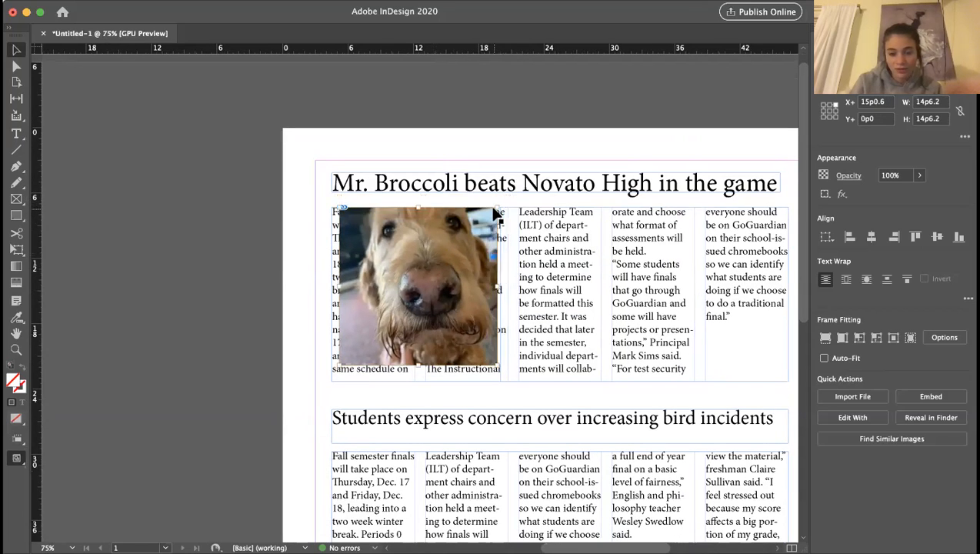
{"action": "left_click", "coordinate": [160, 308]}
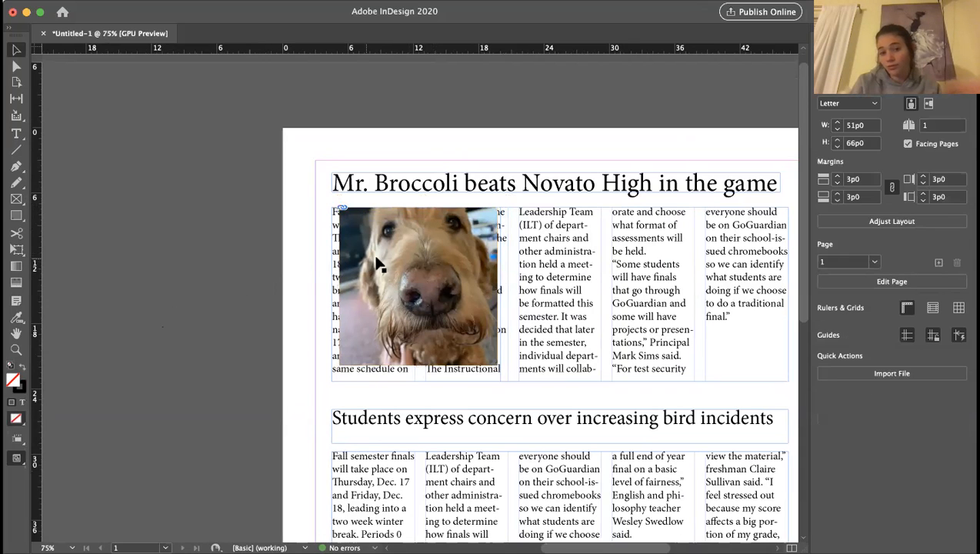
{"action": "left_click", "coordinate": [452, 259]}
{"action": "mouse_move", "coordinate": [433, 249]}
{"action": "left_mouse_down"}
{"action": "mouse_move", "coordinate": [462, 261]}
{"action": "mouse_move", "coordinate": [431, 251]}
{"action": "left_mouse_up"}
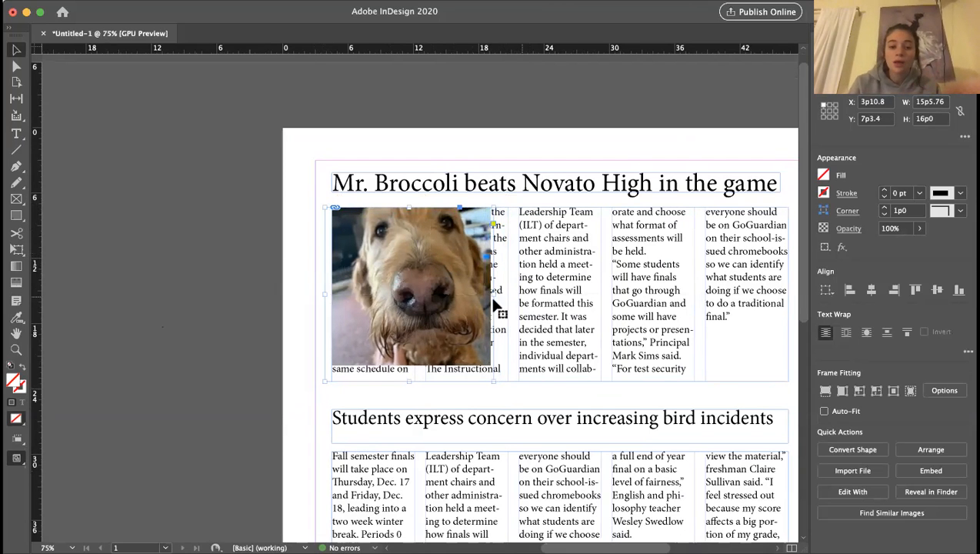
Step: Wrap the upper article's text around the bounding box of the dog photo's frame
{"action": "scroll", "coordinate": [477, 108], "scroll_direction": "right", "scroll_amount": 3}
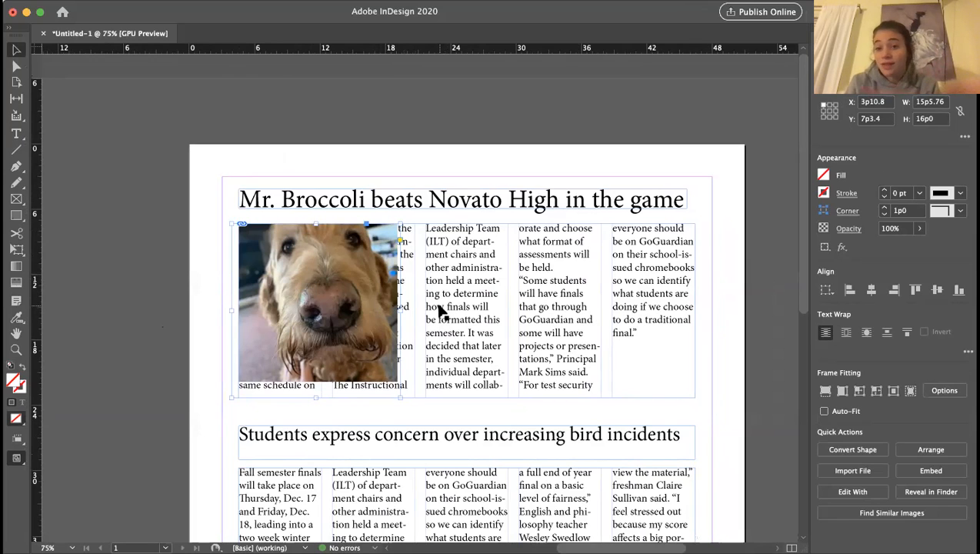
{"action": "left_click", "coordinate": [846, 333]}
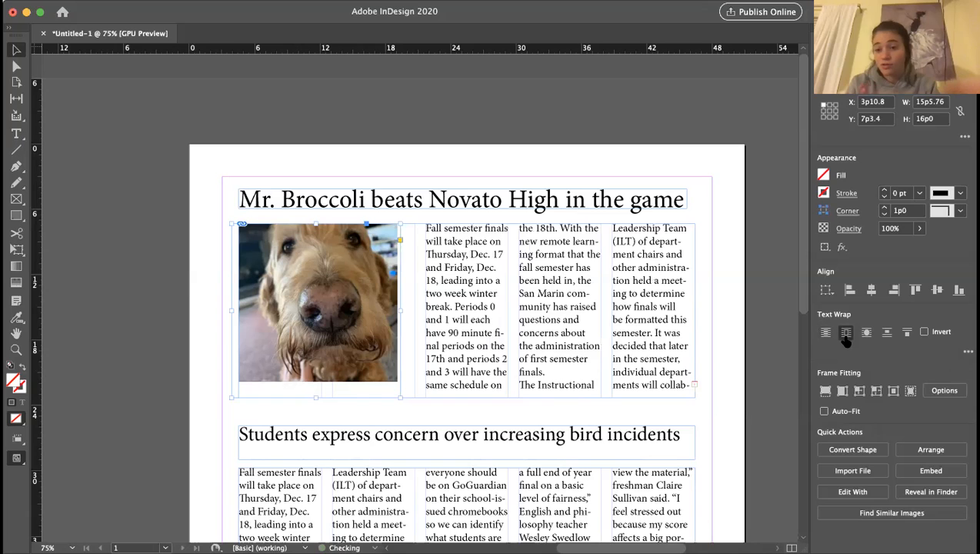
{"action": "left_click", "coordinate": [368, 285]}
{"action": "left_click", "coordinate": [468, 134]}
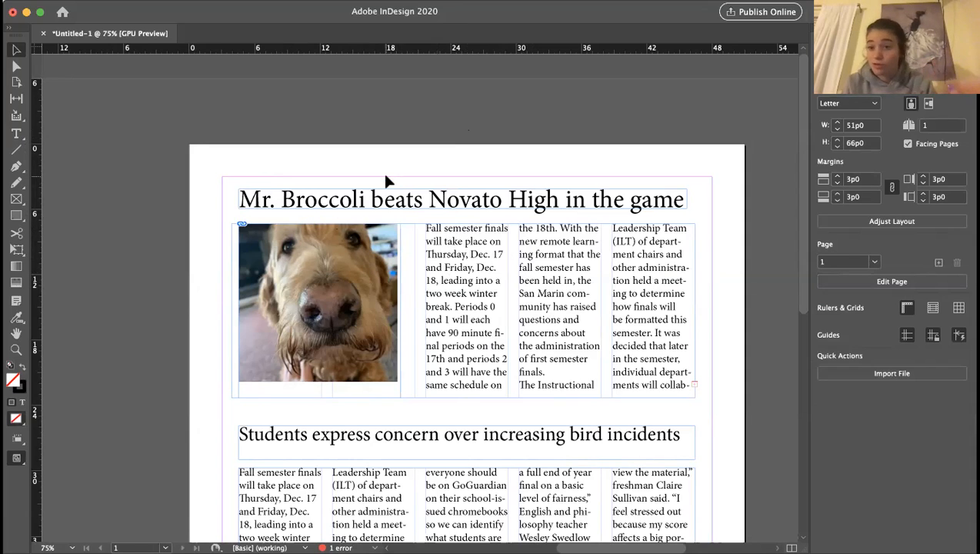
{"action": "left_click", "coordinate": [607, 270]}
{"action": "left_click", "coordinate": [714, 362]}
Step: Extend the upper article's text frame downward to about 17p6.2 high
{"action": "scroll", "coordinate": [715, 362], "scroll_direction": "down", "scroll_amount": 1}
{"action": "scroll", "coordinate": [714, 362], "scroll_direction": "down", "scroll_amount": 10}
{"action": "scroll", "coordinate": [714, 363], "scroll_direction": "left", "scroll_amount": 3}
{"action": "scroll", "coordinate": [715, 369], "scroll_direction": "up", "scroll_amount": 6}
{"action": "scroll", "coordinate": [715, 370], "scroll_direction": "right", "scroll_amount": 2}
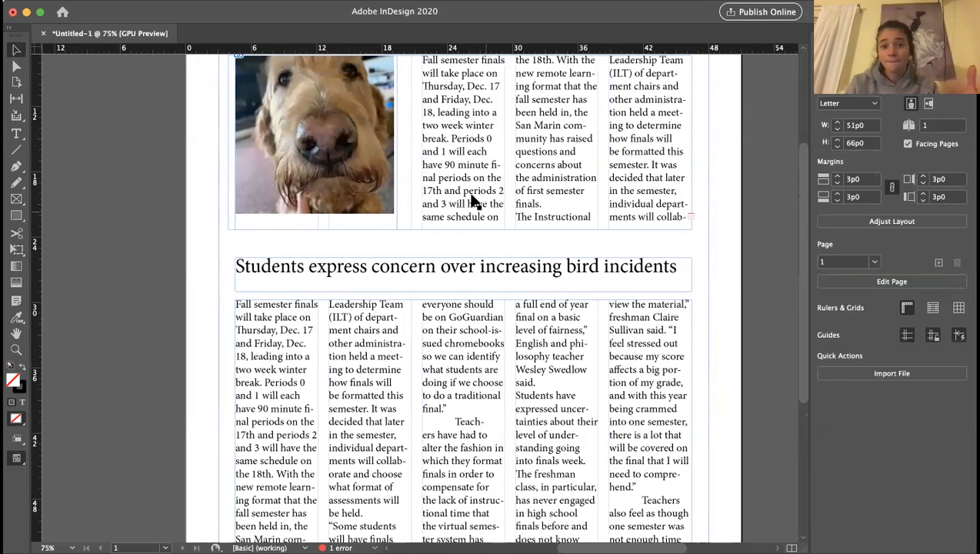
{"action": "left_click", "coordinate": [475, 202]}
{"action": "scroll", "coordinate": [474, 202], "scroll_direction": "down", "scroll_amount": 3}
{"action": "left_click_drag", "start_coordinate": [466, 221], "coordinate": [466, 230]}
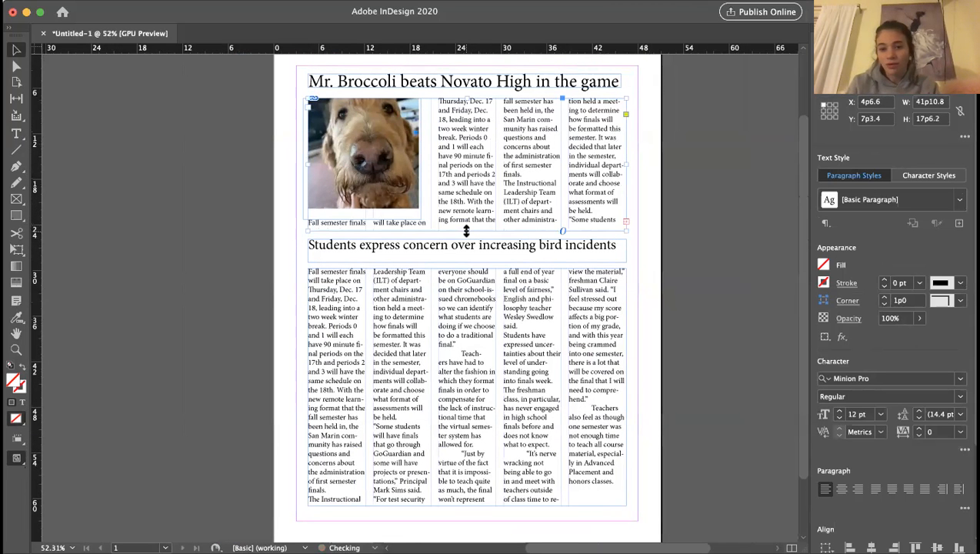
Step: Try moving the upper article's text frame sideways beyond the dog photo, and undo the move
{"action": "scroll", "coordinate": [466, 230], "scroll_direction": "up", "scroll_amount": 3}
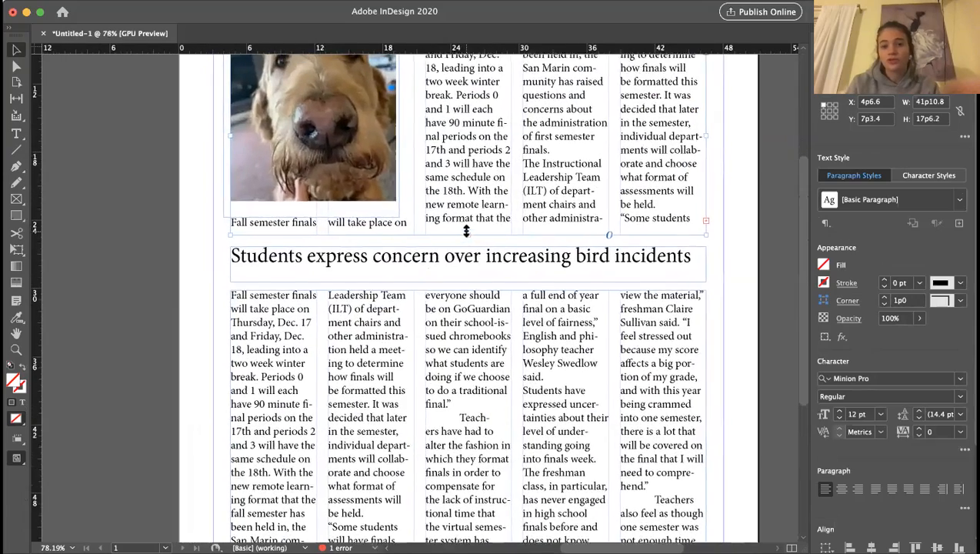
{"action": "scroll", "coordinate": [466, 235], "scroll_direction": "up", "scroll_amount": 2}
{"action": "left_click_drag", "start_coordinate": [343, 184], "coordinate": [529, 183]}
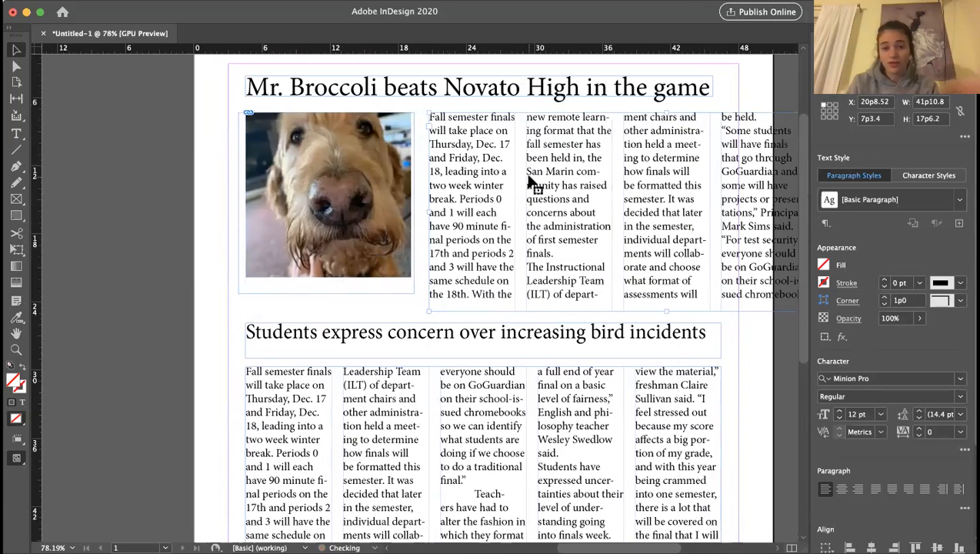
{"action": "key", "text": "super+z"}
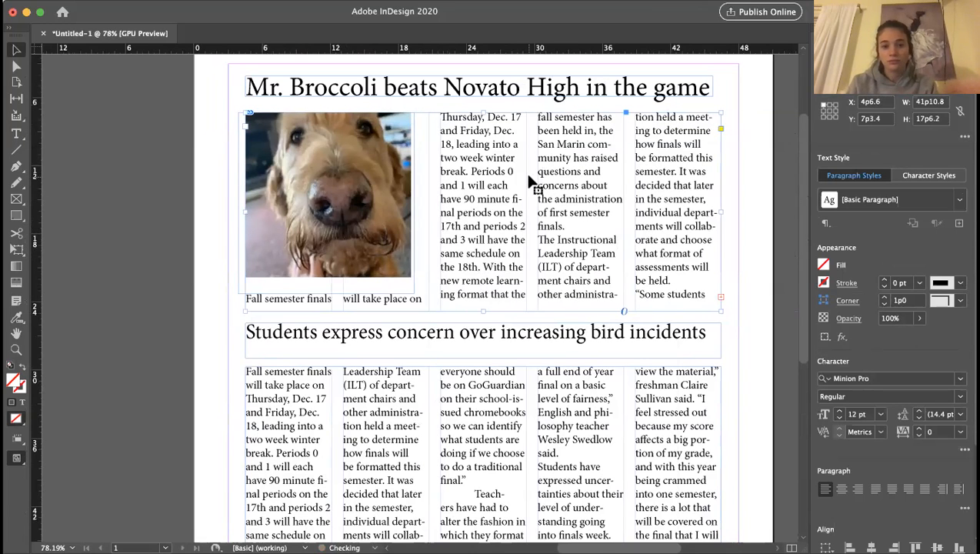
{"action": "left_click", "coordinate": [139, 165]}
Step: Move the dog photo frame over the upper article's third and fourth columns, at X 21p6.6 and Y 7p3.4
{"action": "left_click", "coordinate": [388, 130]}
{"action": "left_click_drag", "start_coordinate": [367, 144], "coordinate": [557, 146]}
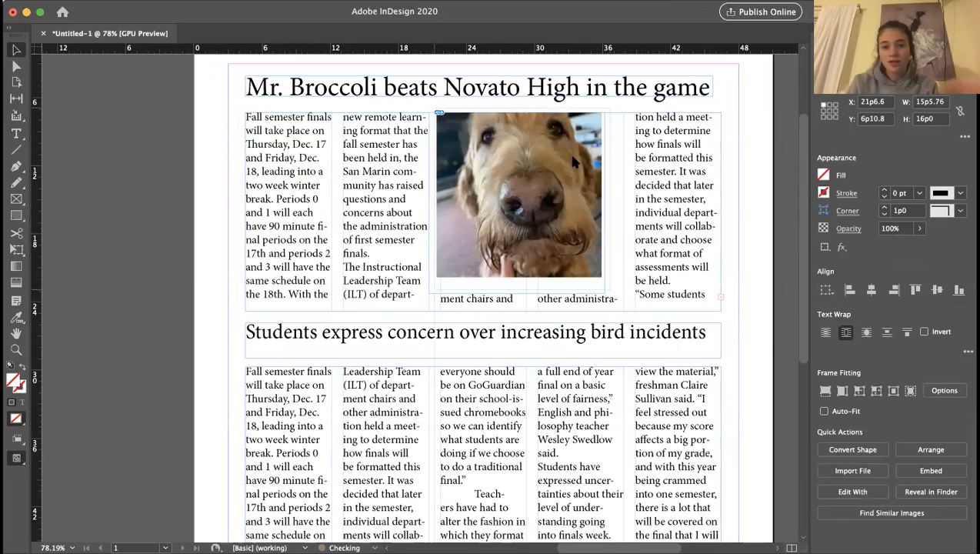
{"action": "mouse_move", "coordinate": [574, 181]}
{"action": "left_mouse_down"}
{"action": "mouse_move", "coordinate": [579, 200]}
{"action": "mouse_move", "coordinate": [567, 163]}
{"action": "mouse_move", "coordinate": [568, 179]}
{"action": "left_mouse_up"}
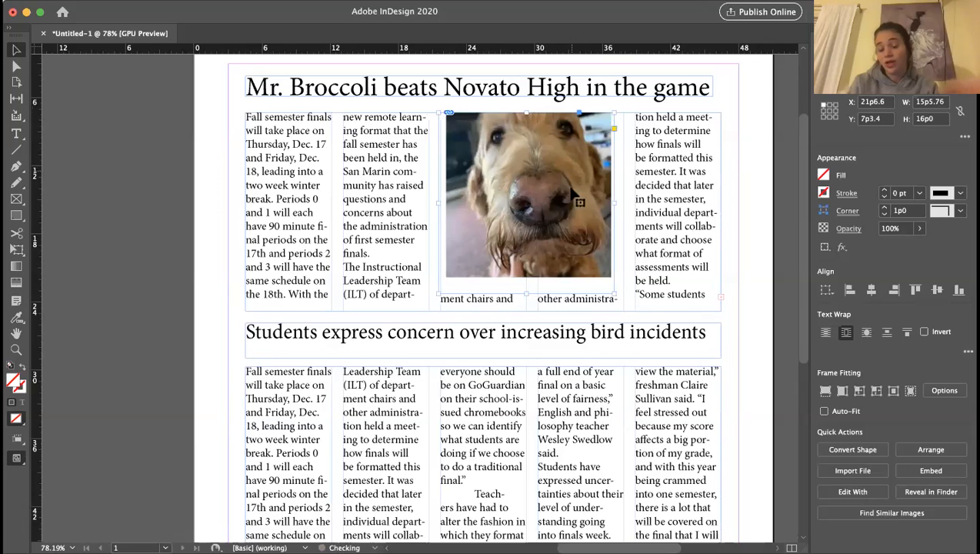
Step: Nudge the lower article's text frame down to Y 31p5.4, near the page's bottom margin
{"action": "scroll", "coordinate": [278, 297], "scroll_direction": "down", "scroll_amount": 3}
{"action": "left_click_drag", "start_coordinate": [384, 238], "coordinate": [384, 243]}
{"action": "scroll", "coordinate": [573, 241], "scroll_direction": "down", "scroll_amount": 5}
{"action": "left_click_drag", "start_coordinate": [575, 255], "coordinate": [578, 264]}
{"action": "key", "text": "Down"}
{"action": "key", "text": "Down"}
{"action": "key", "text": "Down"}
{"action": "key", "text": "Down"}
{"action": "key", "text": "Down"}
{"action": "key", "text": "Down"}
{"action": "key", "text": "Down"}
{"action": "key", "text": "Down"}
{"action": "key", "text": "Down"}
{"action": "key", "text": "Down"}
{"action": "key", "text": "Down"}
{"action": "key", "text": "Down"}
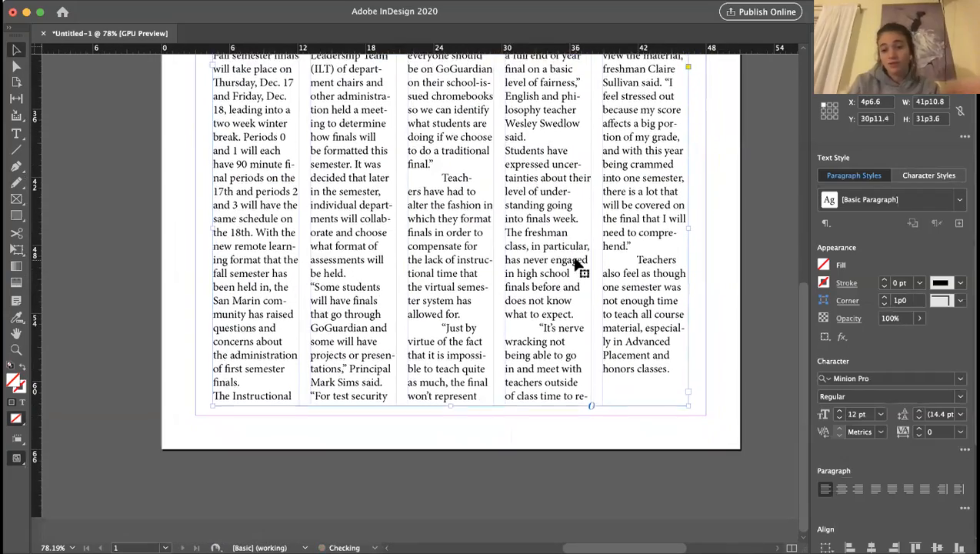
{"action": "scroll", "coordinate": [579, 264], "scroll_direction": "up", "scroll_amount": 10}
{"action": "scroll", "coordinate": [576, 265], "scroll_direction": "down", "scroll_amount": 5}
{"action": "scroll", "coordinate": [577, 265], "scroll_direction": "right", "scroll_amount": 5}
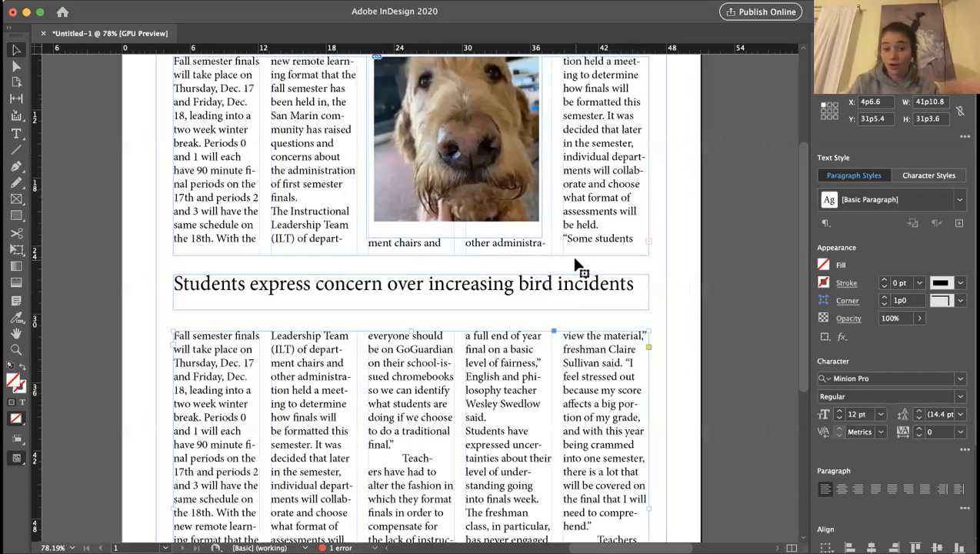
Step: Shorten the lower article's headline frame to about 2p4.6 high and nudge it down close to the article text
{"action": "left_click", "coordinate": [565, 295]}
{"action": "mouse_move", "coordinate": [412, 310]}
{"action": "left_mouse_down"}
{"action": "mouse_move", "coordinate": [411, 291]}
{"action": "mouse_move", "coordinate": [412, 303]}
{"action": "left_mouse_up"}
{"action": "key", "text": "Down"}
{"action": "key", "text": "Down"}
{"action": "key", "text": "Down"}
{"action": "key", "text": "Down"}
{"action": "key", "text": "Down"}
{"action": "key", "text": "Down"}
{"action": "key", "text": "Down"}
{"action": "key", "text": "Down"}
{"action": "key", "text": "Down"}
{"action": "key", "text": "Down"}
{"action": "key", "text": "Down"}
{"action": "key", "text": "Down"}
{"action": "key", "text": "Down"}
{"action": "key", "text": "Down"}
{"action": "key", "text": "Down"}
{"action": "key", "text": "Down"}
{"action": "key", "text": "Down"}
{"action": "key", "text": "Down"}
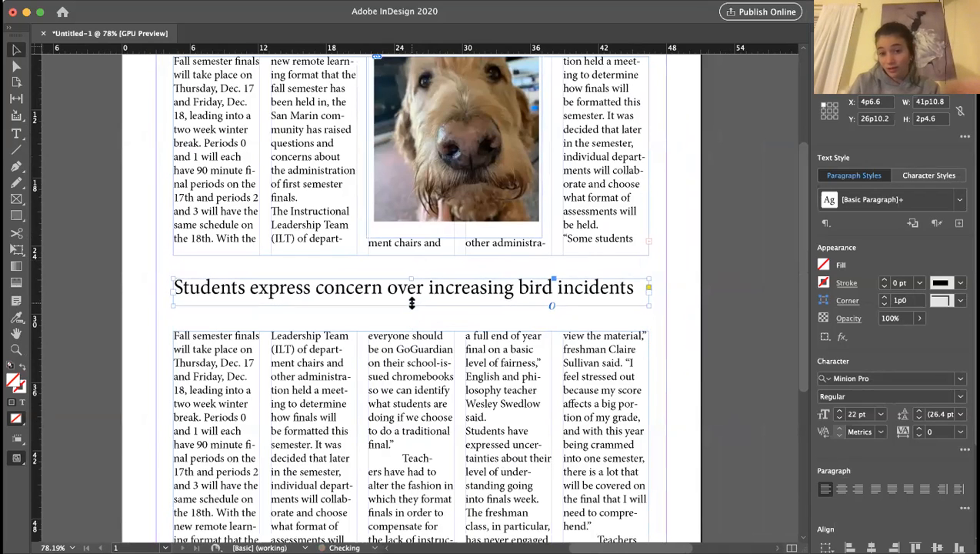
{"action": "key", "text": "Down"}
{"action": "key", "text": "Down"}
Step: Extend the upper article's text frame down to the second headline, making it about 20p5 high
{"action": "left_click", "coordinate": [608, 199]}
{"action": "left_click_drag", "start_coordinate": [412, 253], "coordinate": [412, 290]}
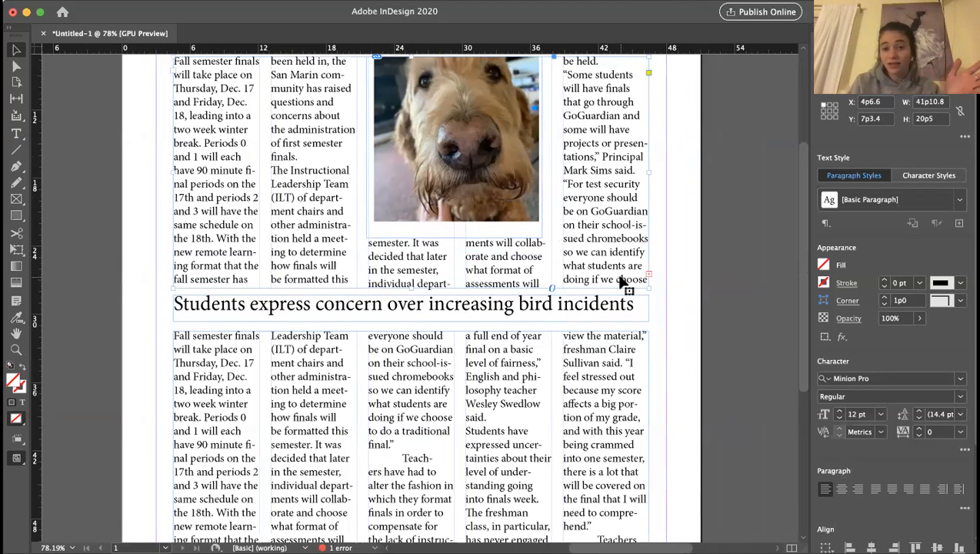
{"action": "scroll", "coordinate": [624, 283], "scroll_direction": "up", "scroll_amount": 5}
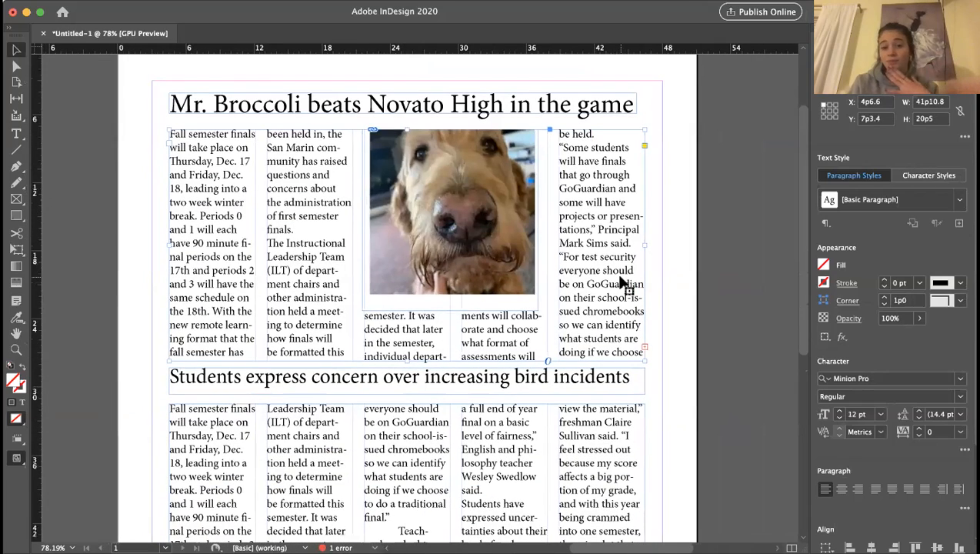
{"action": "left_click", "coordinate": [687, 308]}
Step: Shorten the dog photo's frame to about 14p5 high so it ends at the image's lower edge
{"action": "scroll", "coordinate": [689, 308], "scroll_direction": "down", "scroll_amount": 1}
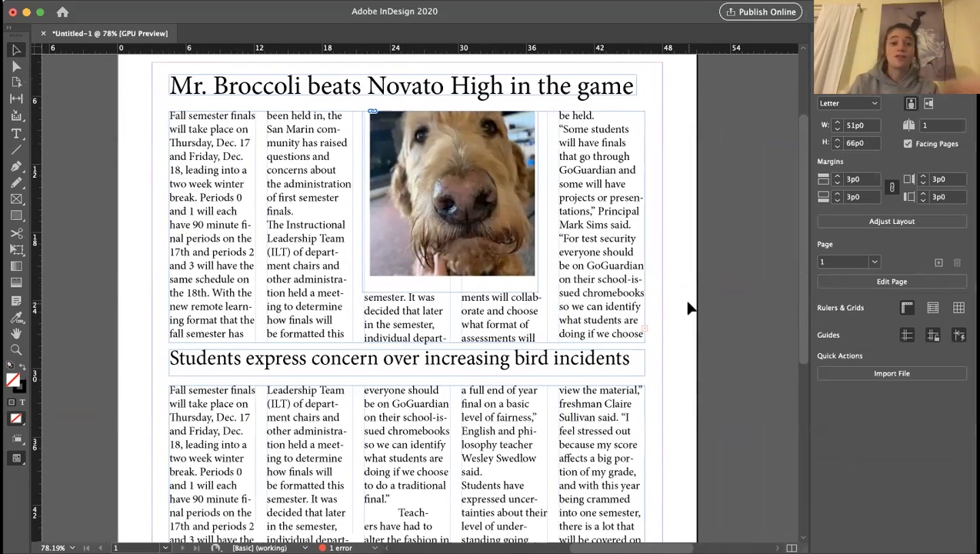
{"action": "scroll", "coordinate": [688, 308], "scroll_direction": "down", "scroll_amount": 10}
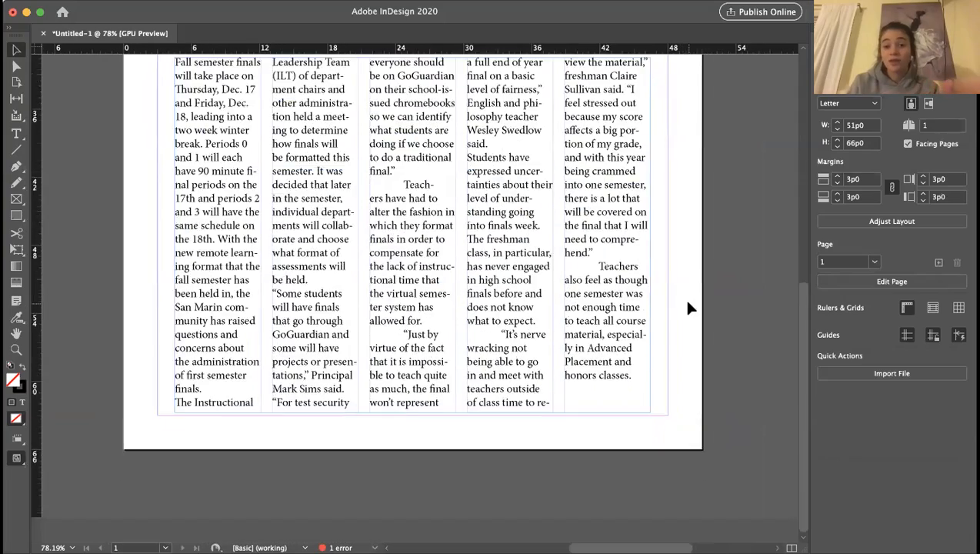
{"action": "scroll", "coordinate": [689, 307], "scroll_direction": "up", "scroll_amount": 10}
{"action": "scroll", "coordinate": [689, 307], "scroll_direction": "up", "scroll_amount": 3}
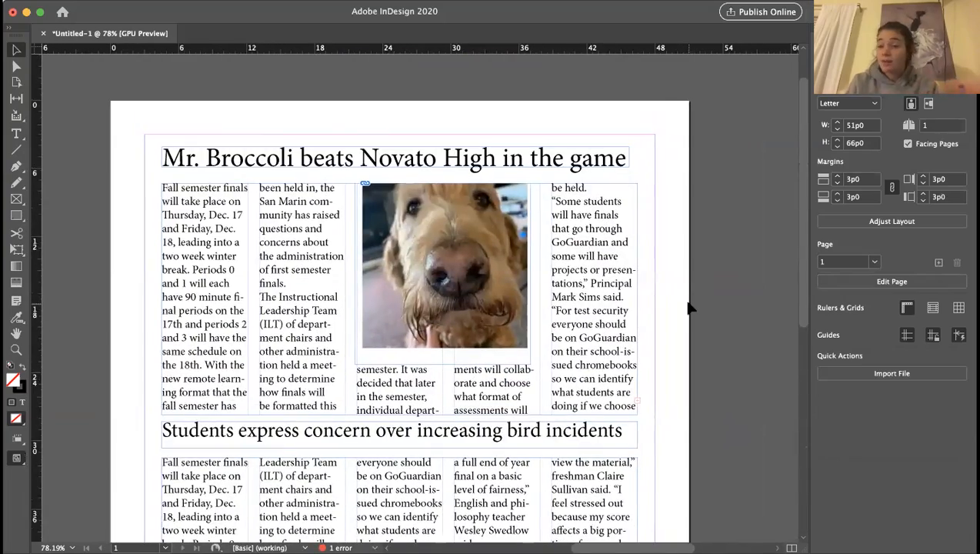
{"action": "left_click", "coordinate": [471, 355]}
{"action": "left_click_drag", "start_coordinate": [442, 360], "coordinate": [441, 348]}
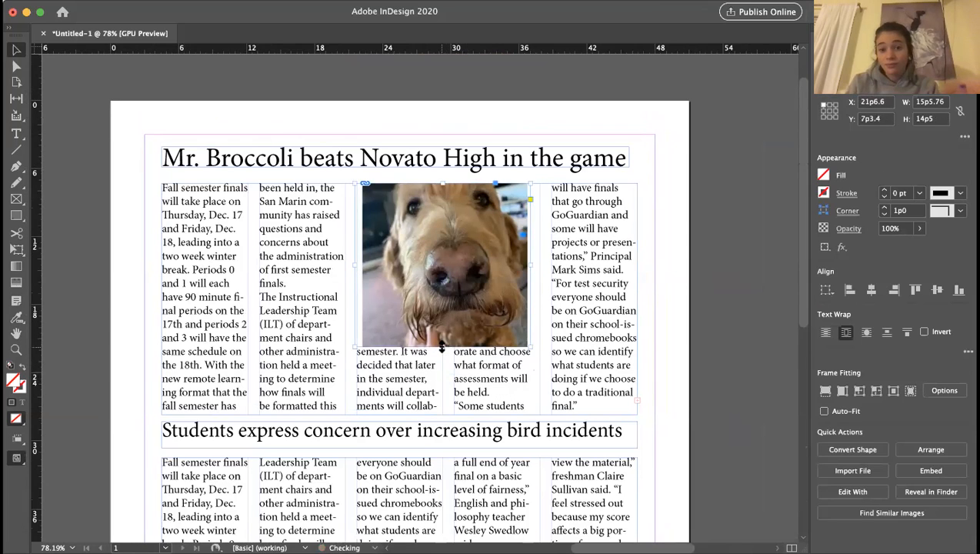
{"action": "scroll", "coordinate": [684, 266], "scroll_direction": "down", "scroll_amount": 2}
{"action": "left_click", "coordinate": [698, 277]}
{"action": "scroll", "coordinate": [700, 281], "scroll_direction": "down", "scroll_amount": 10}
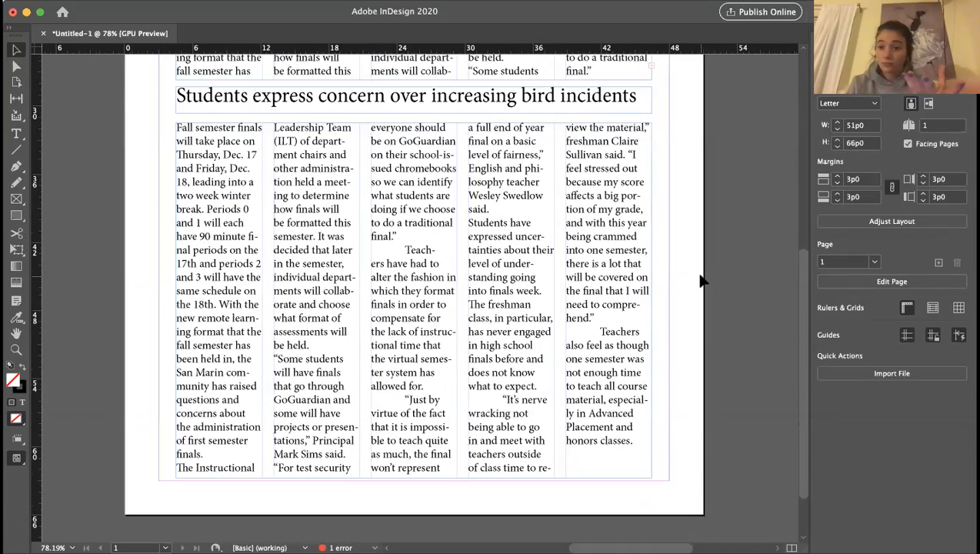
{"action": "scroll", "coordinate": [700, 280], "scroll_direction": "up", "scroll_amount": 2}
{"action": "scroll", "coordinate": [700, 281], "scroll_direction": "up", "scroll_amount": 9}
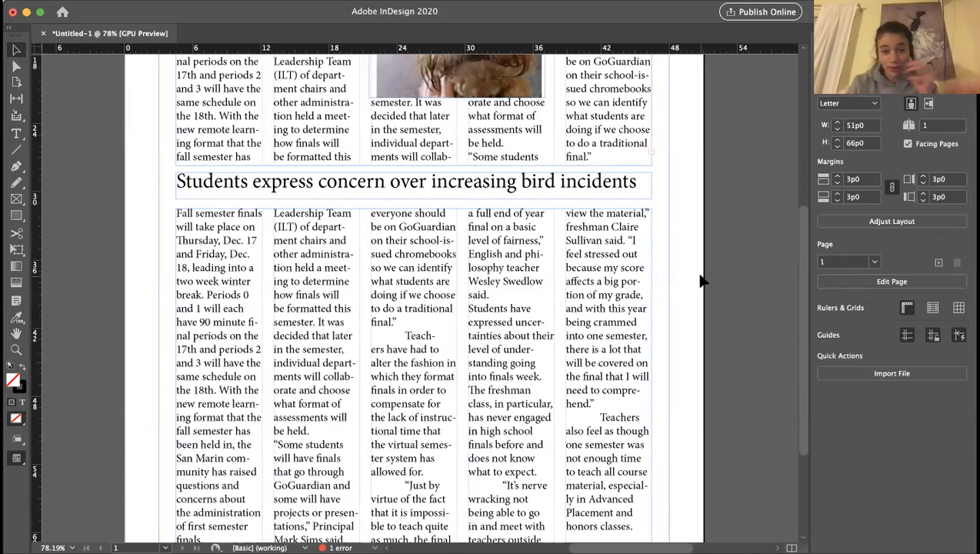
{"action": "left_click", "coordinate": [16, 133]}
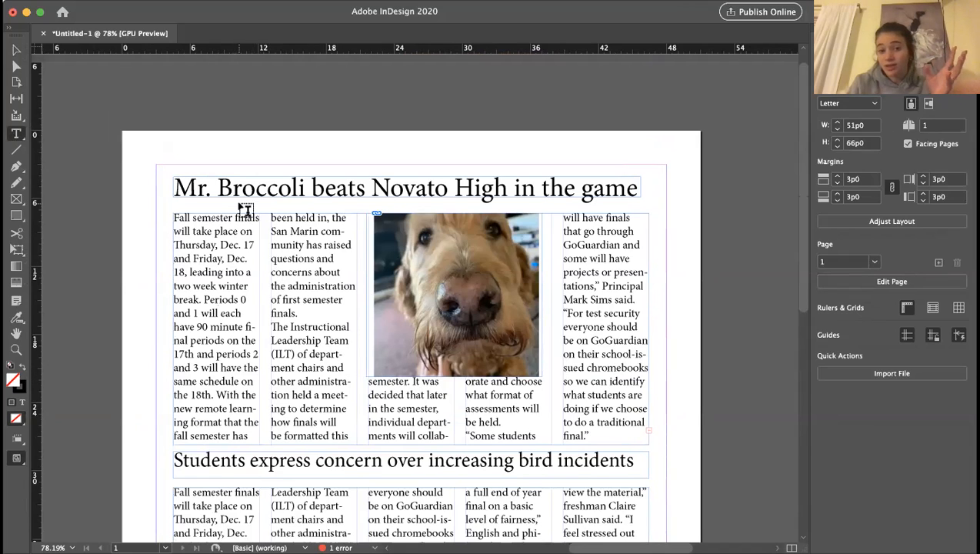
{"action": "left_click", "coordinate": [17, 49]}
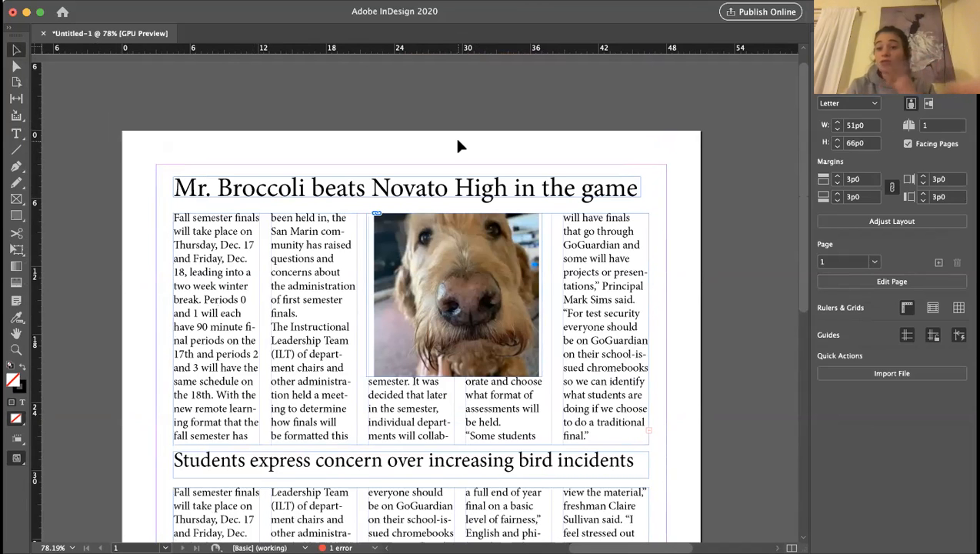
{"action": "scroll", "coordinate": [546, 196], "scroll_direction": "down", "scroll_amount": 10}
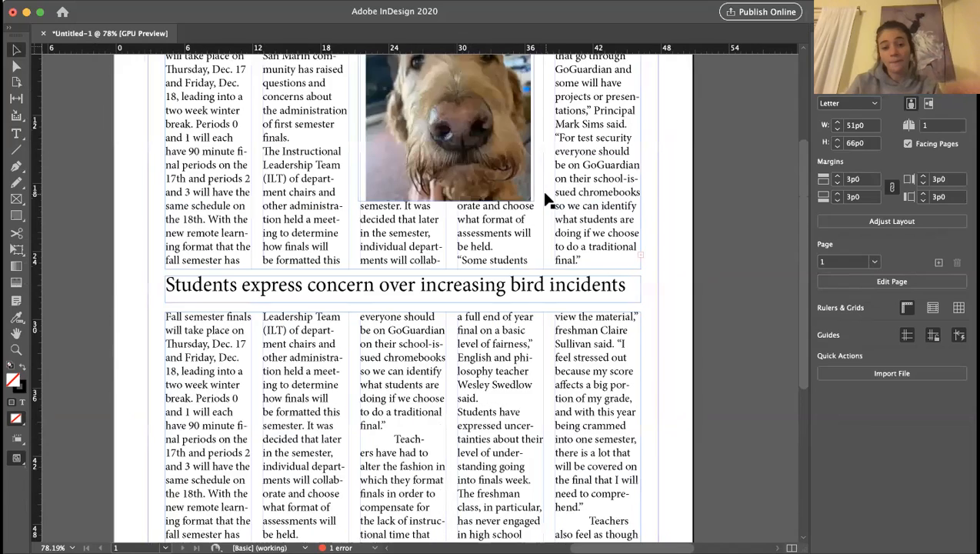
{"action": "scroll", "coordinate": [546, 199], "scroll_direction": "up", "scroll_amount": 2}
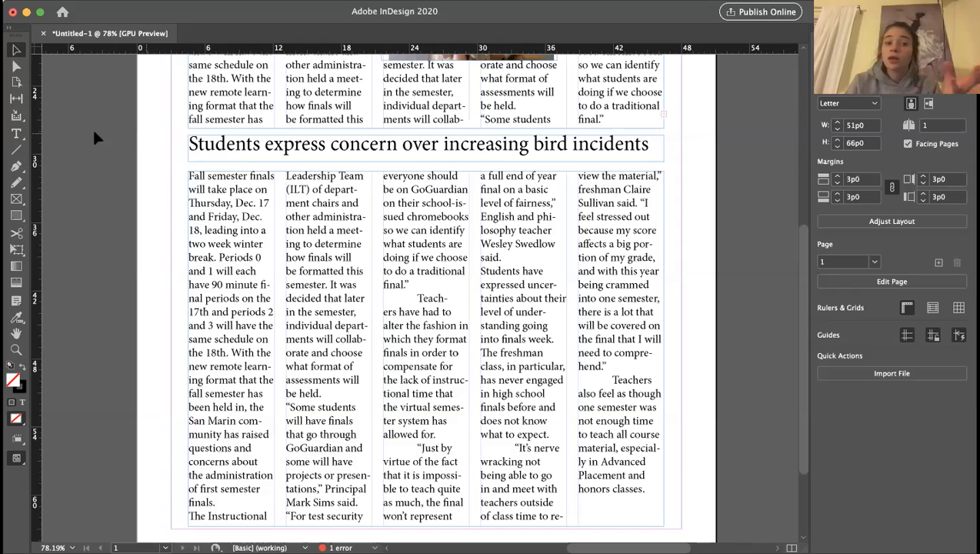
{"action": "left_click", "coordinate": [19, 150]}
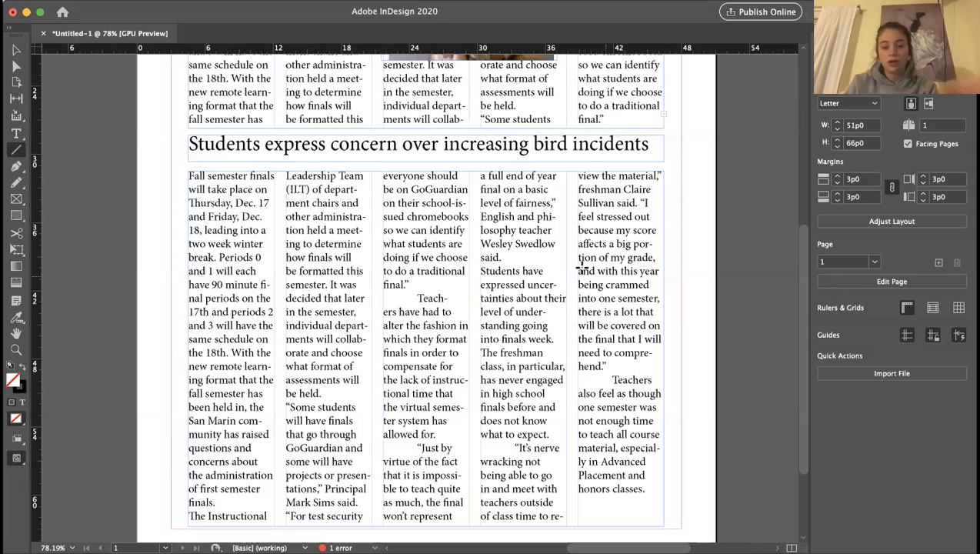
{"action": "left_click", "coordinate": [16, 50]}
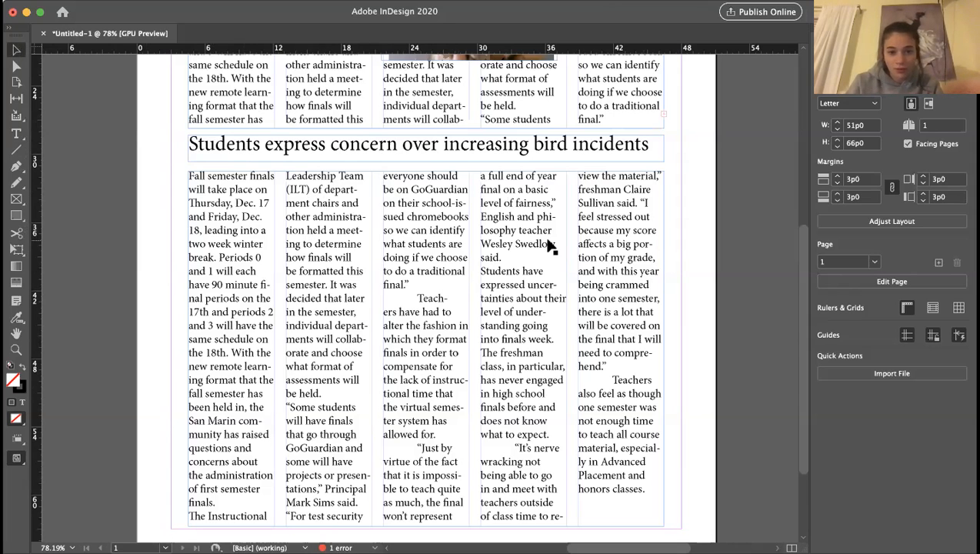
Step: Set the lower article's text frame to 2 columns and narrow it to just under half its width, keeping its left edge fixed
{"action": "left_click", "coordinate": [635, 286]}
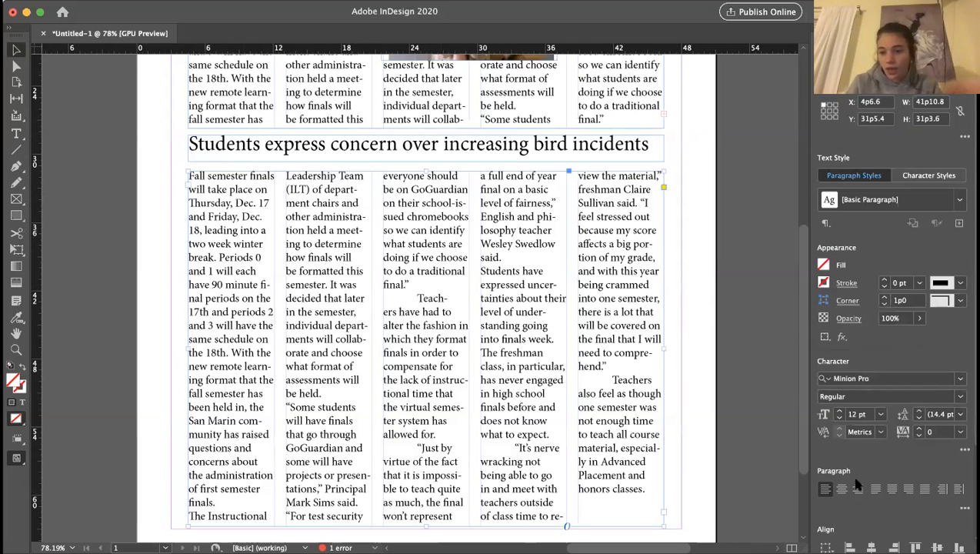
{"action": "scroll", "coordinate": [855, 483], "scroll_direction": "down", "scroll_amount": 3}
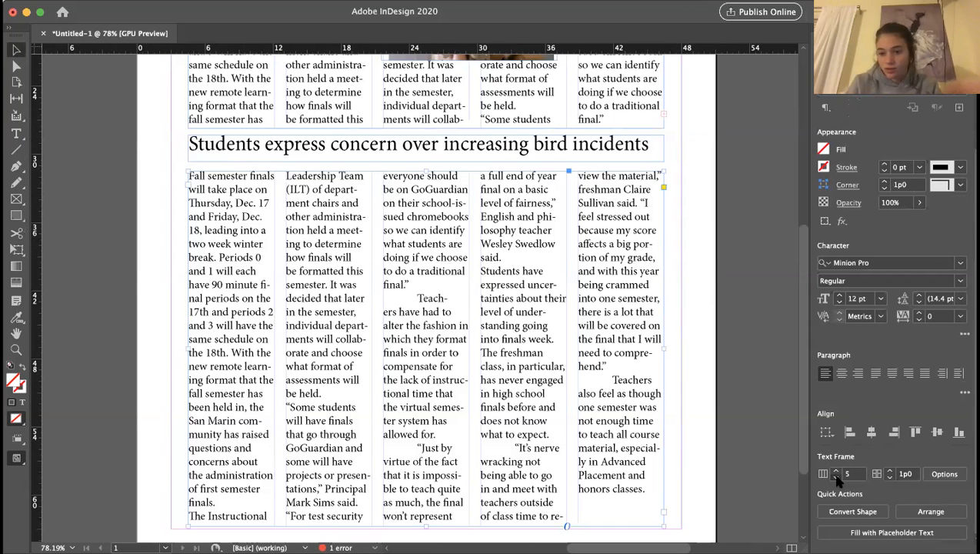
{"action": "left_click", "coordinate": [836, 476]}
{"action": "left_click", "coordinate": [836, 476]}
{"action": "left_click", "coordinate": [836, 477]}
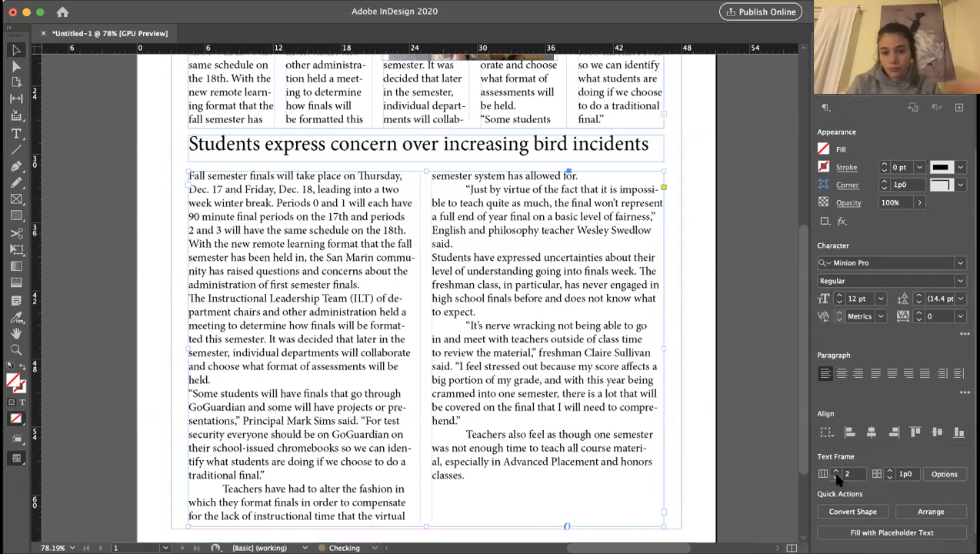
{"action": "left_click_drag", "start_coordinate": [663, 347], "coordinate": [405, 348]}
Step: Duplicate the lower article's two-column text frame and place the copy beside the original at about X 26p7.2, Y 31p2.6
{"action": "left_click", "coordinate": [121, 1]}
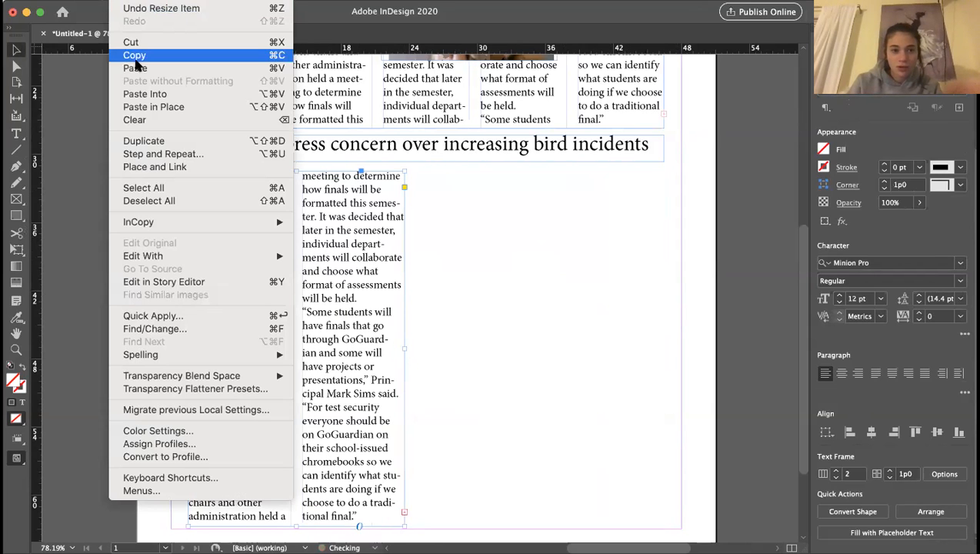
{"action": "left_click", "coordinate": [134, 56]}
{"action": "left_click", "coordinate": [121, 1]}
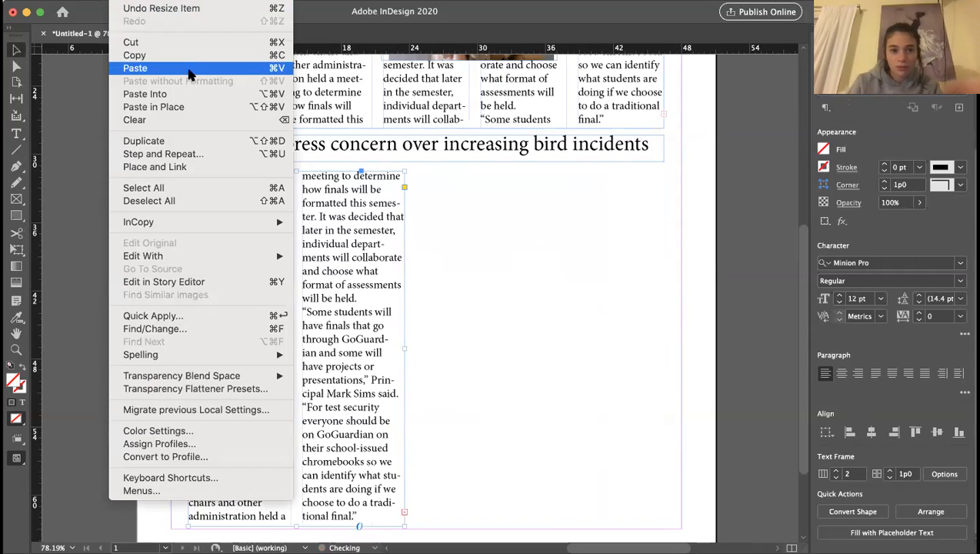
{"action": "left_click", "coordinate": [135, 67]}
{"action": "left_click_drag", "start_coordinate": [476, 243], "coordinate": [590, 270]}
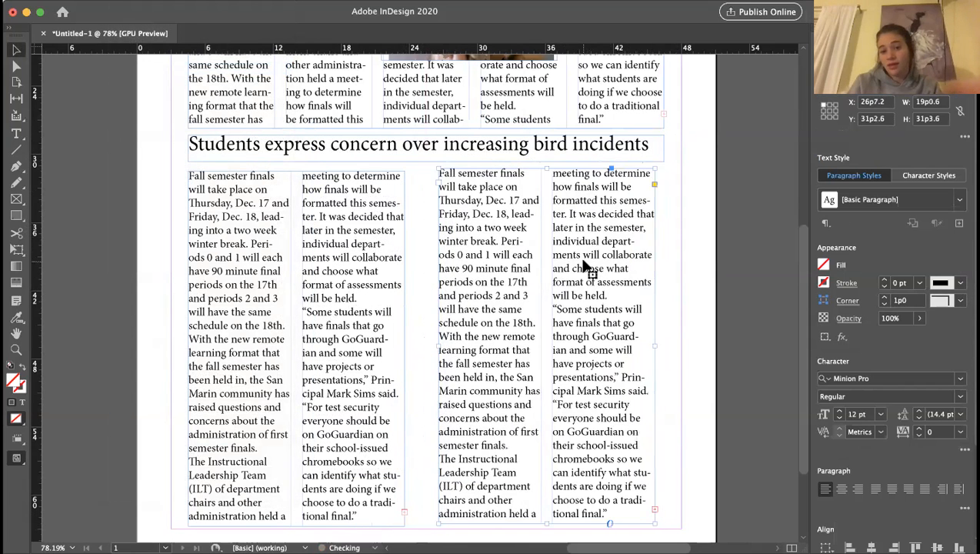
Step: Narrow the lower article's headline frame to about 18p6.6 wide, keeping its left edge fixed
{"action": "double_click", "coordinate": [448, 146]}
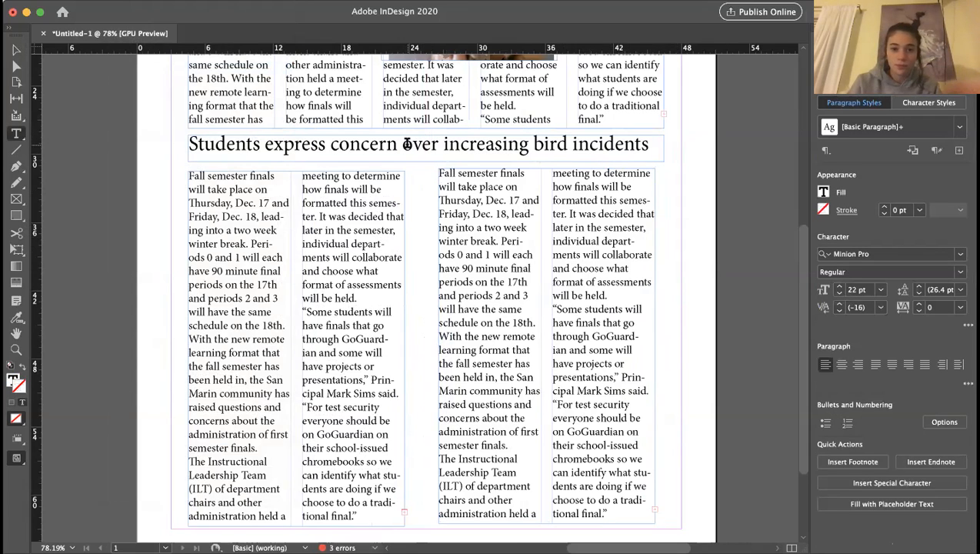
{"action": "left_click", "coordinate": [659, 141]}
{"action": "left_click", "coordinate": [15, 50]}
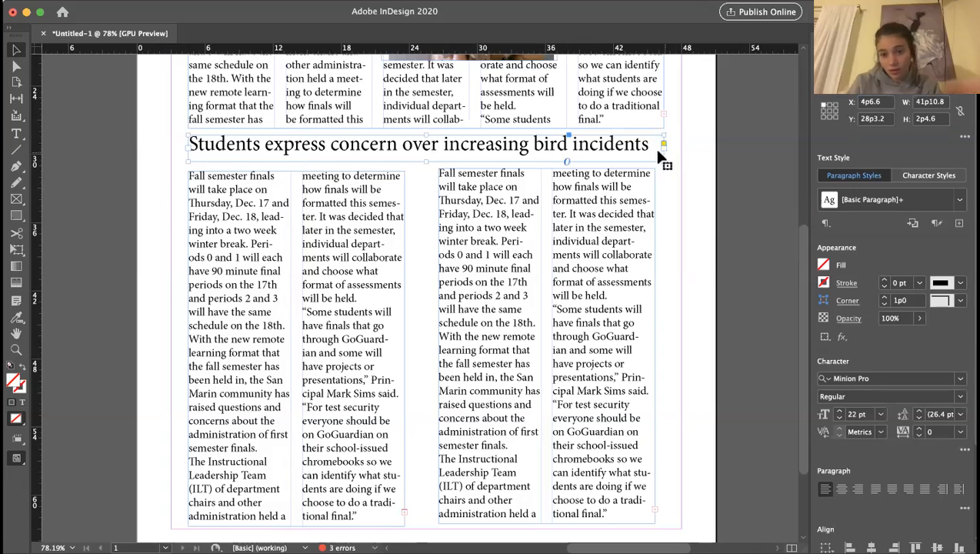
{"action": "left_click_drag", "start_coordinate": [661, 144], "coordinate": [399, 144]}
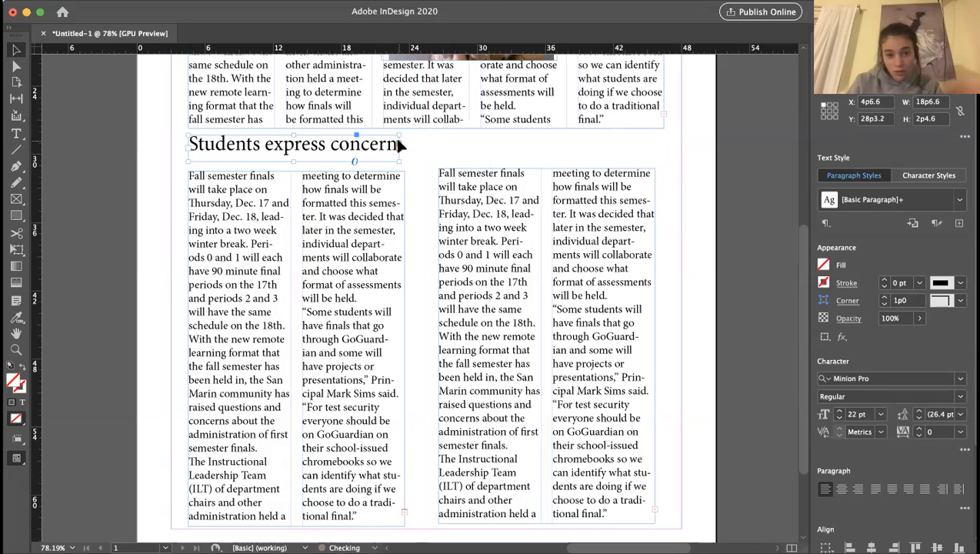
Step: Duplicate the narrowed headline frame and place the copy above the second lower article, level with the original headline
{"action": "left_click", "coordinate": [121, 1]}
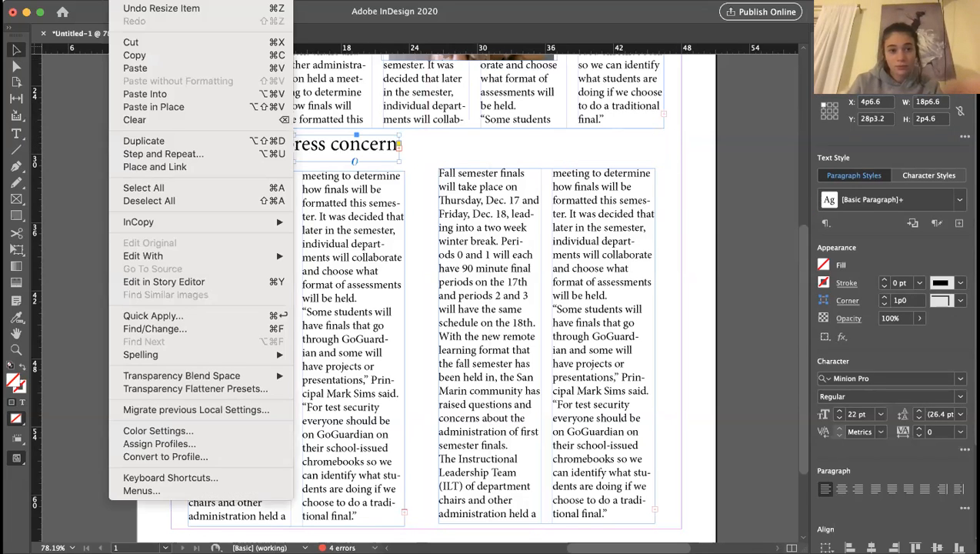
{"action": "left_click", "coordinate": [146, 53]}
{"action": "left_click", "coordinate": [572, 140]}
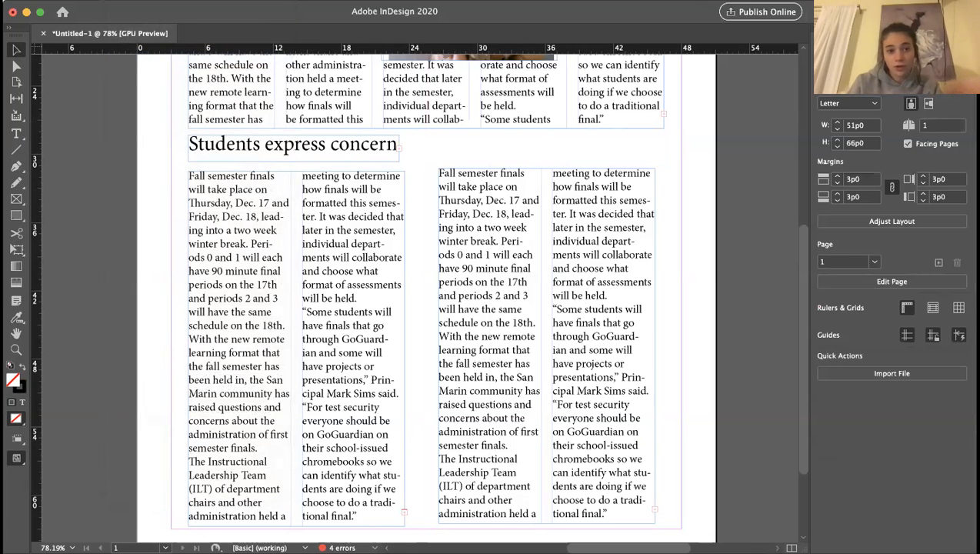
{"action": "left_click", "coordinate": [121, 0]}
{"action": "left_click", "coordinate": [146, 67]}
{"action": "left_click_drag", "start_coordinate": [444, 300], "coordinate": [570, 152]}
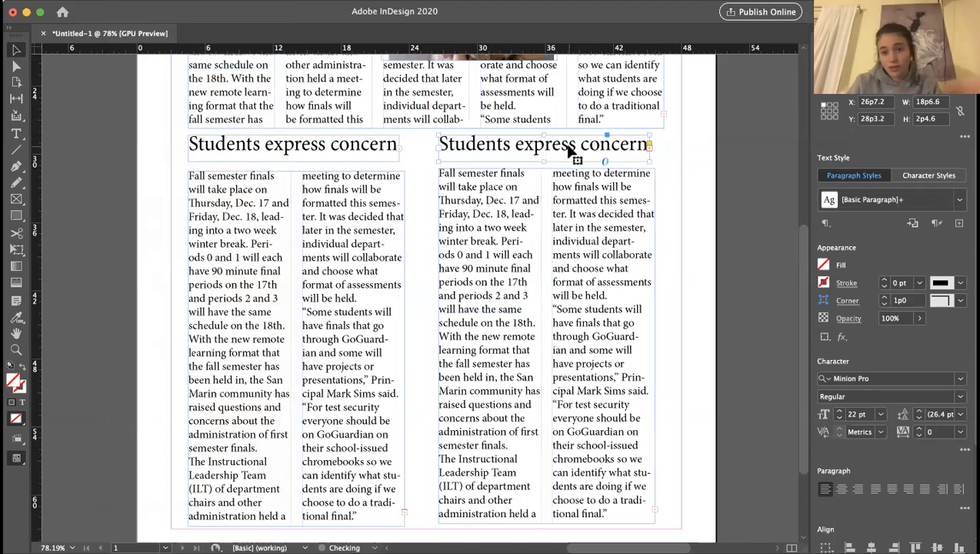
{"action": "left_click", "coordinate": [426, 227]}
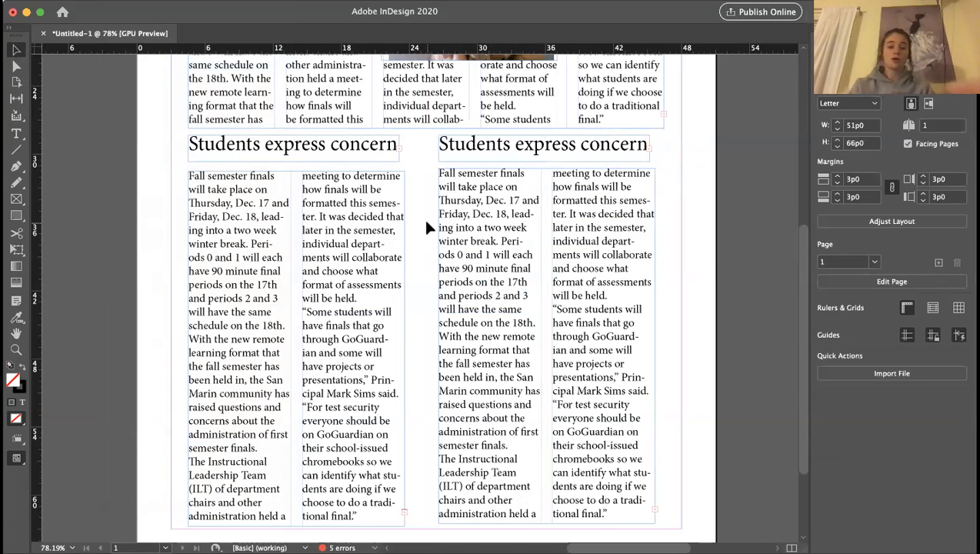
Step: Draw a vertical line about 34p5.8 long between the two lower articles, from headline level to the bottom of the text
{"action": "left_click", "coordinate": [17, 150]}
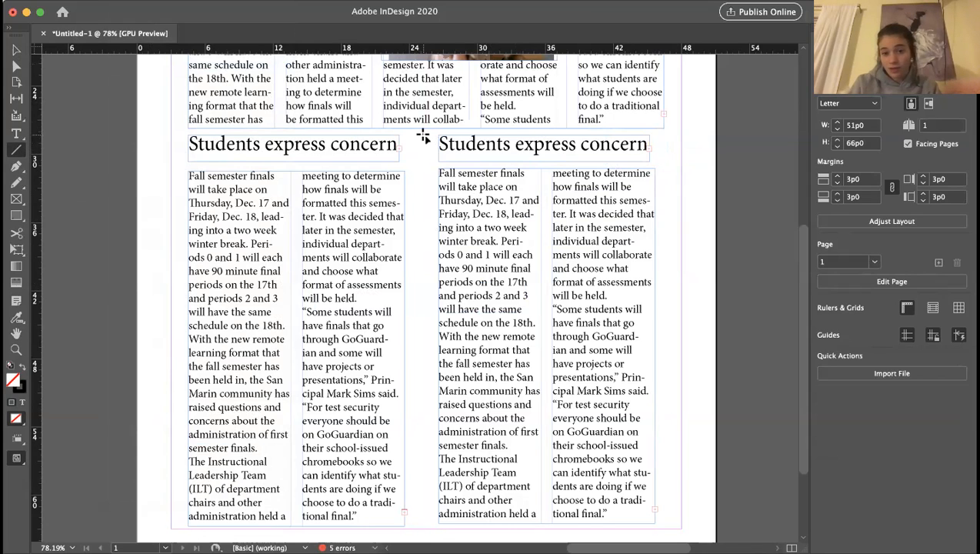
{"action": "left_click_drag", "start_coordinate": [423, 137], "coordinate": [424, 527]}
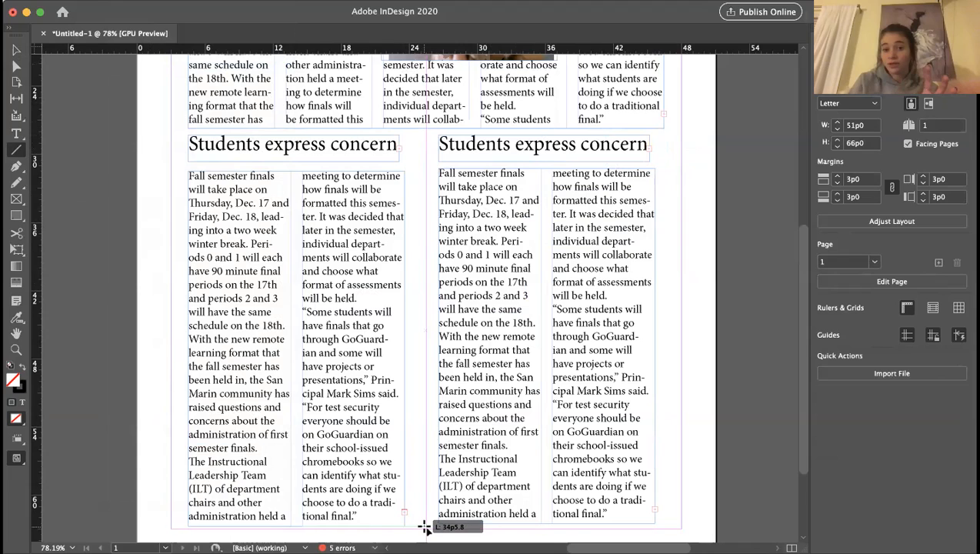
{"action": "left_click_drag", "start_coordinate": [423, 528], "coordinate": [425, 526]}
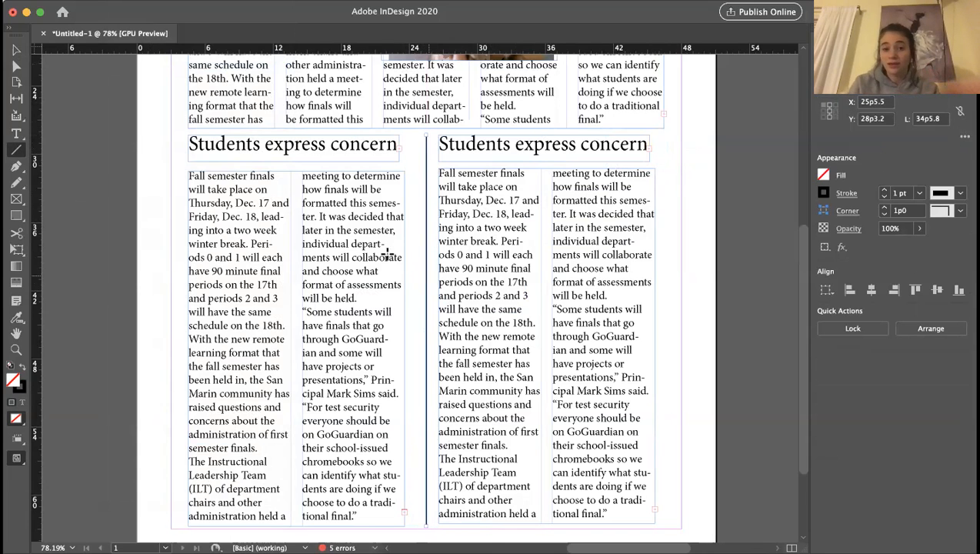
Step: Shorten the dividing line from its upper end to about 34p3 long
{"action": "left_click", "coordinate": [13, 48]}
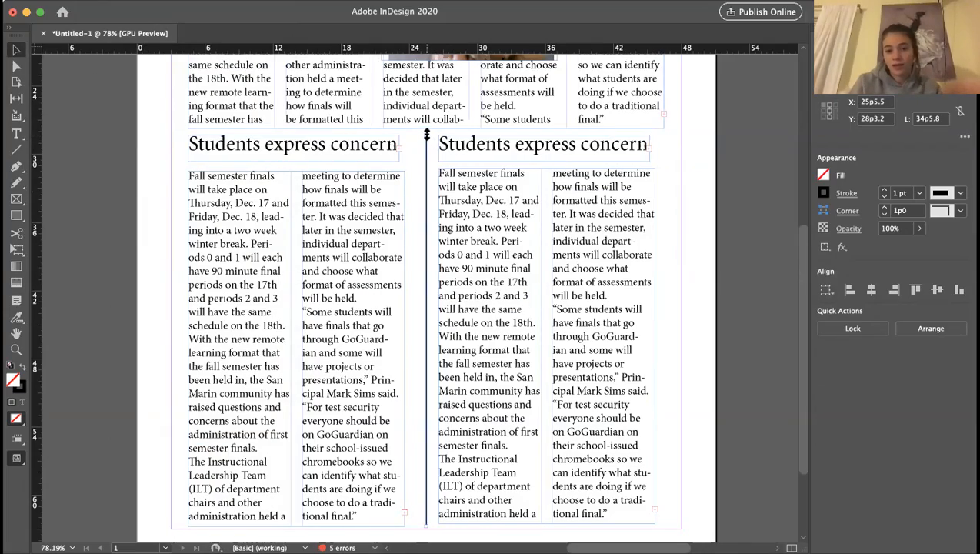
{"action": "scroll", "coordinate": [427, 134], "scroll_direction": "up", "scroll_amount": 5}
{"action": "mouse_move", "coordinate": [424, 137]}
{"action": "left_mouse_down"}
{"action": "mouse_move", "coordinate": [424, 150]}
{"action": "mouse_move", "coordinate": [424, 136]}
{"action": "left_mouse_up"}
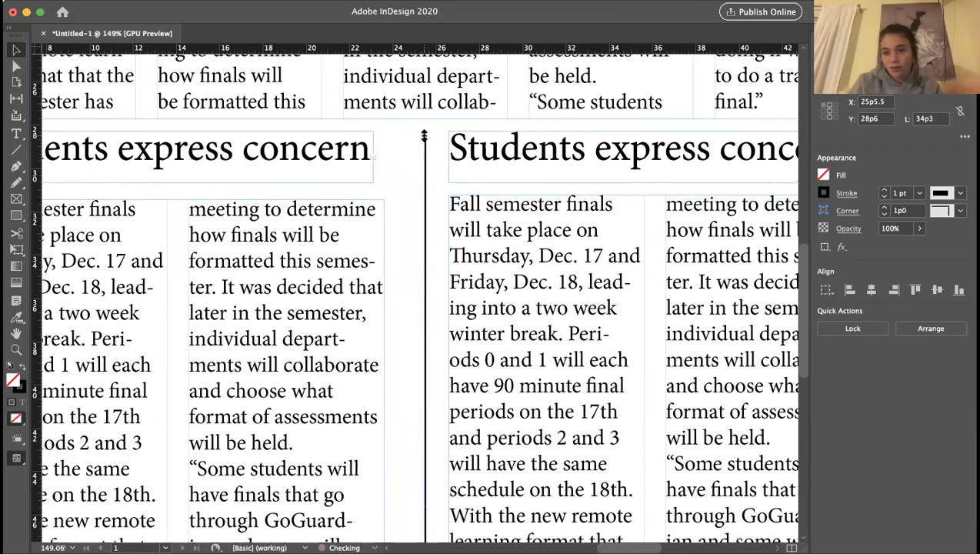
{"action": "scroll", "coordinate": [524, 180], "scroll_direction": "down", "scroll_amount": 1}
Step: Try thickening the dividing line's stroke to 10 pt
{"action": "left_click", "coordinate": [884, 191]}
{"action": "left_click", "coordinate": [884, 192]}
{"action": "left_click", "coordinate": [884, 192]}
{"action": "left_click", "coordinate": [885, 191]}
{"action": "left_click", "coordinate": [884, 192]}
{"action": "left_click", "coordinate": [884, 191]}
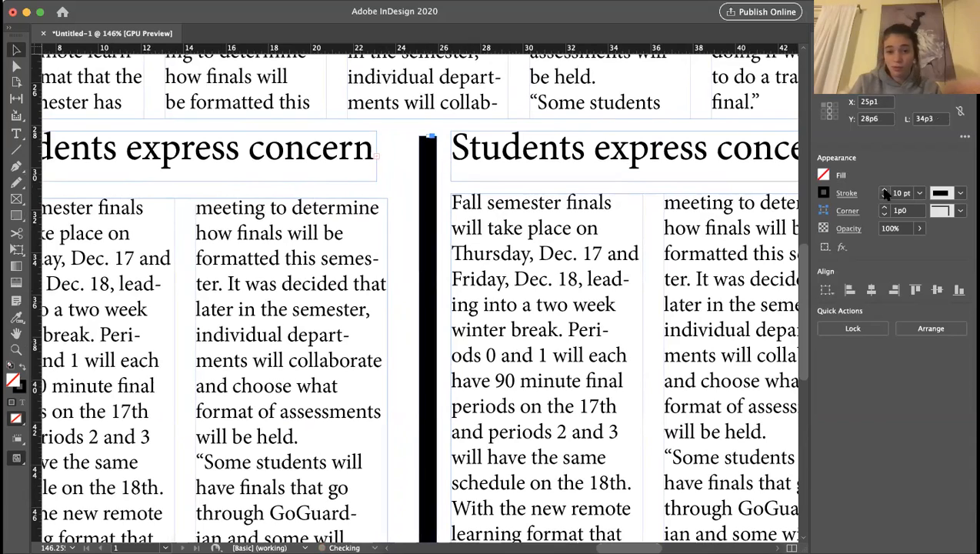
Step: Return the dividing line's stroke weight to 1 pt
{"action": "left_click", "coordinate": [885, 198]}
{"action": "left_click", "coordinate": [885, 198]}
{"action": "left_click", "coordinate": [884, 198]}
{"action": "left_click", "coordinate": [884, 198]}
{"action": "left_click", "coordinate": [884, 198]}
{"action": "left_click", "coordinate": [884, 198]}
{"action": "left_click", "coordinate": [884, 198]}
{"action": "left_click", "coordinate": [884, 198]}
{"action": "left_click", "coordinate": [885, 198]}
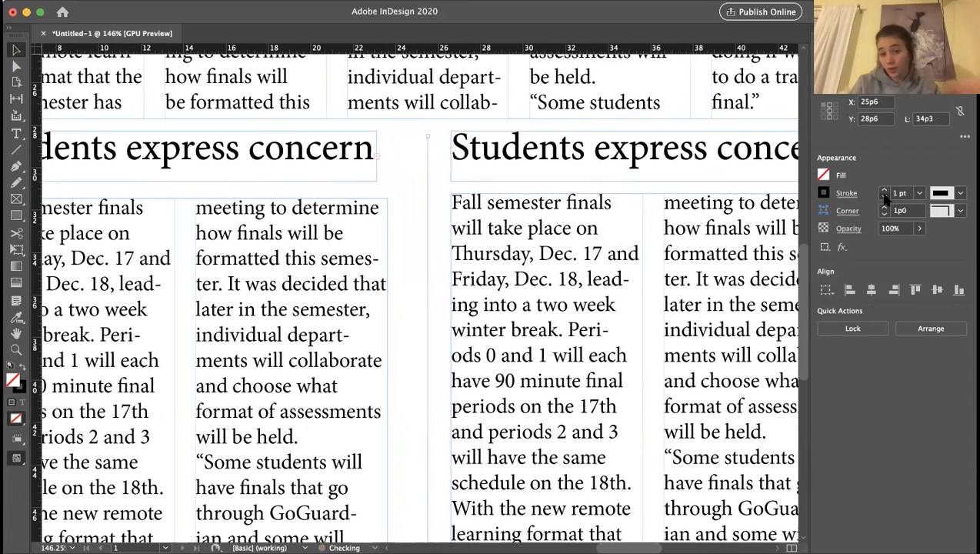
{"action": "left_click", "coordinate": [885, 191]}
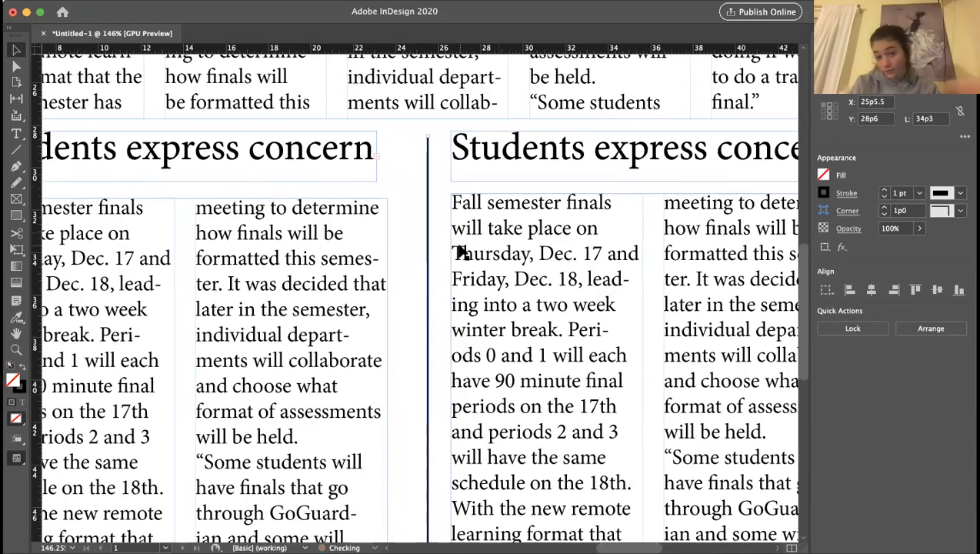
Step: Deselect the dividing line and examine the full page layout, from the upper article and photo to the two lower articles
{"action": "scroll", "coordinate": [459, 252], "scroll_direction": "down", "scroll_amount": 10}
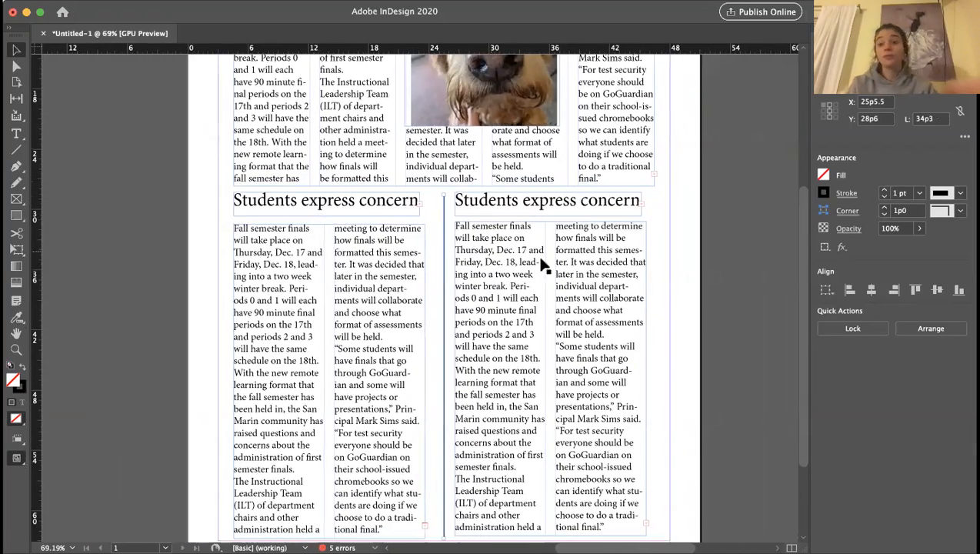
{"action": "left_click", "coordinate": [687, 246]}
{"action": "scroll", "coordinate": [687, 247], "scroll_direction": "down", "scroll_amount": 2}
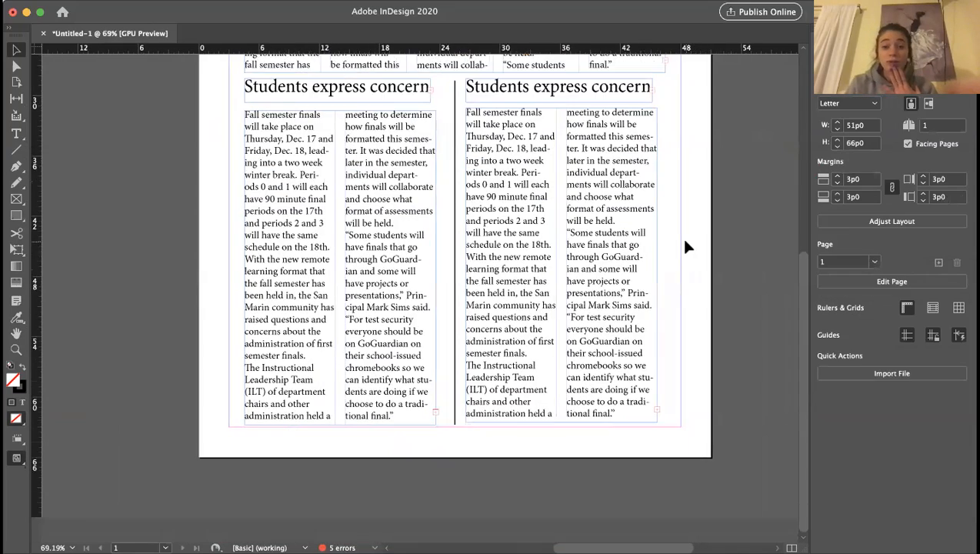
{"action": "scroll", "coordinate": [684, 241], "scroll_direction": "up", "scroll_amount": 5}
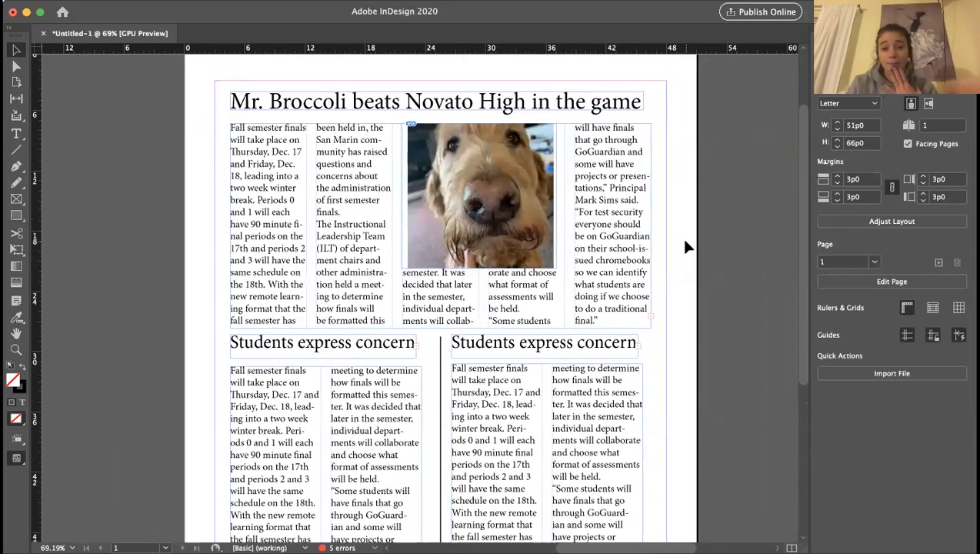
{"action": "scroll", "coordinate": [687, 247], "scroll_direction": "down", "scroll_amount": 6}
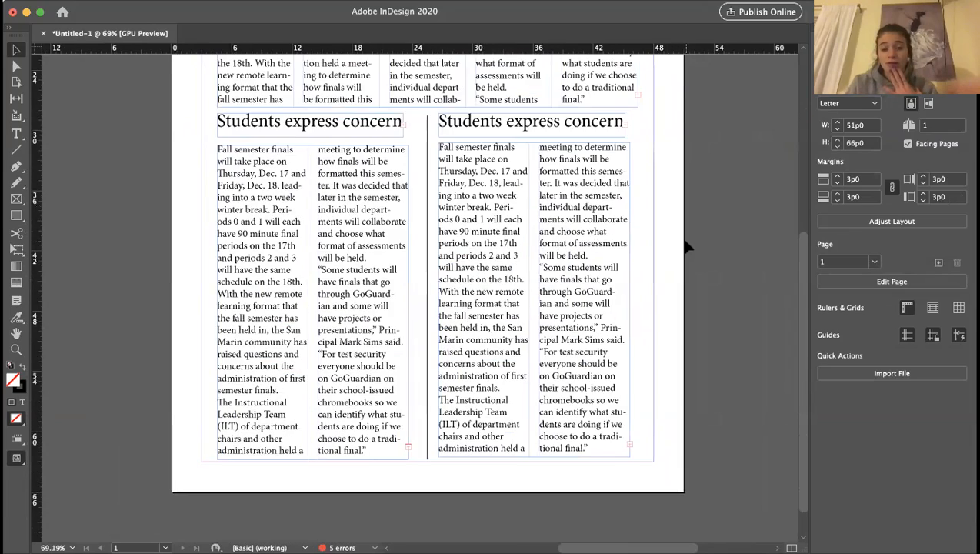
{"action": "scroll", "coordinate": [687, 247], "scroll_direction": "up", "scroll_amount": 1}
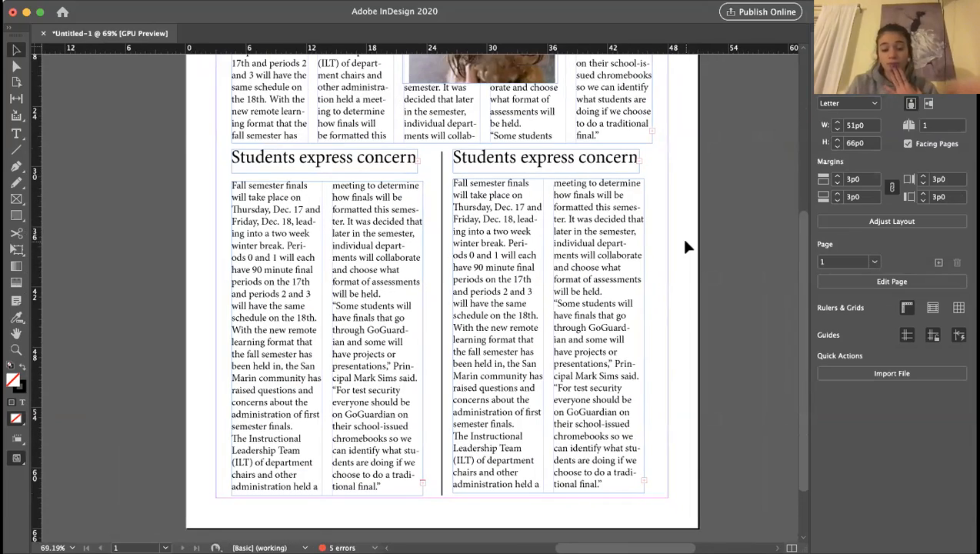
{"action": "scroll", "coordinate": [686, 245], "scroll_direction": "up", "scroll_amount": 3}
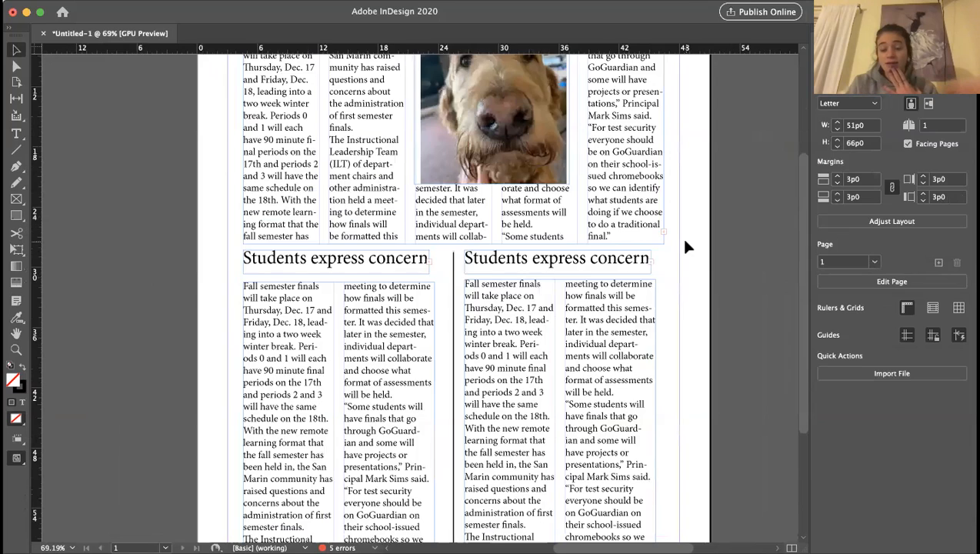
{"action": "scroll", "coordinate": [687, 246], "scroll_direction": "up", "scroll_amount": 2}
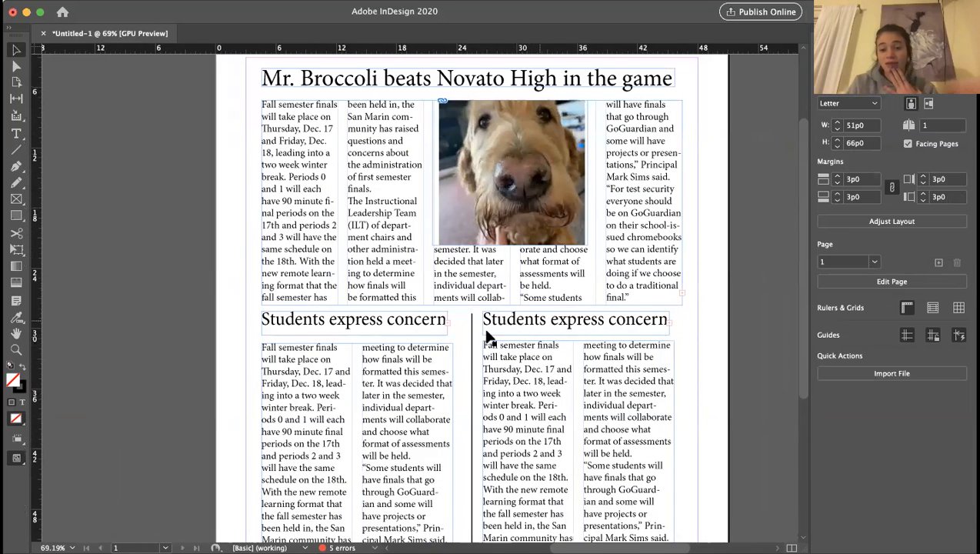
{"action": "scroll", "coordinate": [303, 379], "scroll_direction": "up", "scroll_amount": 2}
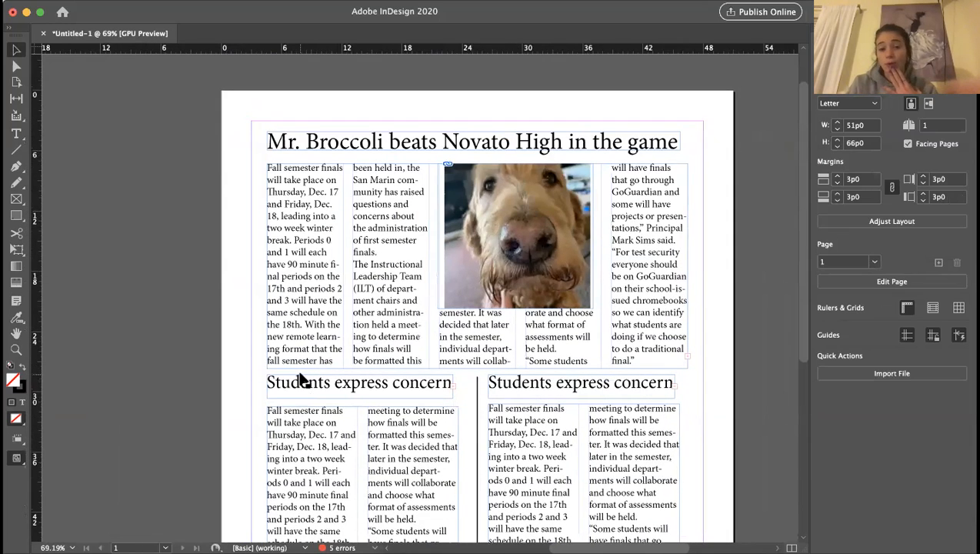
{"action": "scroll", "coordinate": [302, 379], "scroll_direction": "down", "scroll_amount": 1}
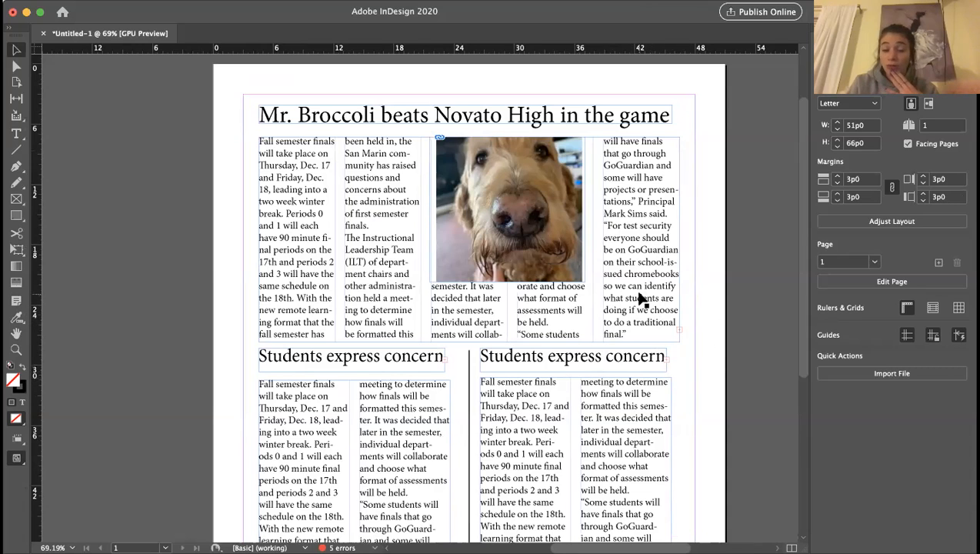
{"action": "scroll", "coordinate": [640, 300], "scroll_direction": "down", "scroll_amount": 5}
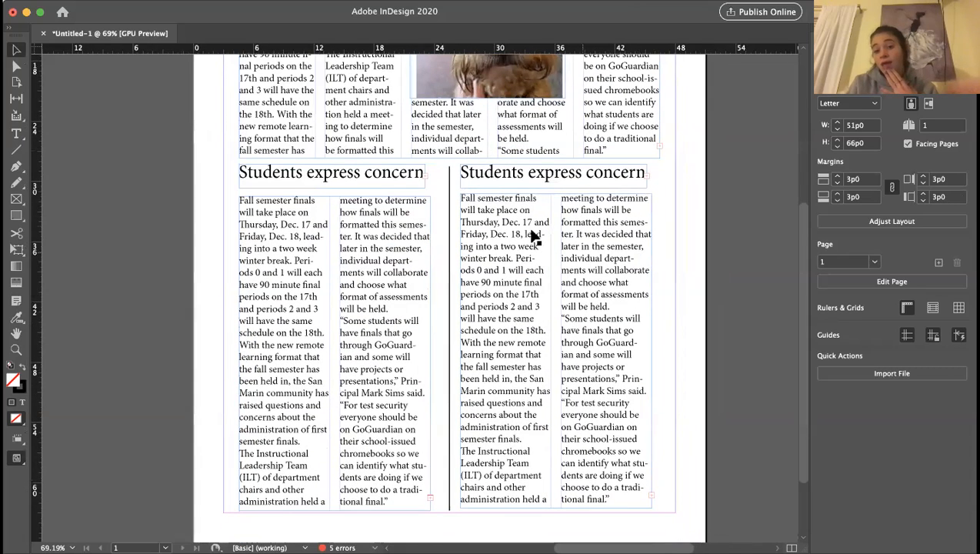
{"action": "scroll", "coordinate": [526, 229], "scroll_direction": "up", "scroll_amount": 2}
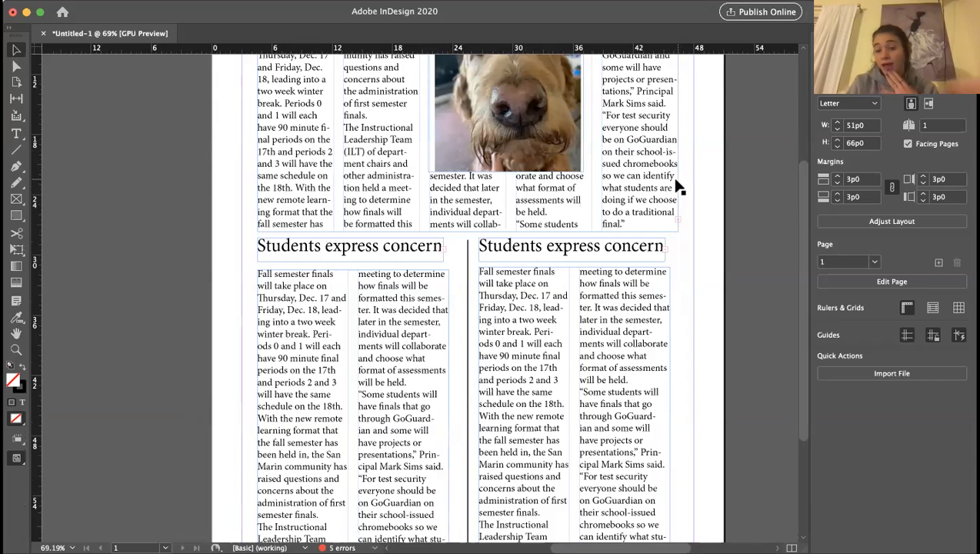
{"action": "scroll", "coordinate": [671, 186], "scroll_direction": "up", "scroll_amount": 1}
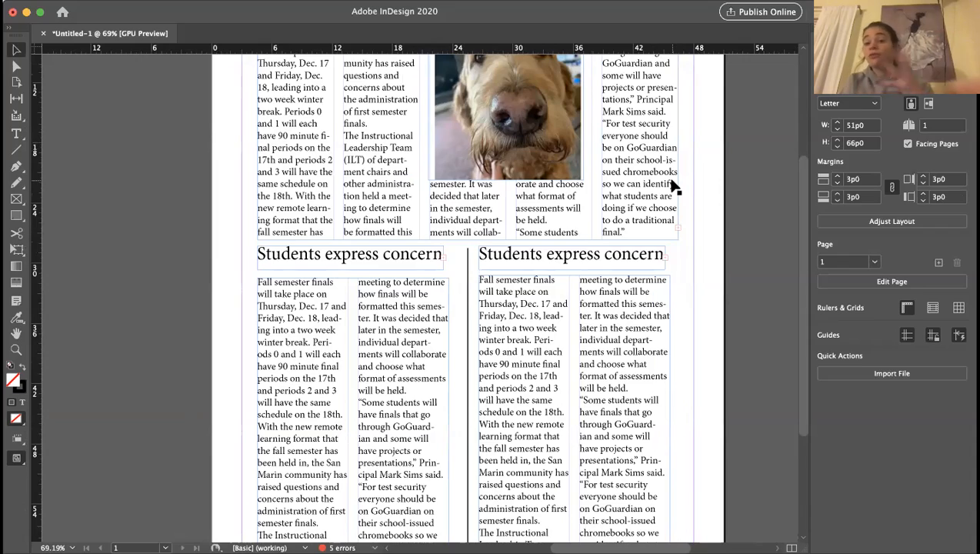
{"action": "scroll", "coordinate": [671, 185], "scroll_direction": "down", "scroll_amount": 5}
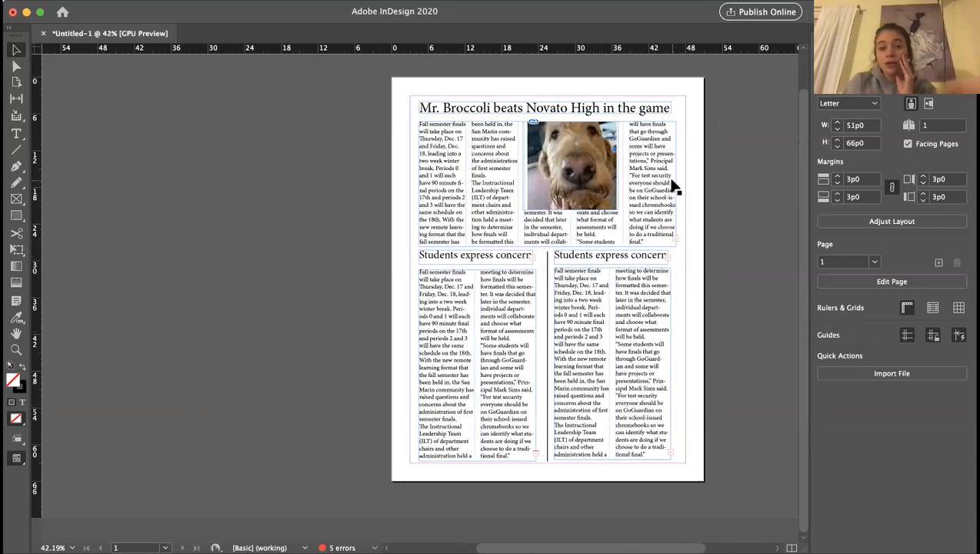
{"action": "scroll", "coordinate": [671, 184], "scroll_direction": "up", "scroll_amount": 1}
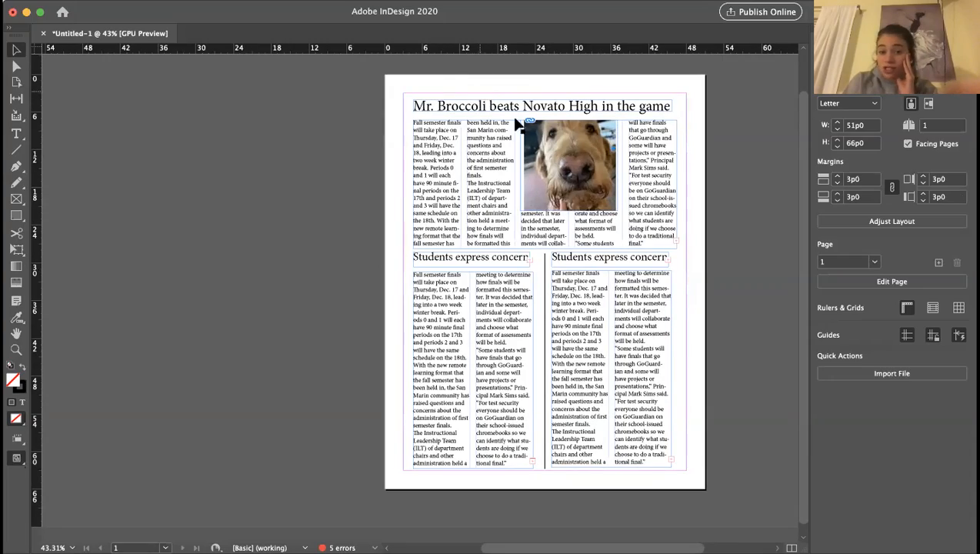
{"action": "scroll", "coordinate": [608, 246], "scroll_direction": "up", "scroll_amount": 4}
{"action": "scroll", "coordinate": [607, 246], "scroll_direction": "down", "scroll_amount": 1}
{"action": "scroll", "coordinate": [608, 246], "scroll_direction": "down", "scroll_amount": 1}
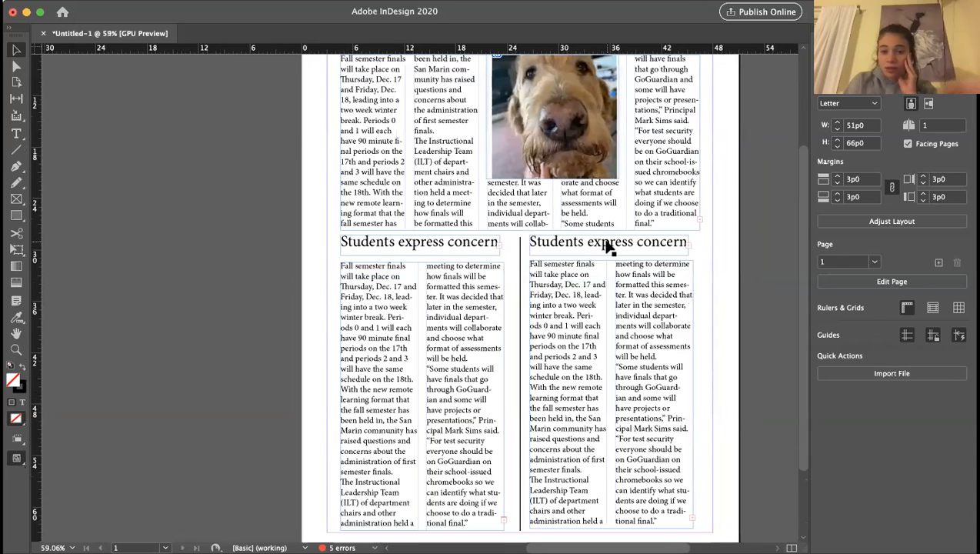
{"action": "scroll", "coordinate": [607, 246], "scroll_direction": "up", "scroll_amount": 3}
{"action": "scroll", "coordinate": [608, 246], "scroll_direction": "right", "scroll_amount": 1}
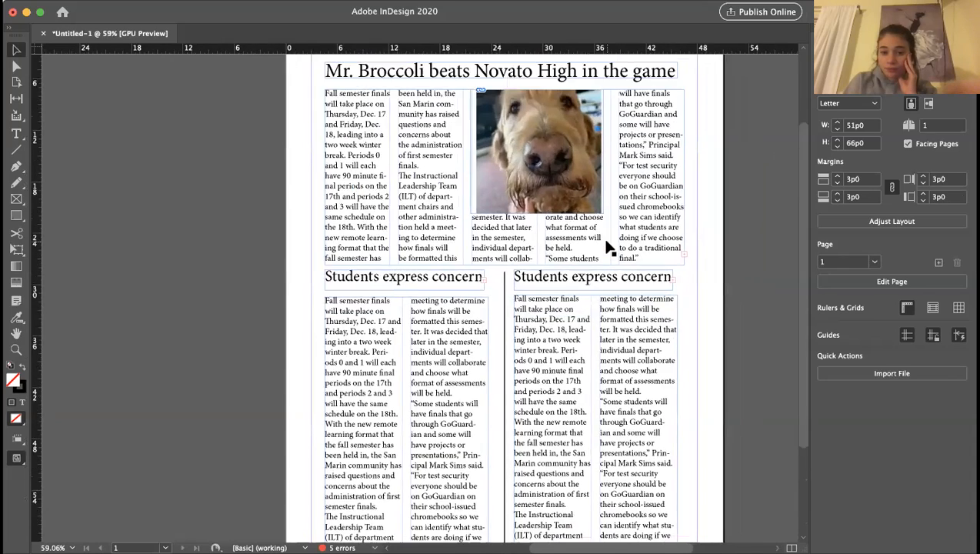
{"action": "scroll", "coordinate": [608, 247], "scroll_direction": "down", "scroll_amount": 3}
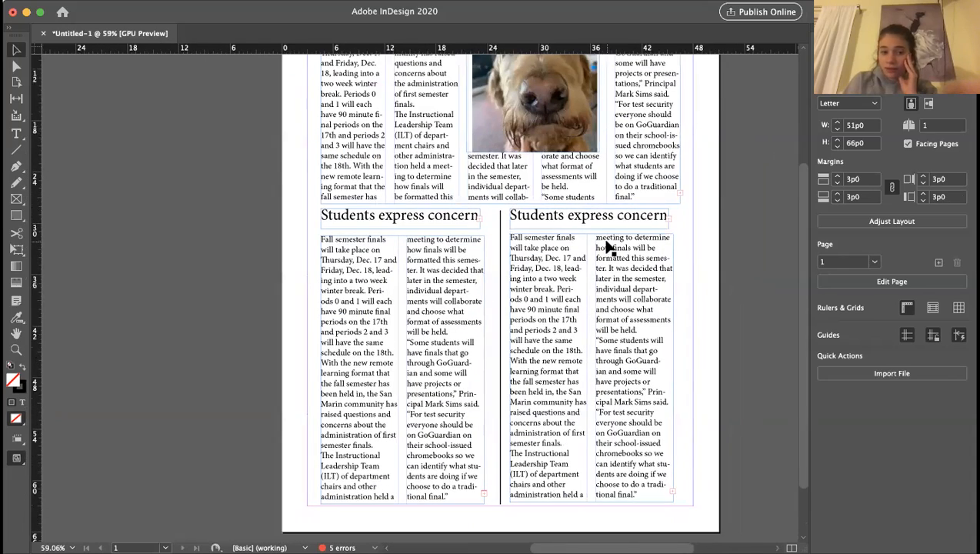
Step: View both pages of the blank A-Master spread, and return to page 1 and its document properties
{"action": "scroll", "coordinate": [608, 247], "scroll_direction": "up", "scroll_amount": 1}
{"action": "scroll", "coordinate": [607, 246], "scroll_direction": "up", "scroll_amount": 2}
{"action": "scroll", "coordinate": [607, 246], "scroll_direction": "right", "scroll_amount": 1}
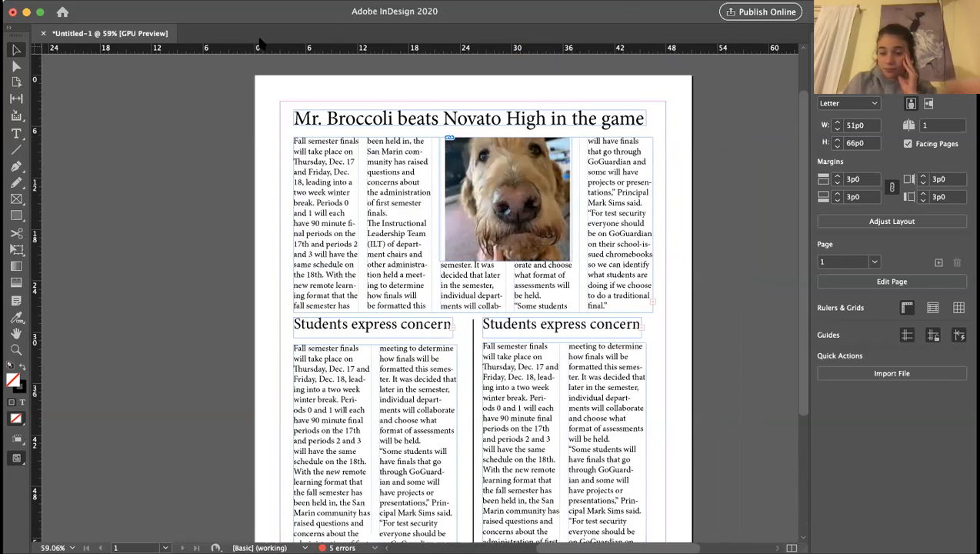
{"action": "left_click", "coordinate": [877, 37]}
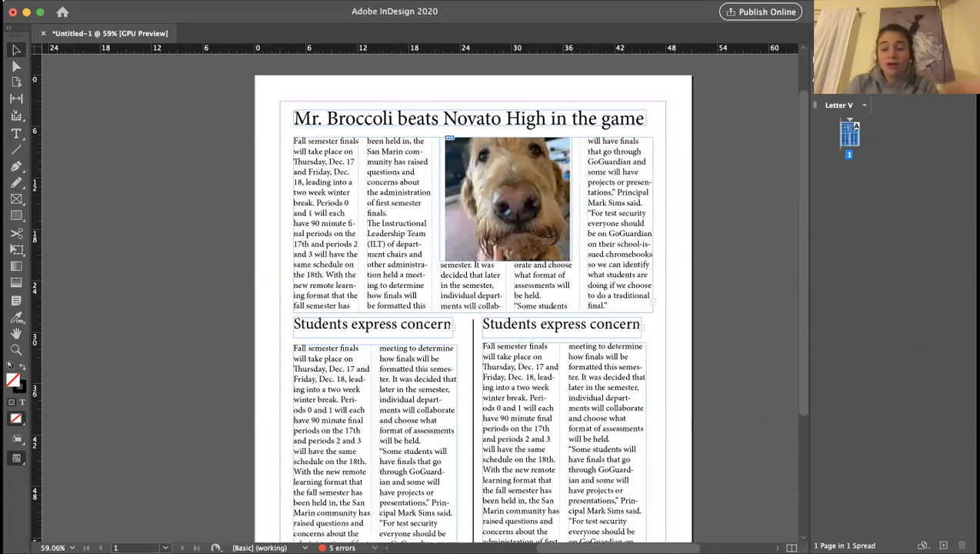
{"action": "double_click", "coordinate": [919, 86]}
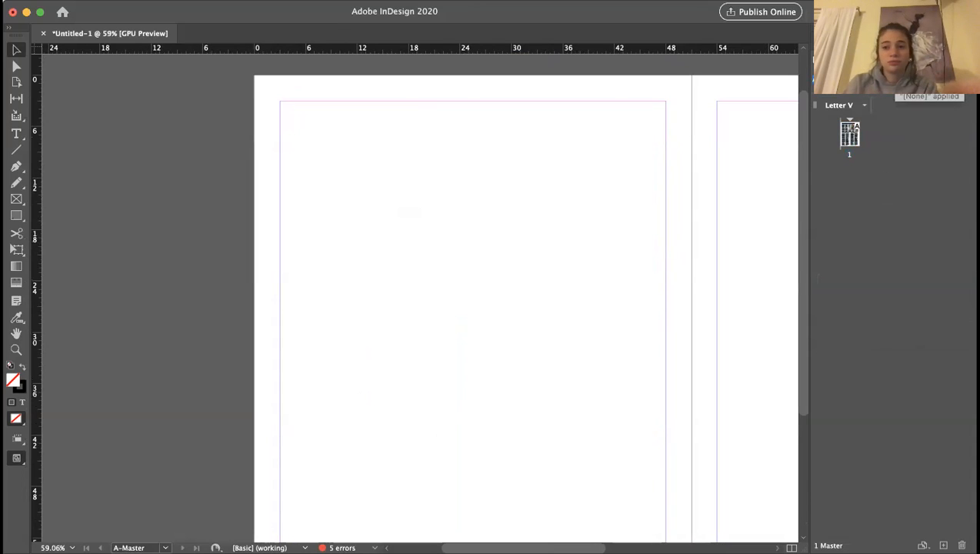
{"action": "double_click", "coordinate": [929, 84]}
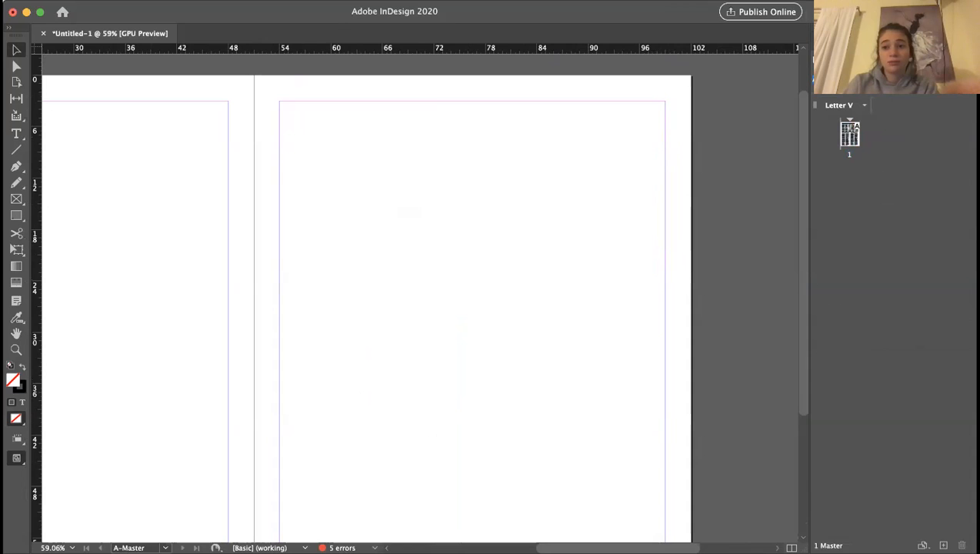
{"action": "double_click", "coordinate": [849, 134]}
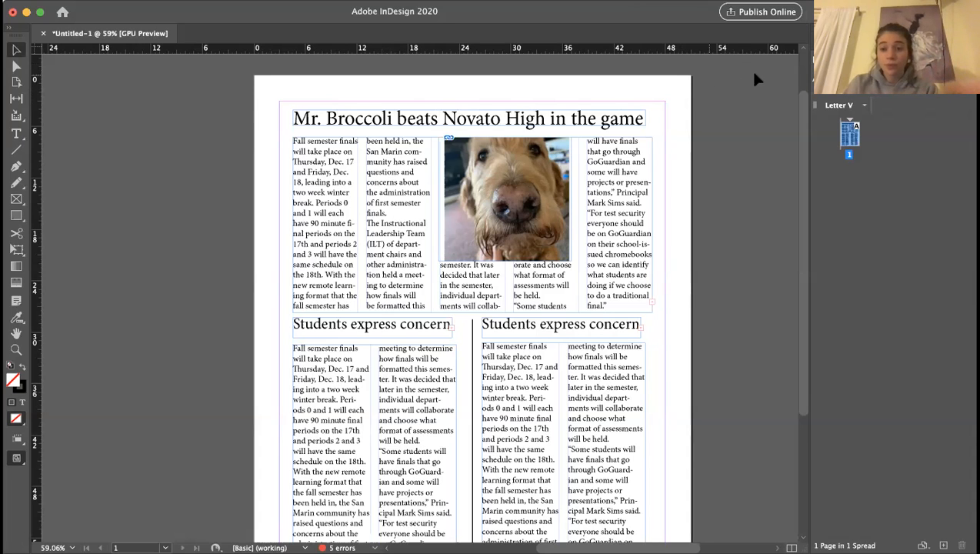
{"action": "left_click", "coordinate": [834, 33]}
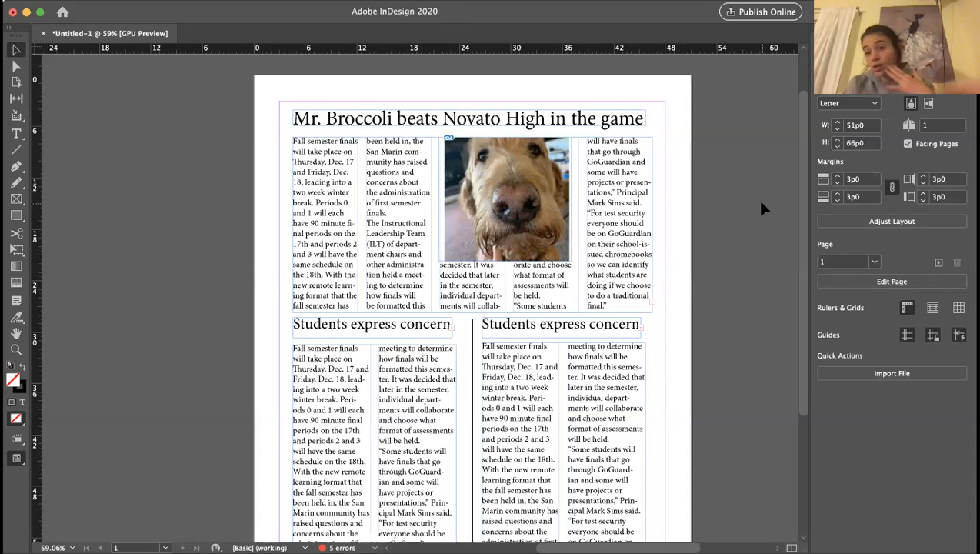
Step: Check the available fonts for the "sued chromebooks" line in the upper article's last column and set its size to 6 pt
{"action": "triple_click", "coordinate": [630, 252]}
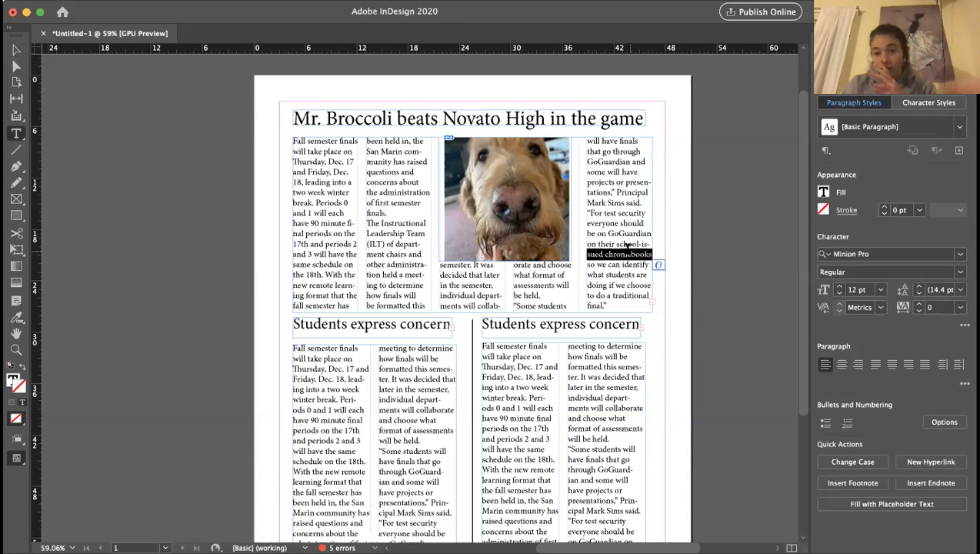
{"action": "left_click", "coordinate": [873, 254]}
{"action": "left_click", "coordinate": [959, 254]}
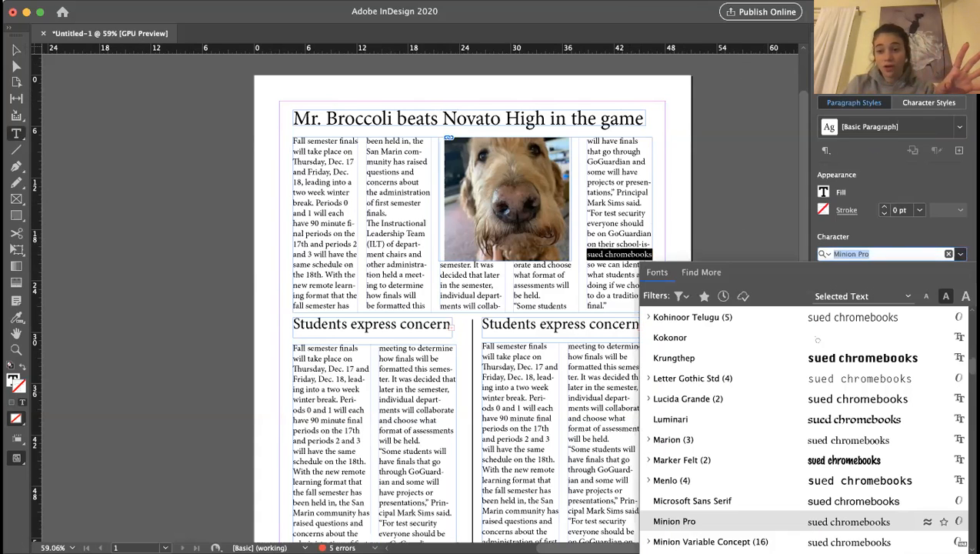
{"action": "left_click", "coordinate": [959, 254]}
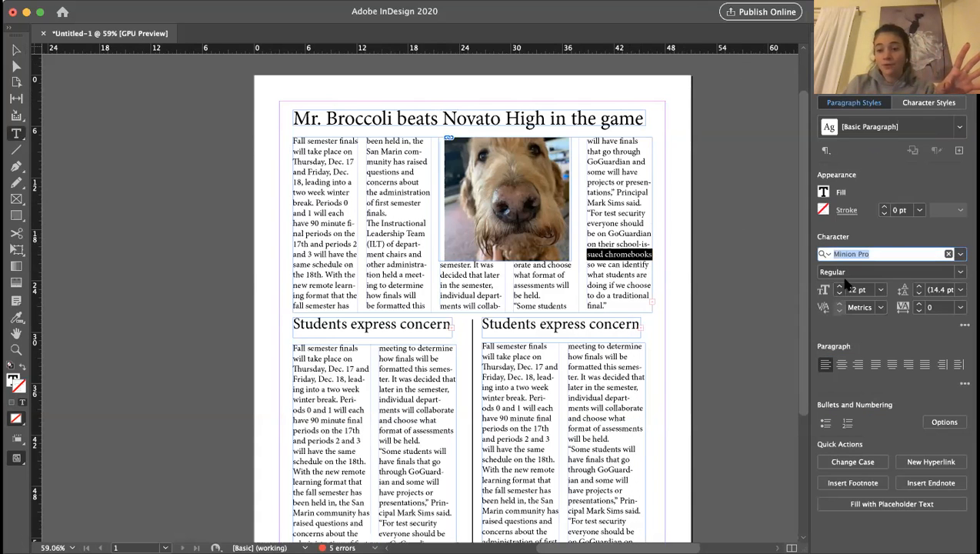
{"action": "left_click", "coordinate": [872, 286]}
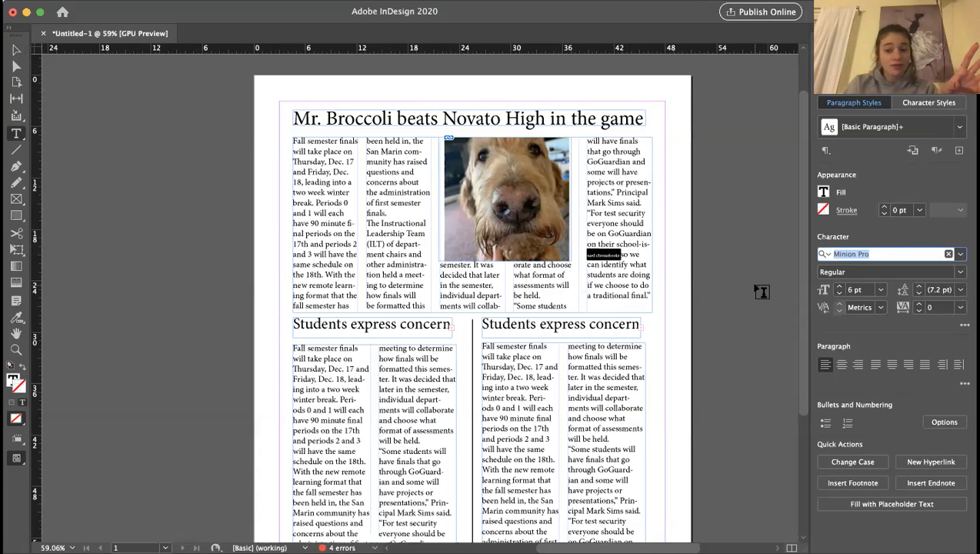